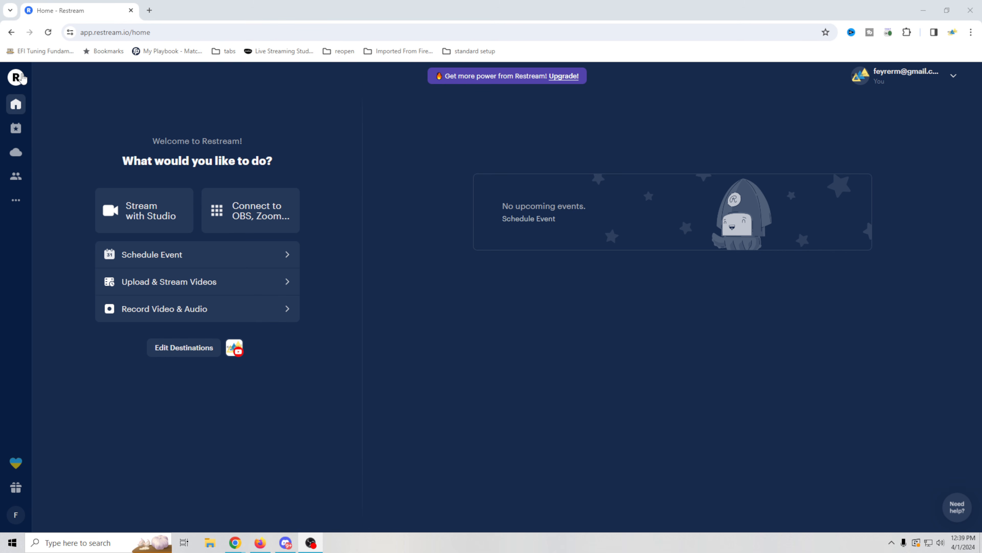
# Review the past and upcoming lists on the Events page
pyautogui.click(15, 128)
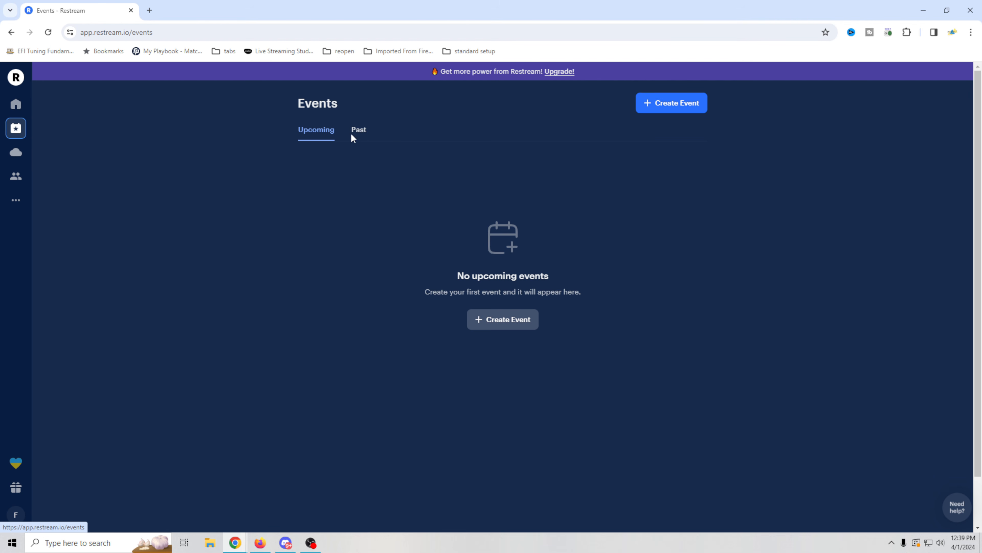
pyautogui.click(357, 132)
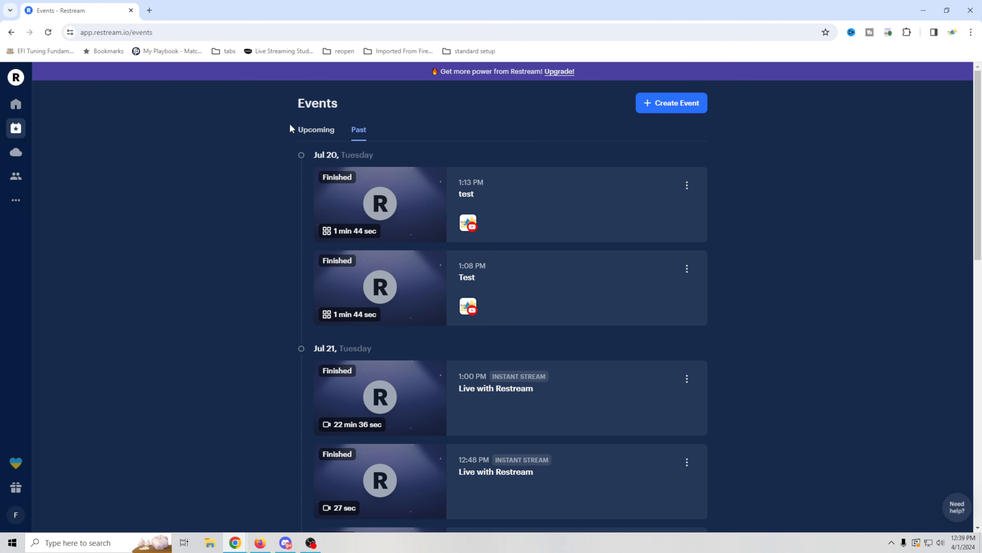
pyautogui.click(310, 133)
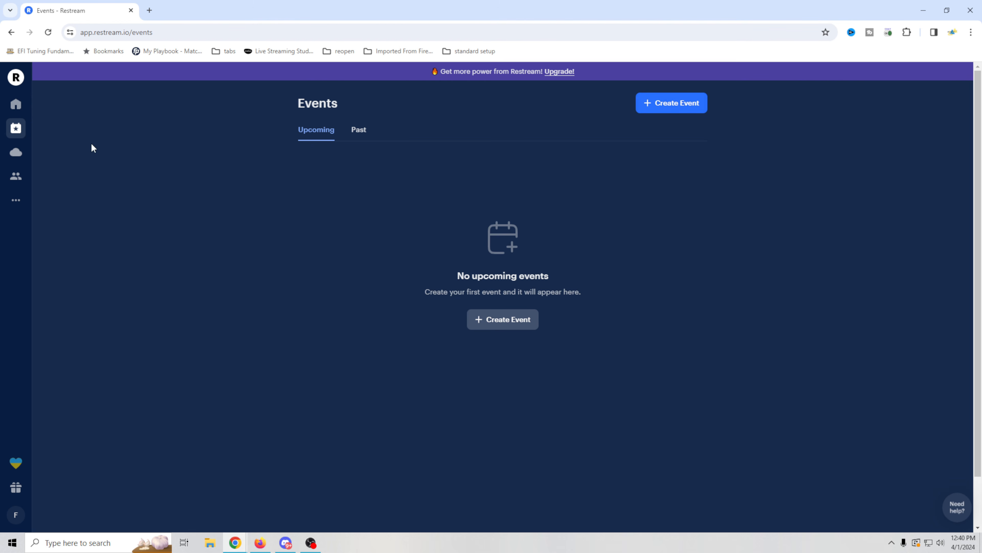
# Look through the uploads and recordings in Video Storage and view the Teams page
pyautogui.click(16, 152)
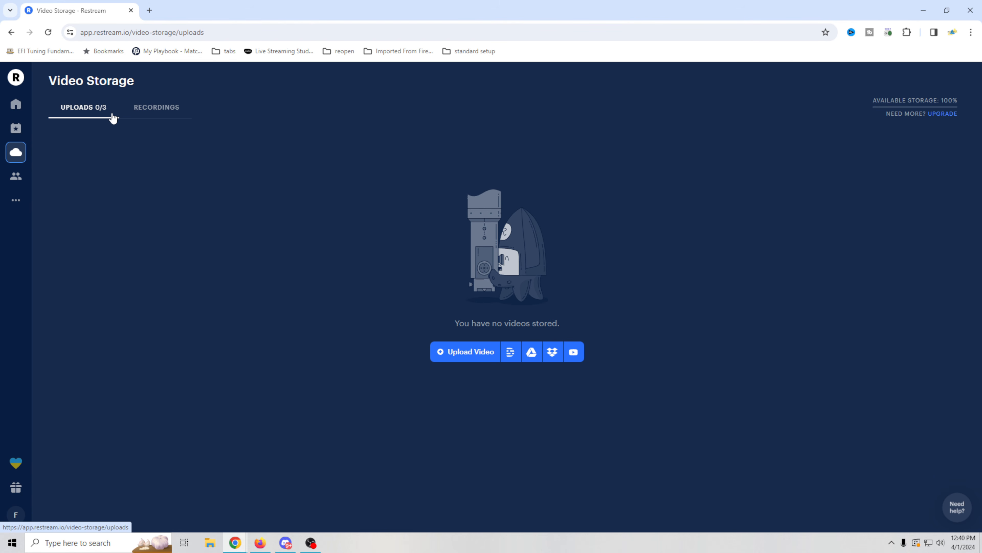
pyautogui.click(158, 115)
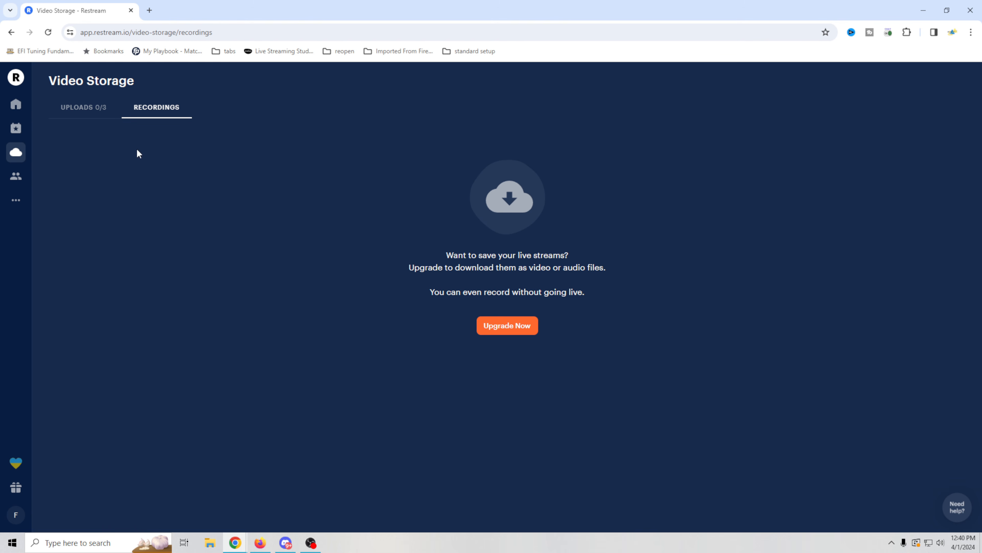
pyautogui.click(86, 108)
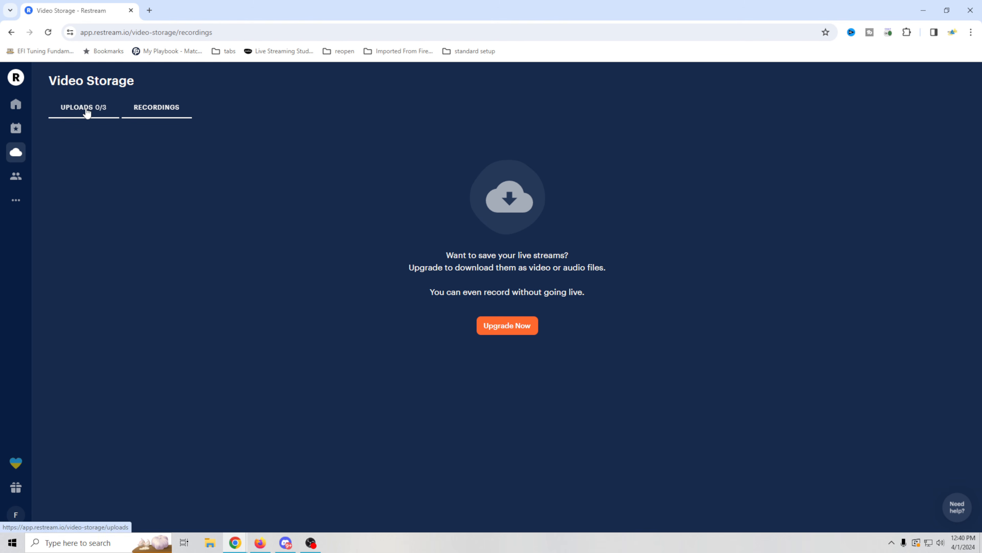
pyautogui.click(14, 177)
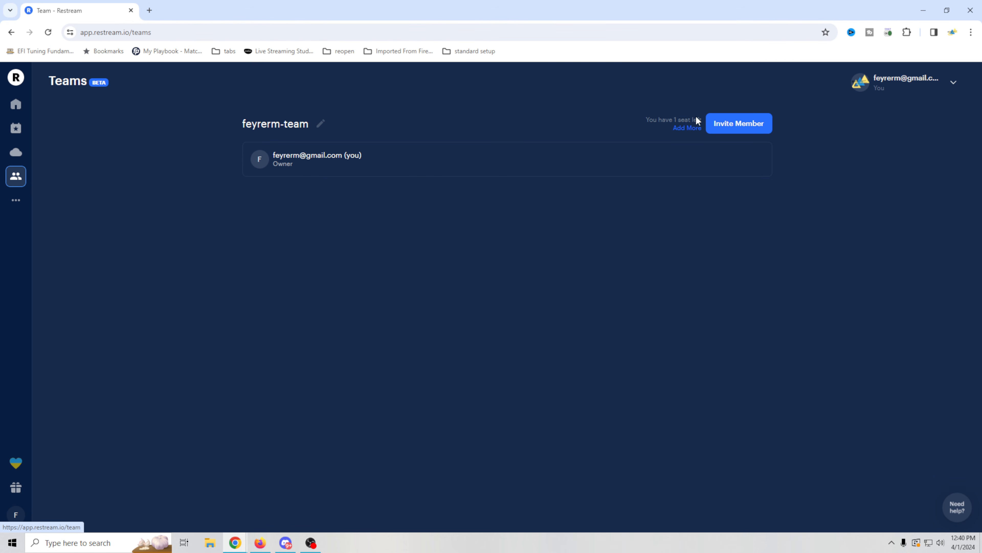
# Open the account settings and examine the two-factor authentication, email, username and language options
pyautogui.moveTo(21, 199)
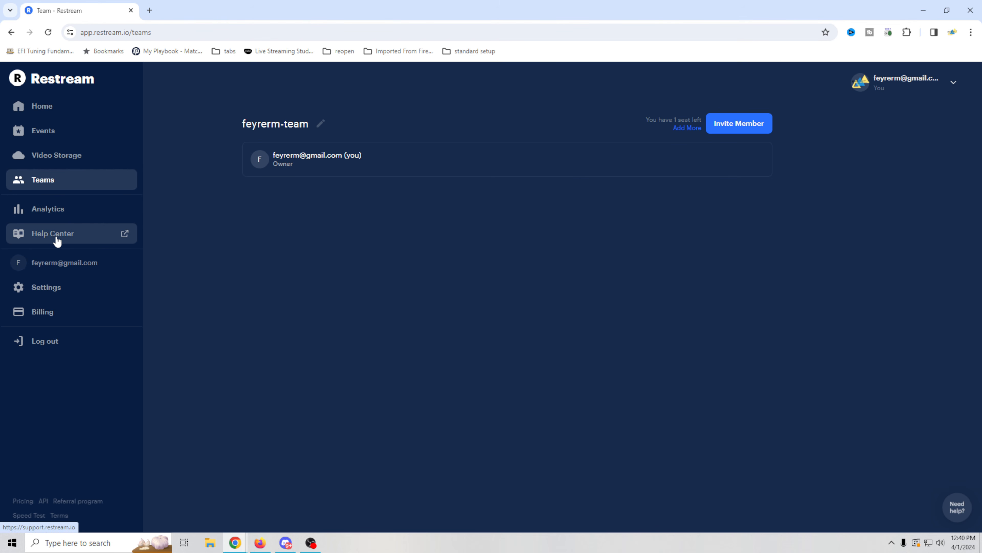
pyautogui.click(38, 289)
pyautogui.scroll(-5, 210, 238)
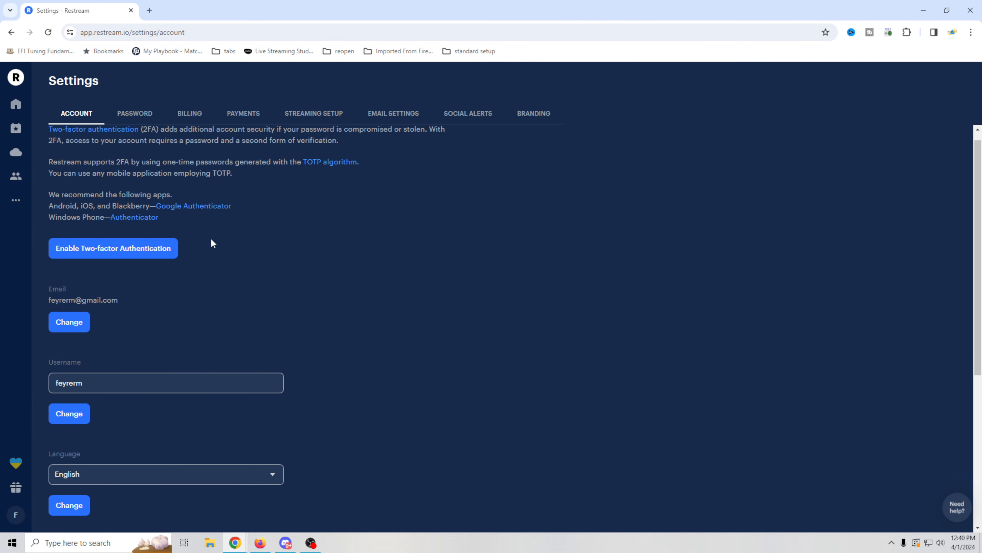
pyautogui.scroll(5, 213, 261)
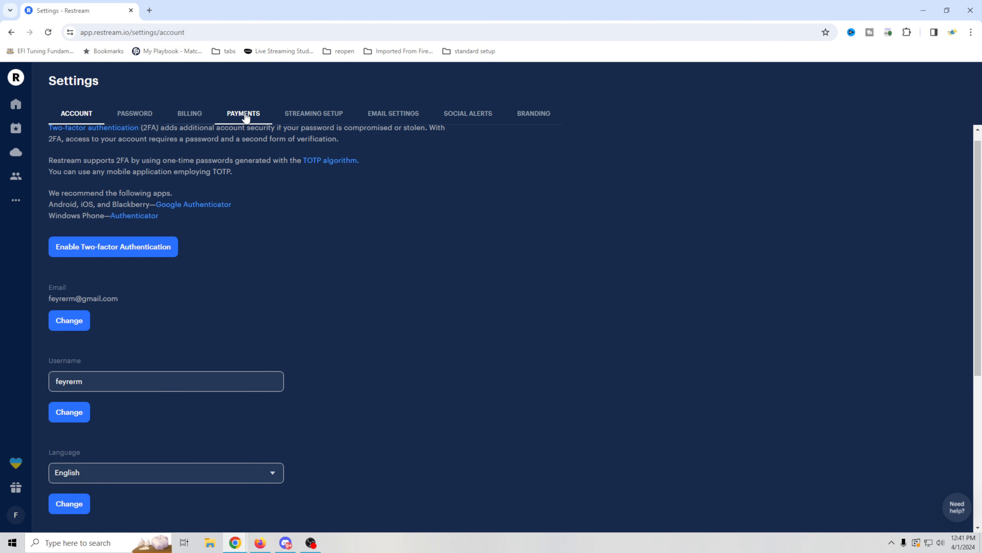
# Review the streaming setup, email, social alerts and branding settings
pyautogui.click(314, 114)
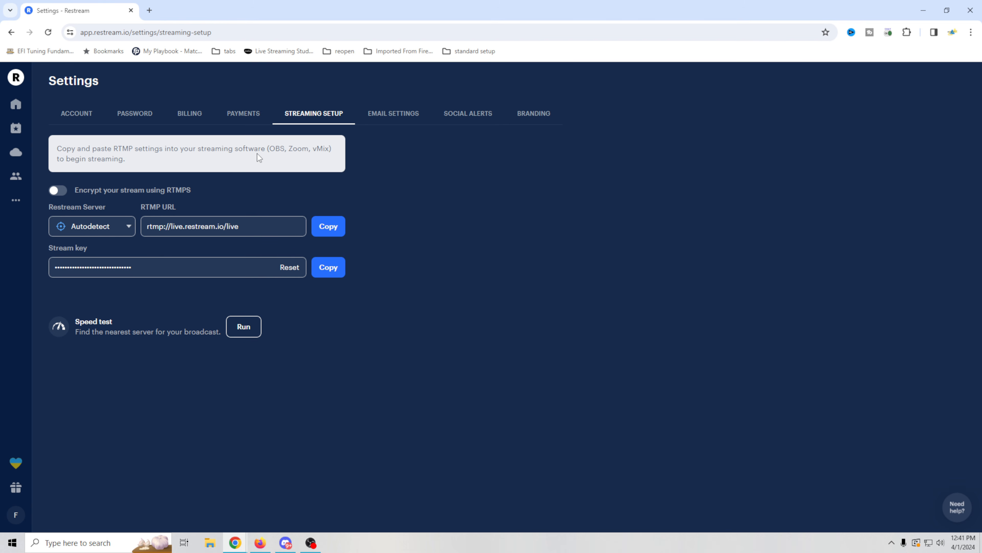
pyautogui.click(394, 116)
pyautogui.click(473, 117)
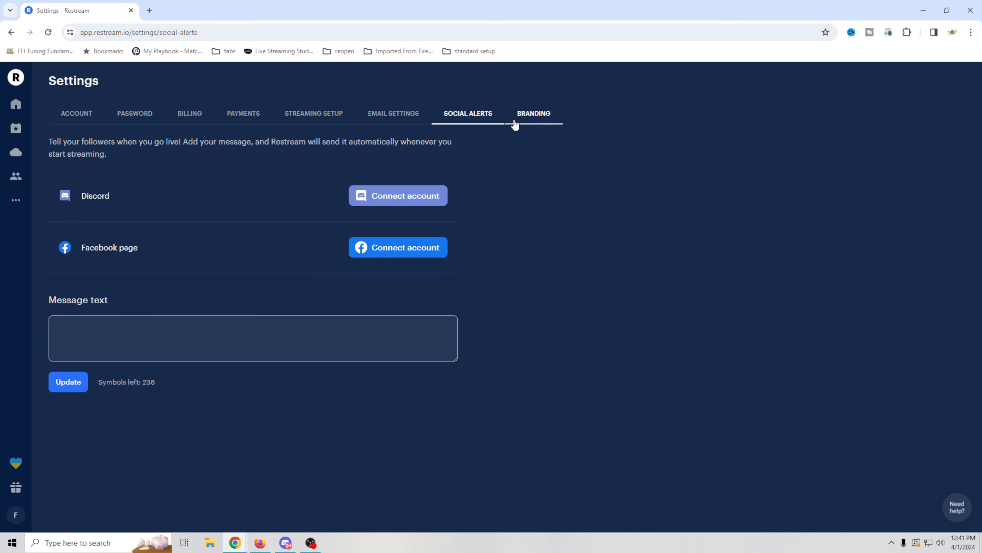
pyautogui.click(533, 115)
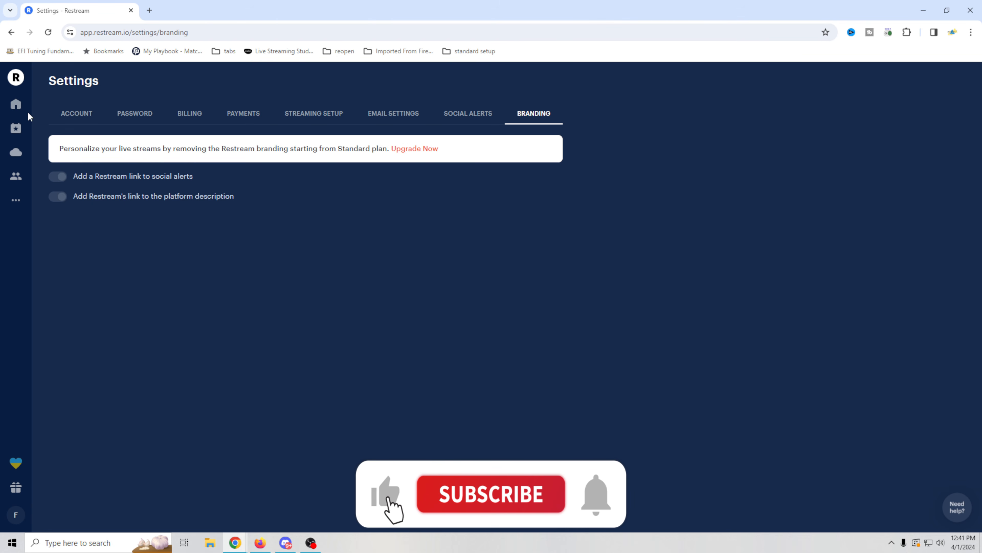
# From the home page, open the encoder setup for OBS or Zoom and examine its RTMP URL field
pyautogui.click(15, 104)
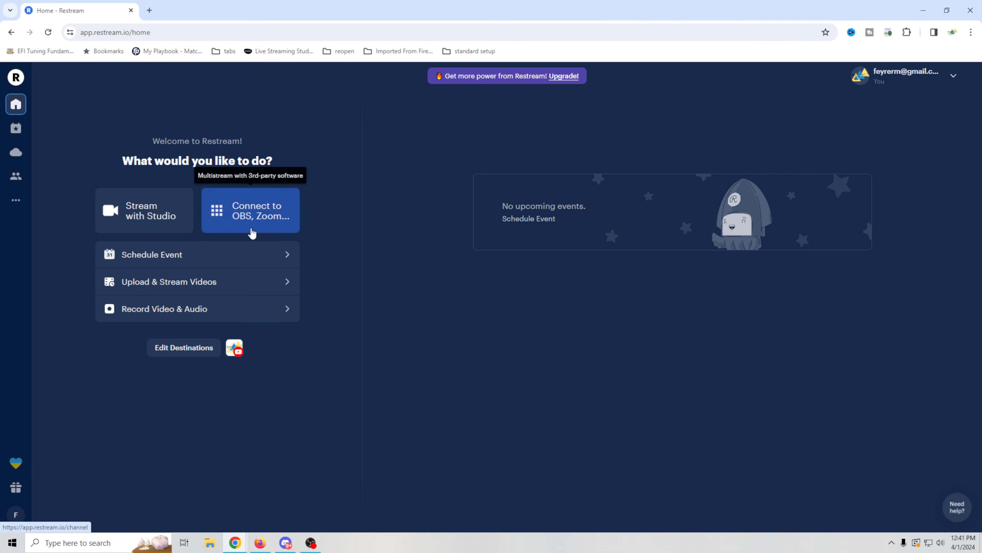
pyautogui.click(237, 213)
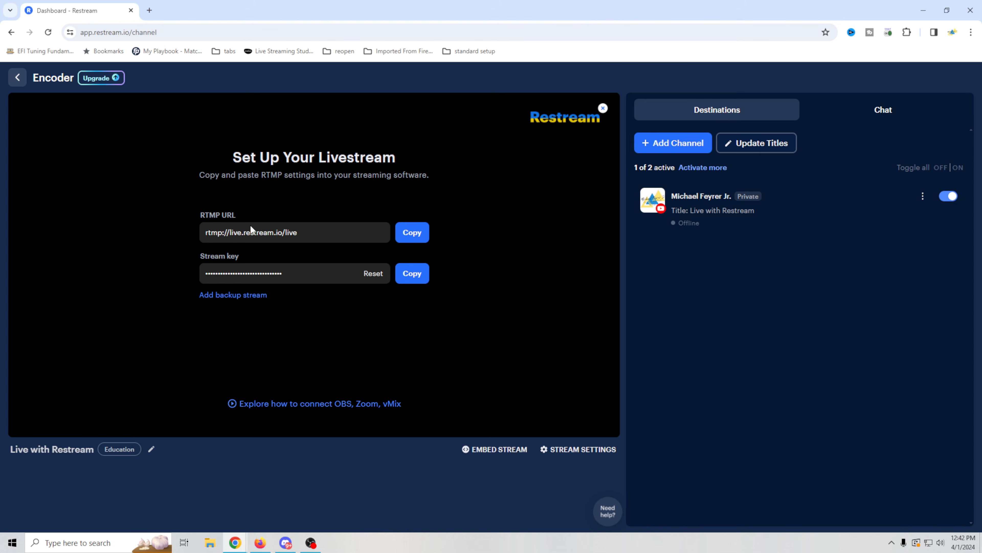
pyautogui.click(304, 233)
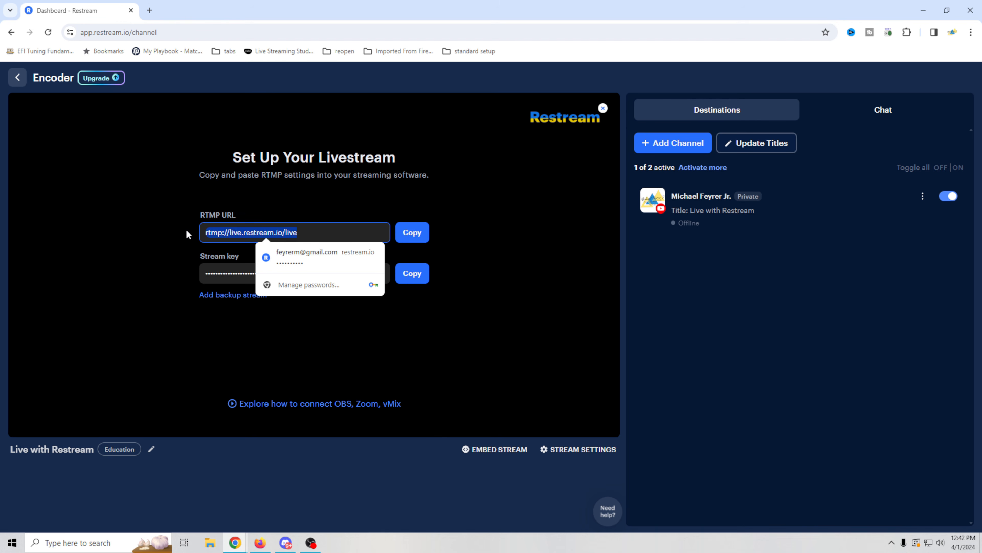
pyautogui.click(412, 185)
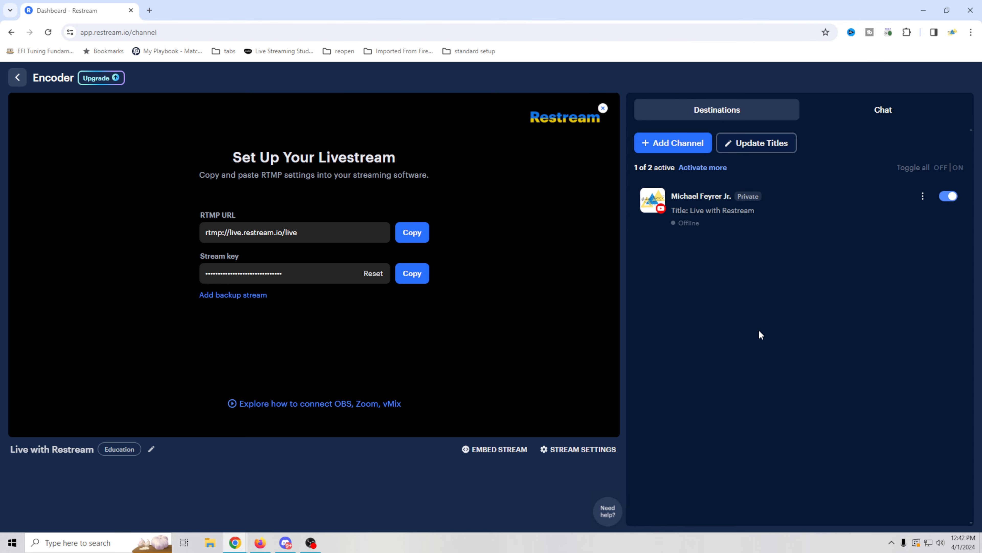
# Browse the streaming platforms available for a new channel and close the list without adding one
pyautogui.click(677, 148)
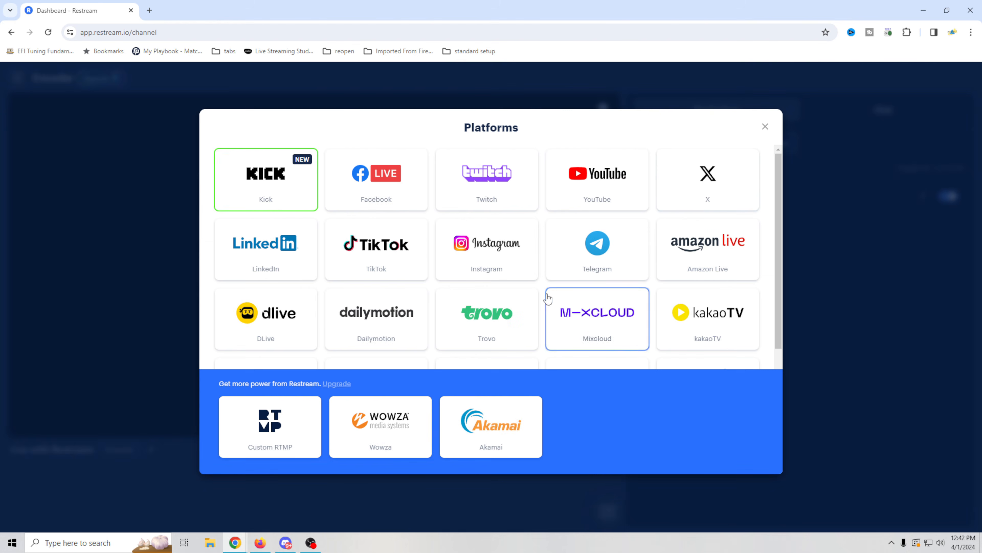
pyautogui.scroll(-3, 642, 266)
pyautogui.scroll(-2, 643, 263)
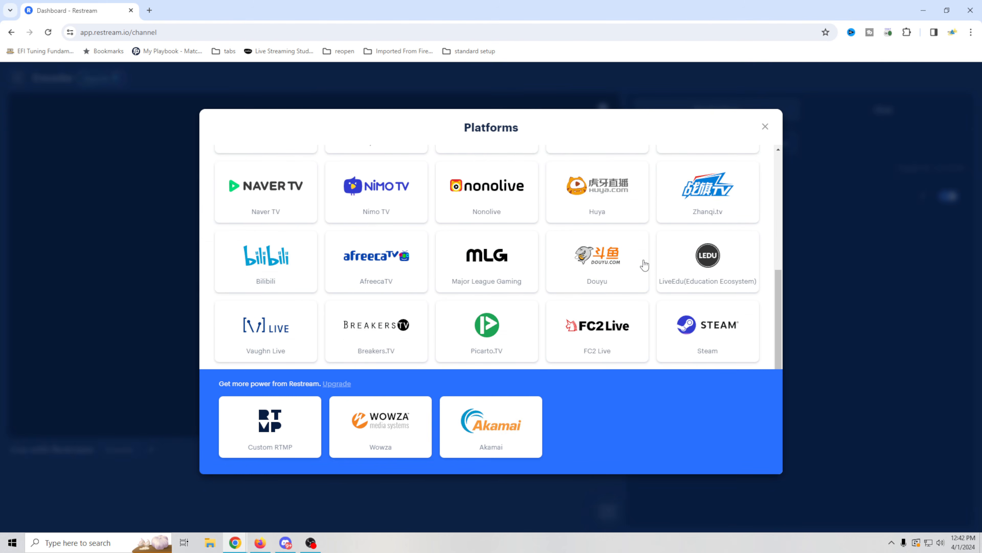
pyautogui.scroll(5, 643, 262)
pyautogui.click(789, 141)
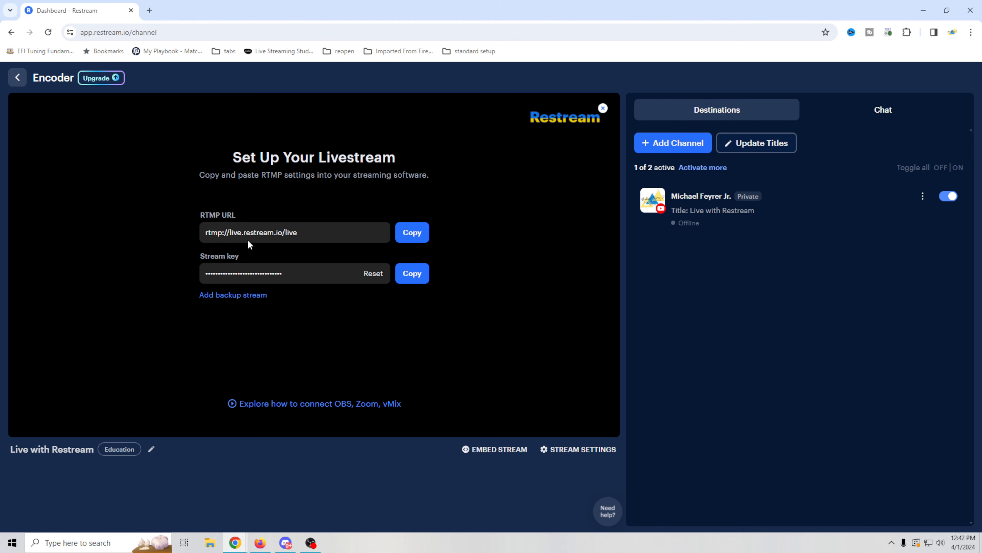
# View the encoder's chat, examine the Chat Overlay embed and appearance settings, and return to the destinations
pyautogui.click(883, 110)
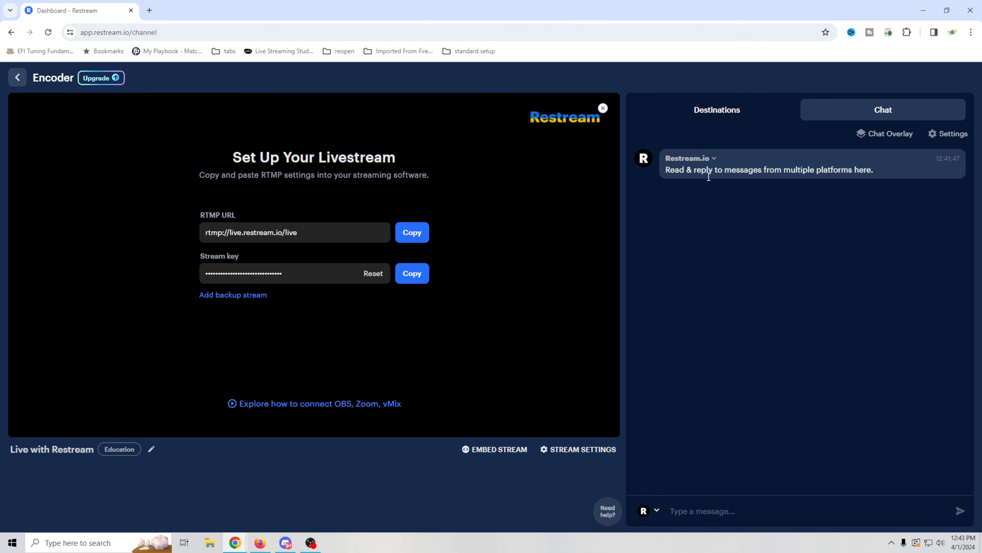
pyautogui.click(885, 134)
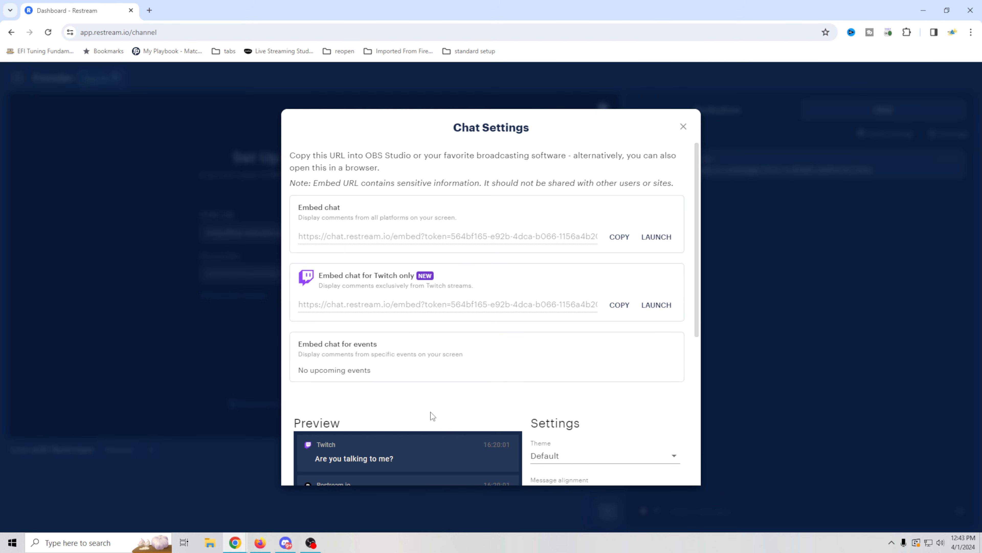
pyautogui.scroll(-4, 433, 407)
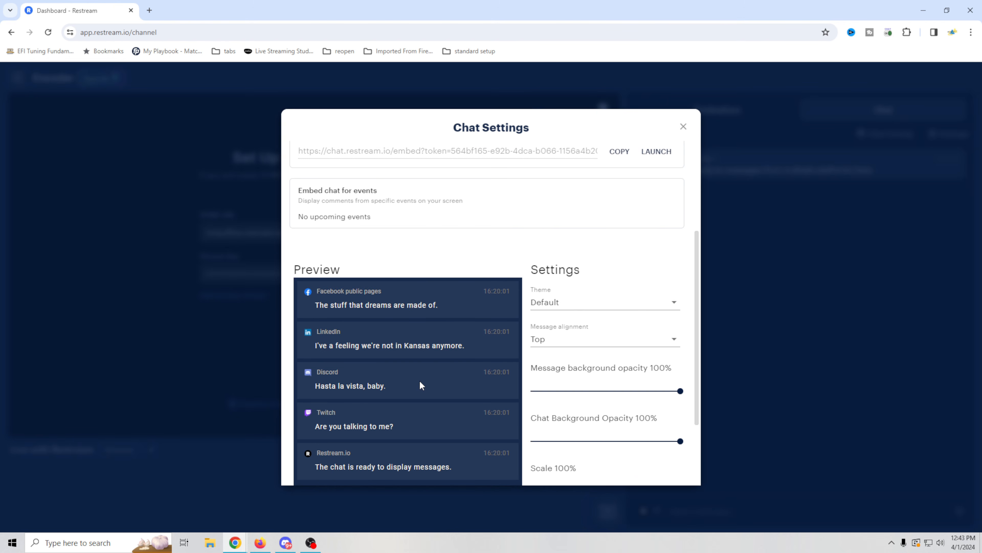
pyautogui.scroll(-3, 422, 385)
pyautogui.scroll(7, 421, 385)
pyautogui.click(683, 126)
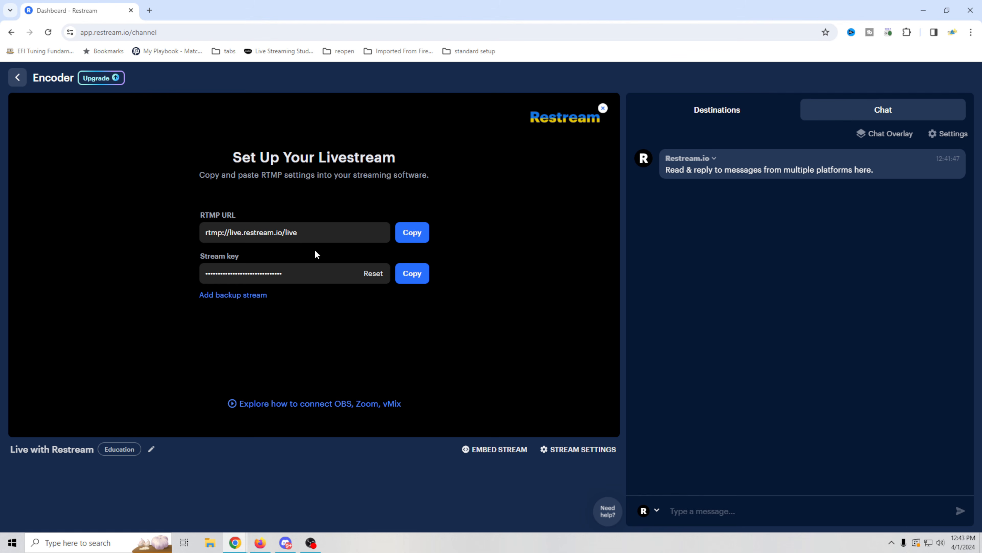
pyautogui.click(718, 116)
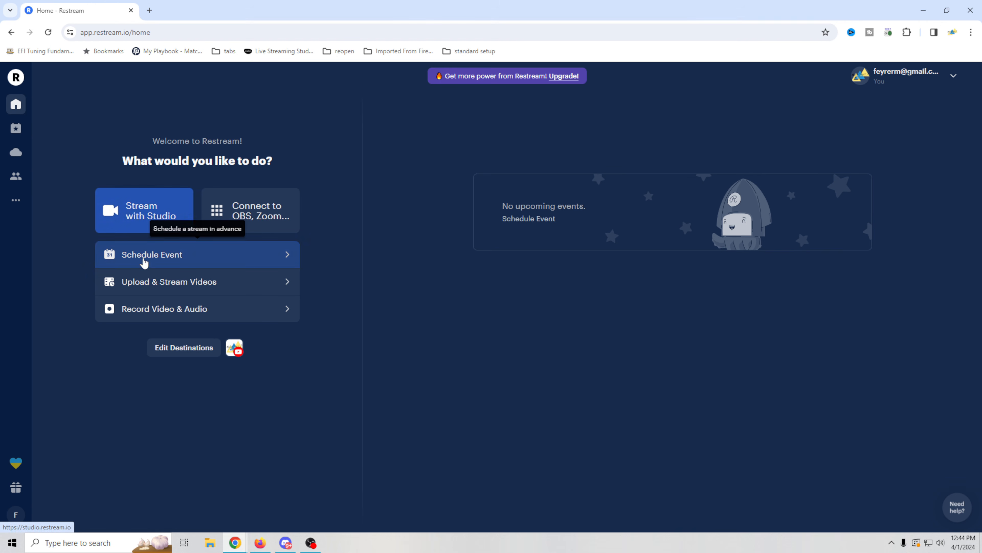
# Examine the Schedule Event streaming options, view the Playlist editor, and return to the home page
pyautogui.click(177, 256)
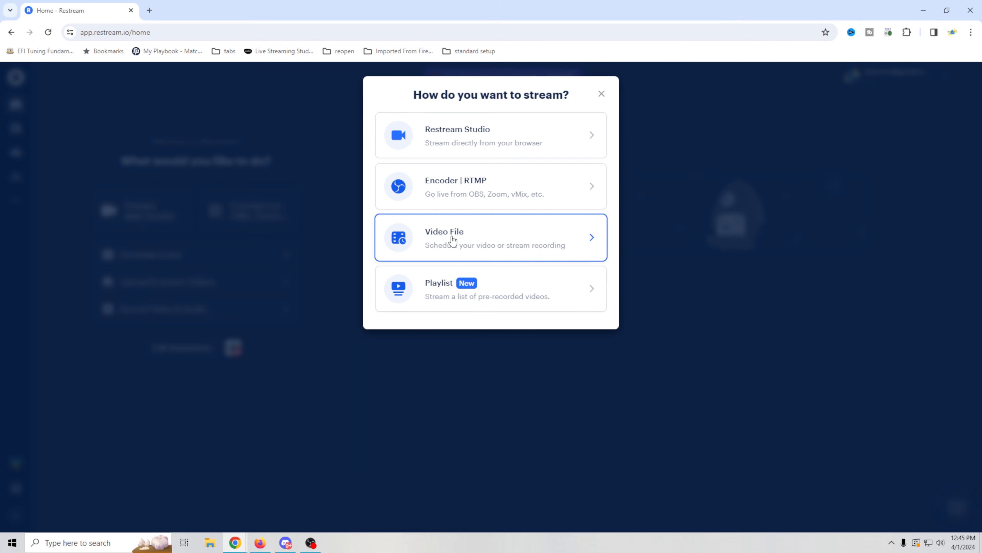
pyautogui.click(471, 243)
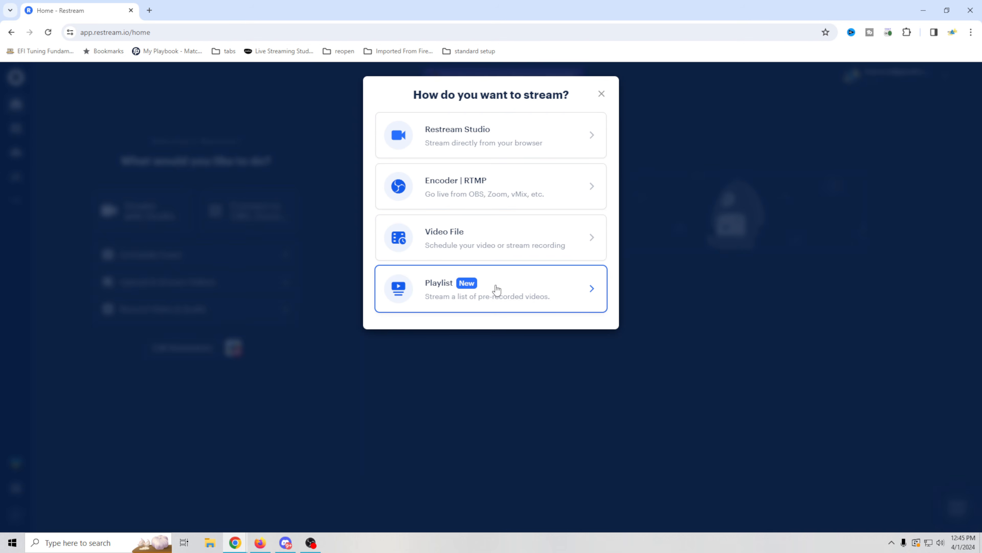
pyautogui.click(496, 289)
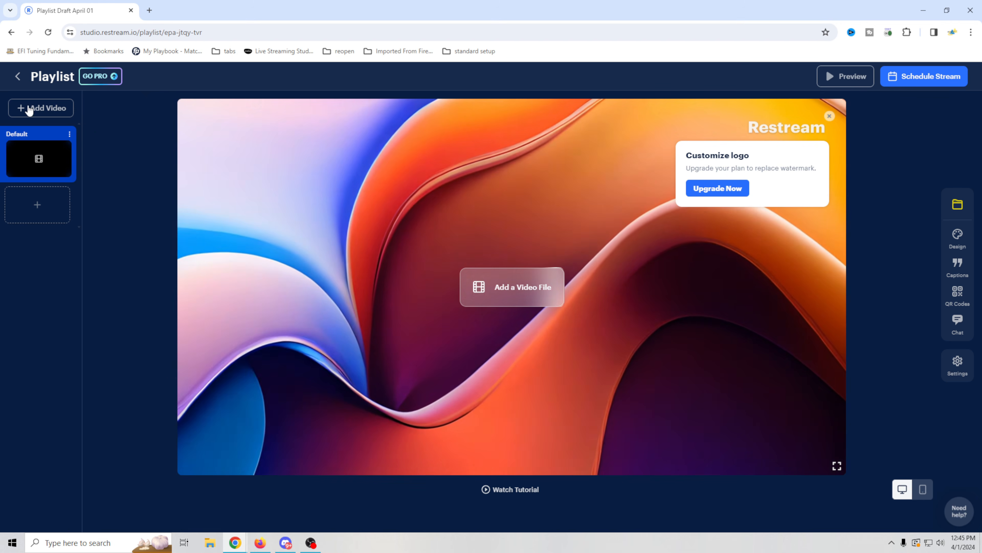
pyautogui.click(18, 76)
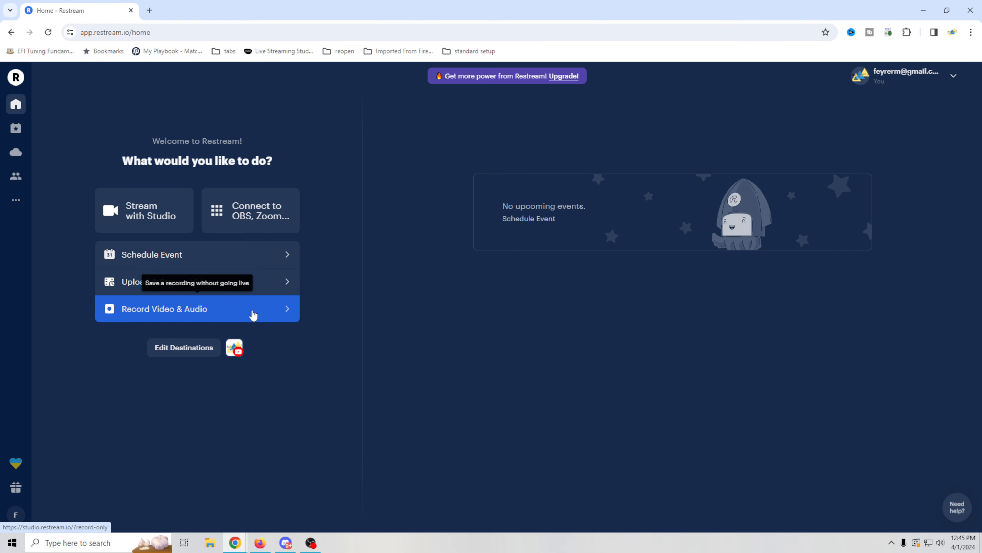
# Check the options for streaming uploaded videos, view the Record Video & Audio studio, and return to the home page
pyautogui.click(243, 287)
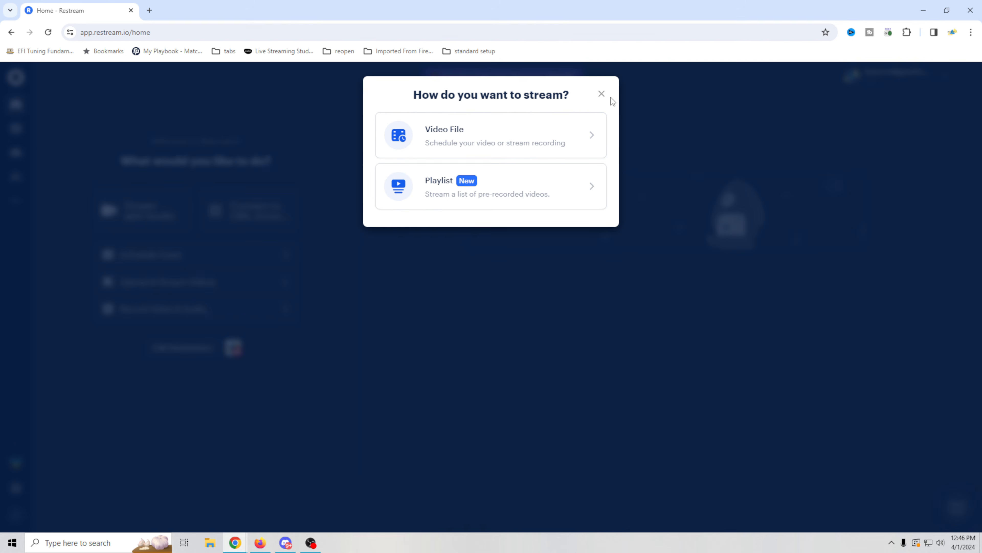
pyautogui.click(601, 93)
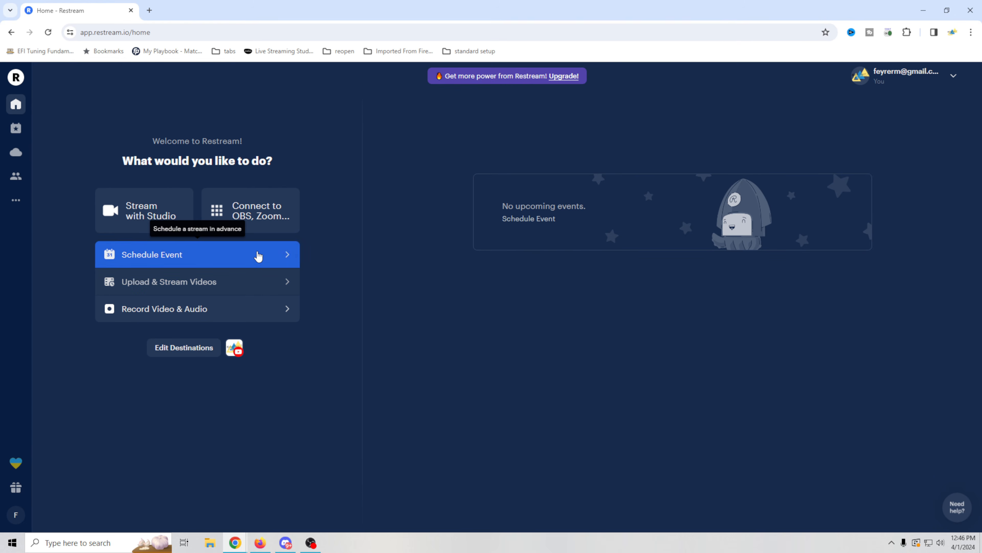
pyautogui.click(249, 318)
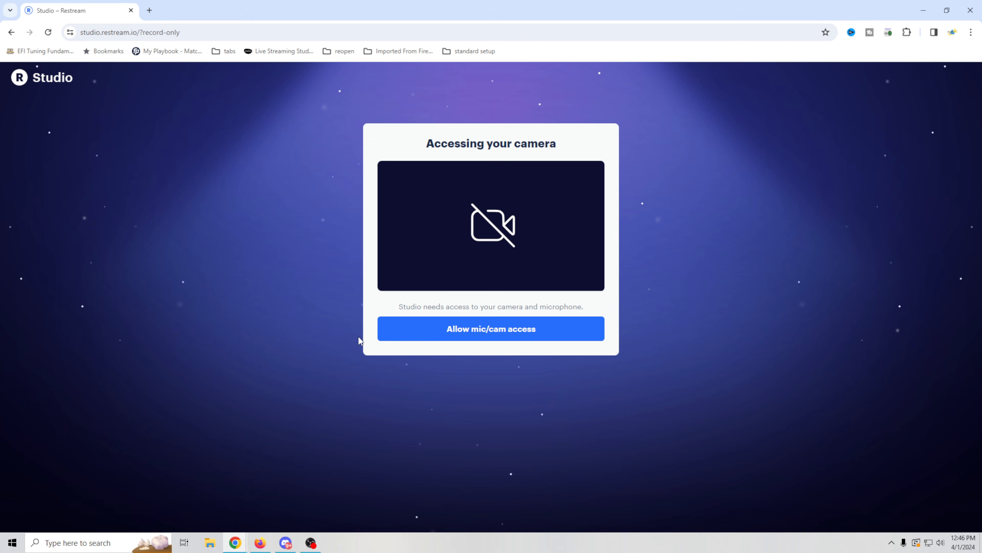
pyautogui.click(11, 32)
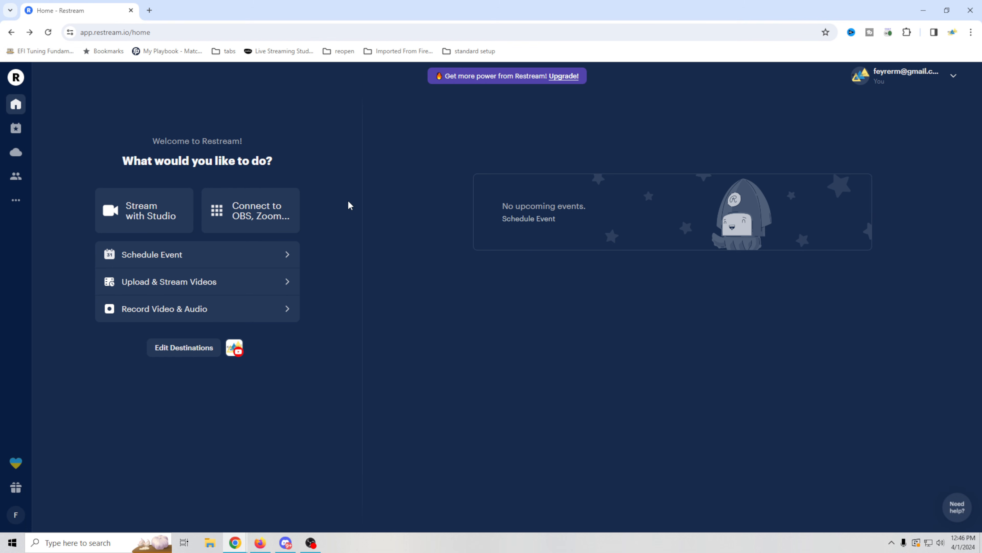
# Check the streaming destinations from the home page and open the browser studio for streaming
pyautogui.click(202, 349)
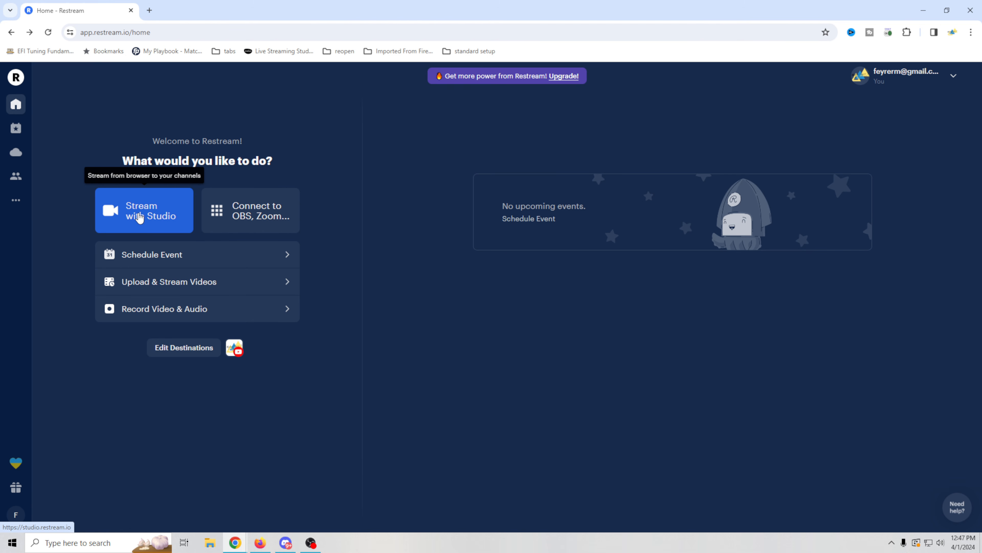
pyautogui.click(140, 217)
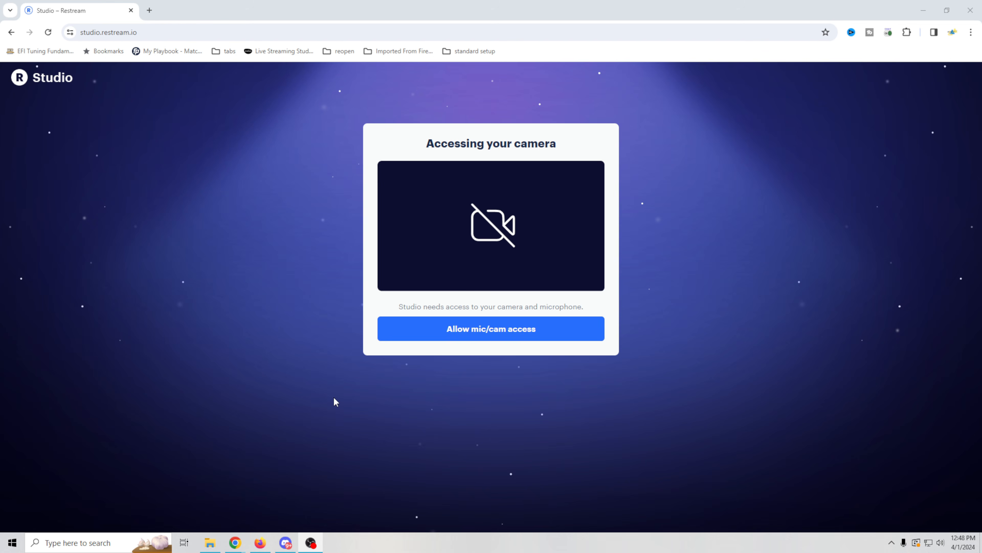
# Grant the studio access to the cameras and microphones
pyautogui.click(479, 332)
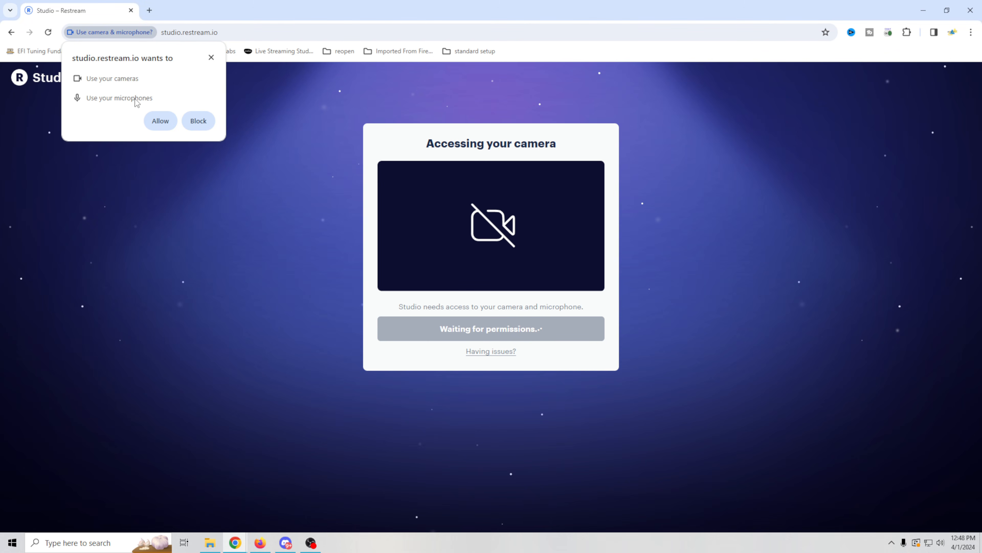
pyautogui.click(161, 121)
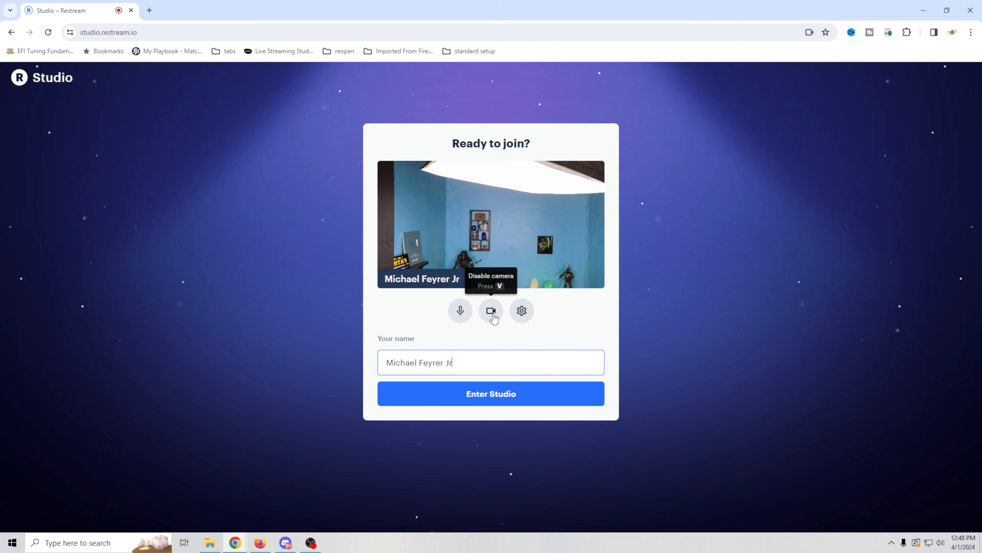
# In the studio settings, set the video input to Cam Link Pro HDMI-1 / Multiview, check the resolution choices, and turn off Mirror camera
pyautogui.click(519, 308)
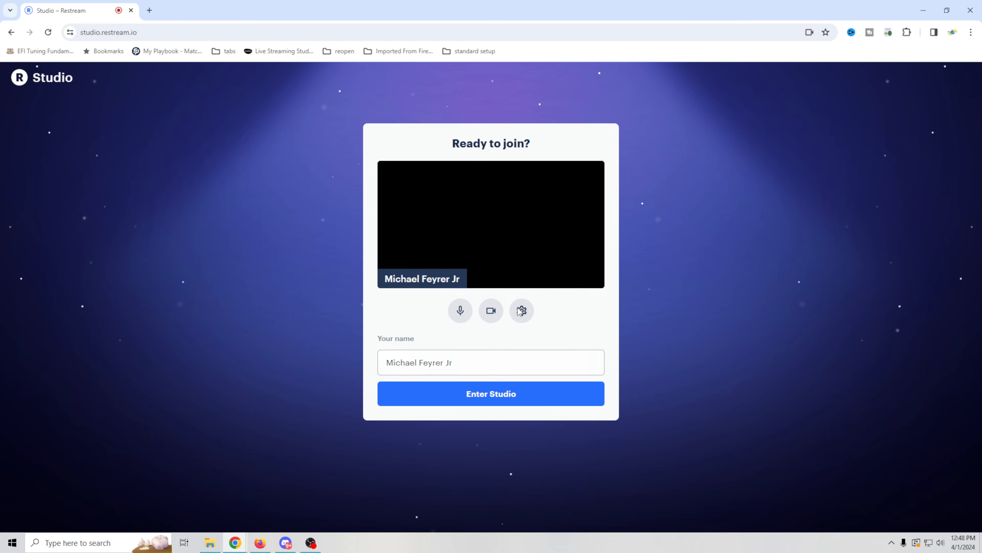
pyautogui.click(519, 310)
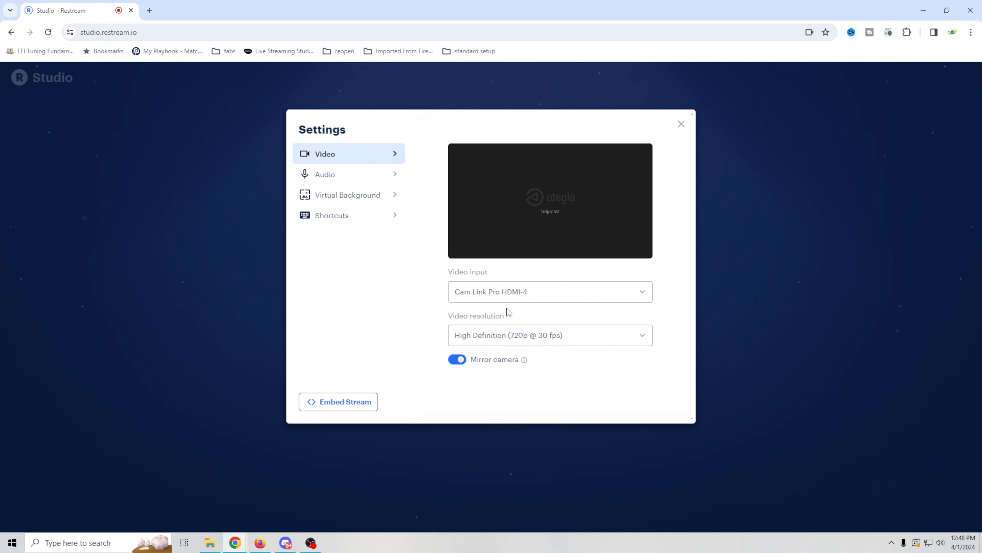
pyautogui.click(584, 289)
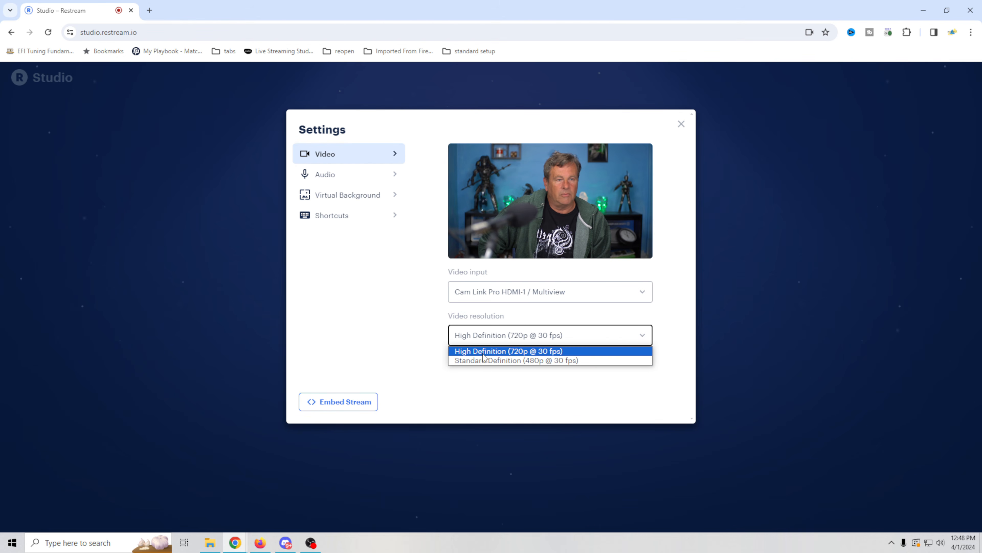
pyautogui.click(420, 343)
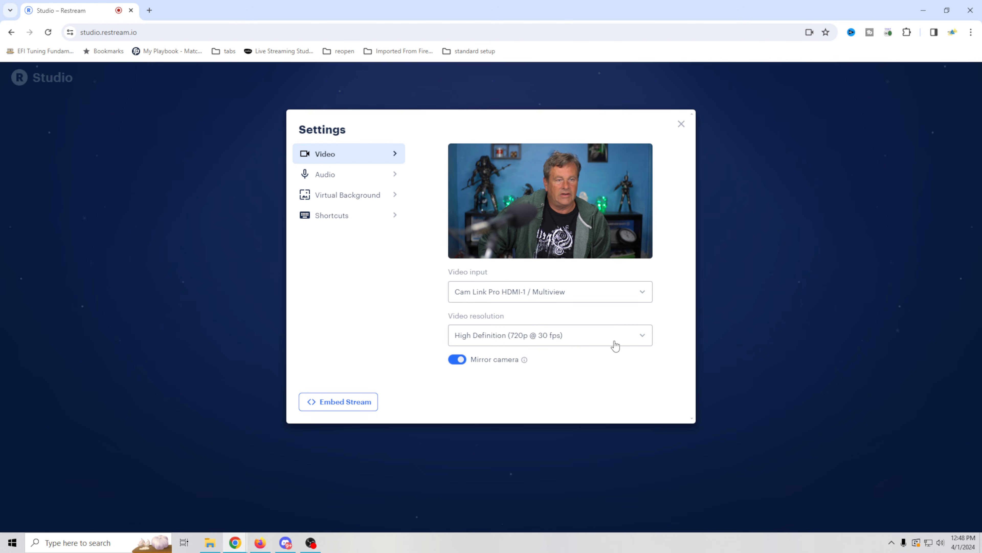
pyautogui.click(455, 360)
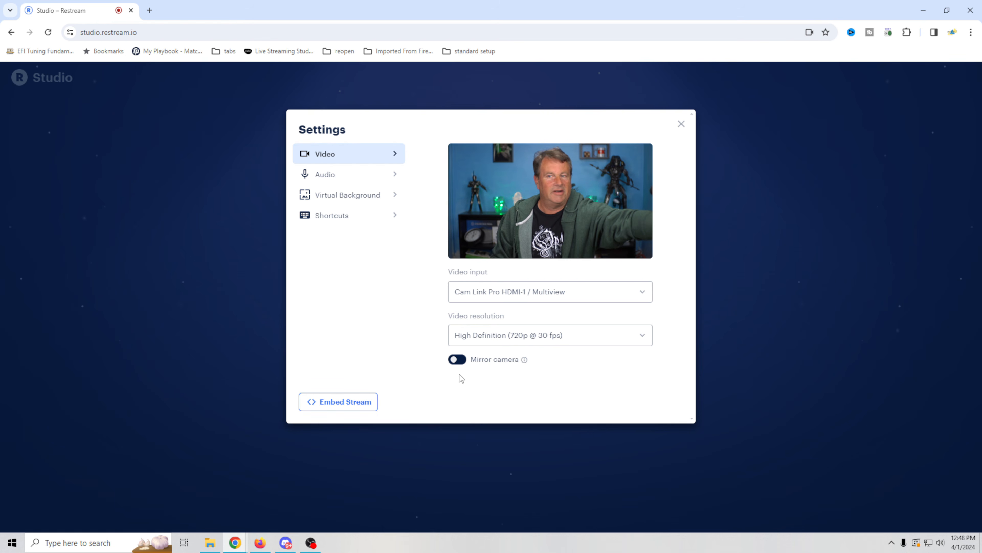
# Set the audio input to Cam Link Pro Audio-1 and the output to Headset Earphone (Zone Wireless Plus), and show the advanced audio options
pyautogui.click(361, 181)
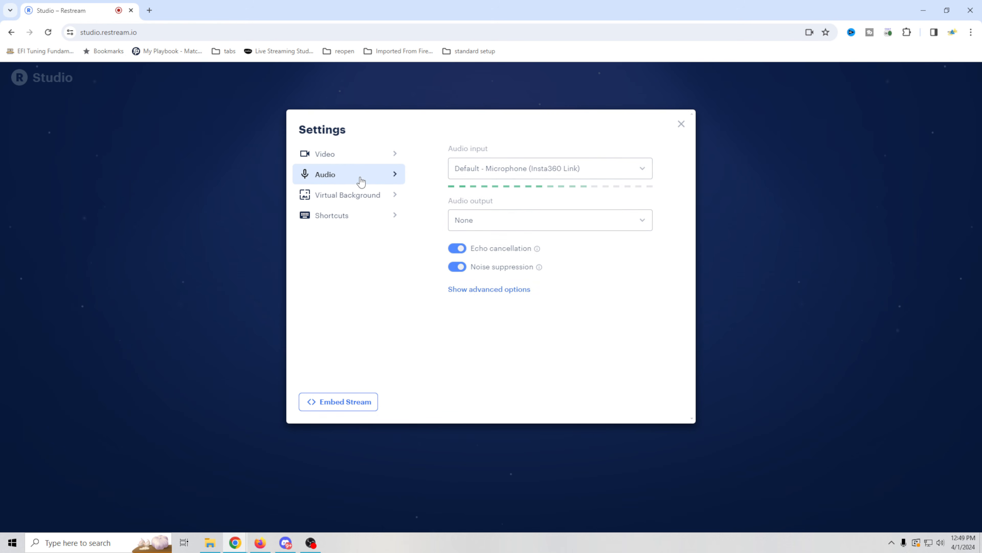
pyautogui.click(633, 173)
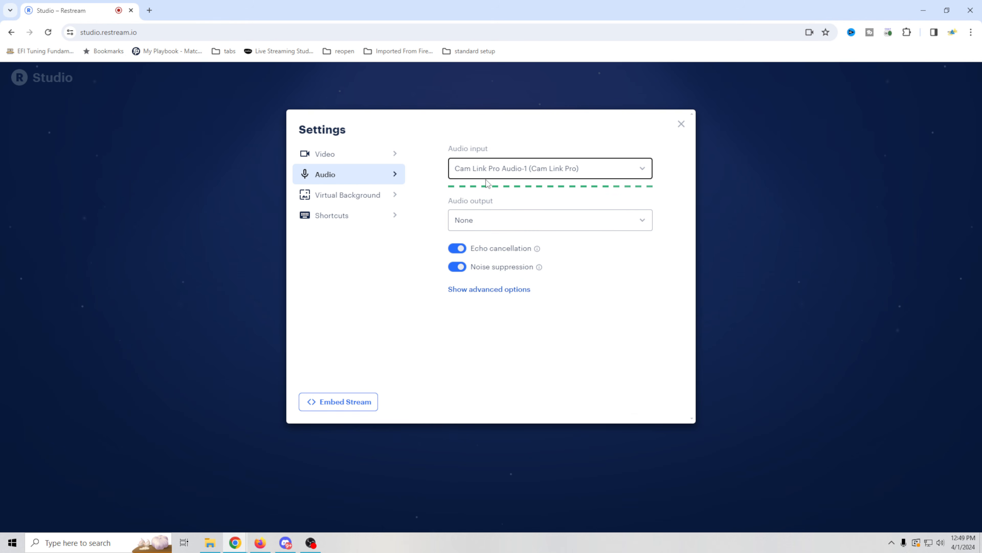
pyautogui.click(499, 227)
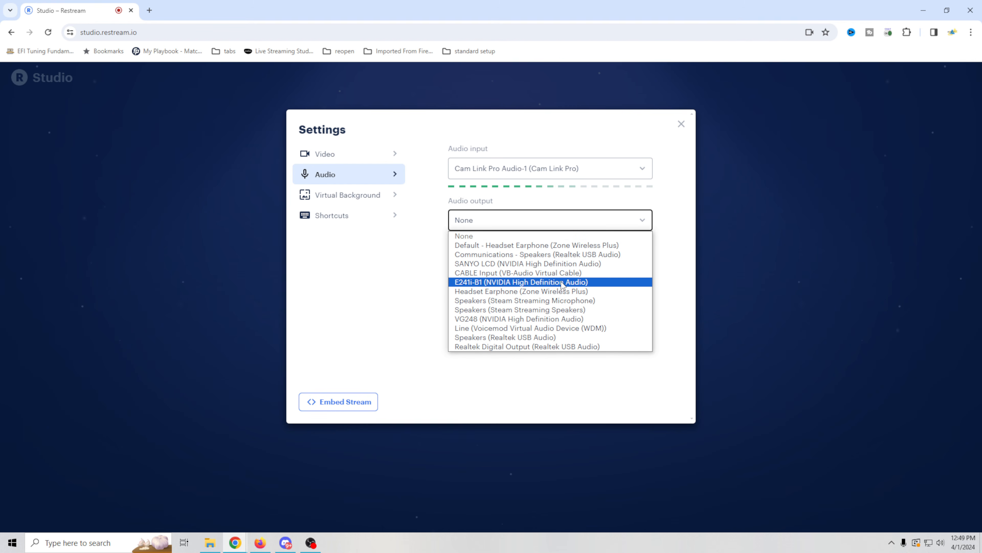
pyautogui.click(557, 291)
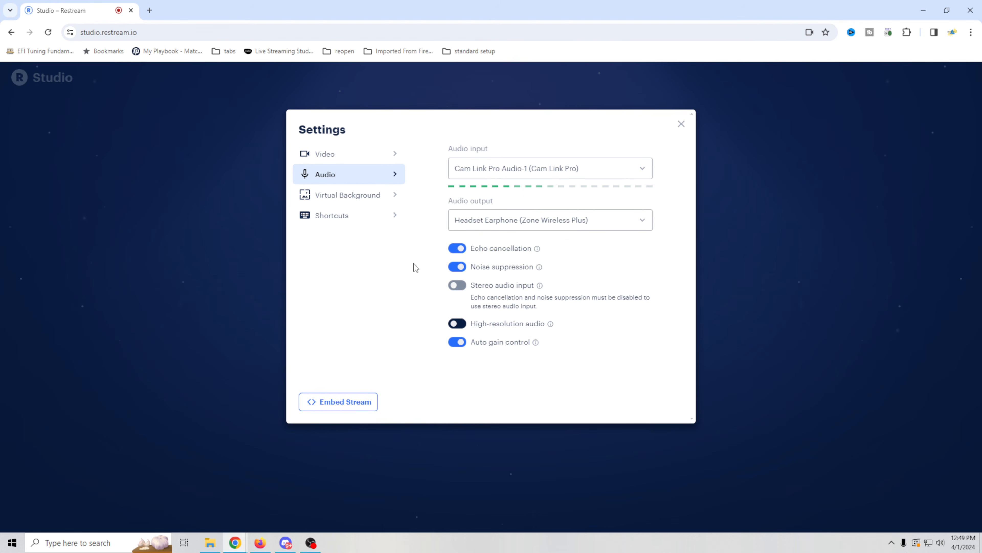
# Turn on Virtual Background despite the device warning and check the available key colors, leaving Auto selected
pyautogui.click(362, 195)
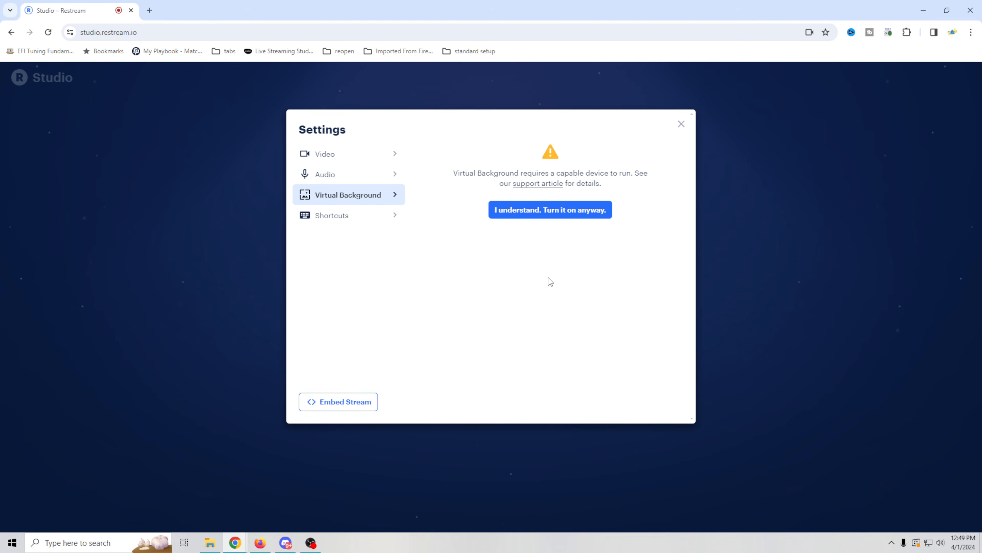
pyautogui.click(551, 213)
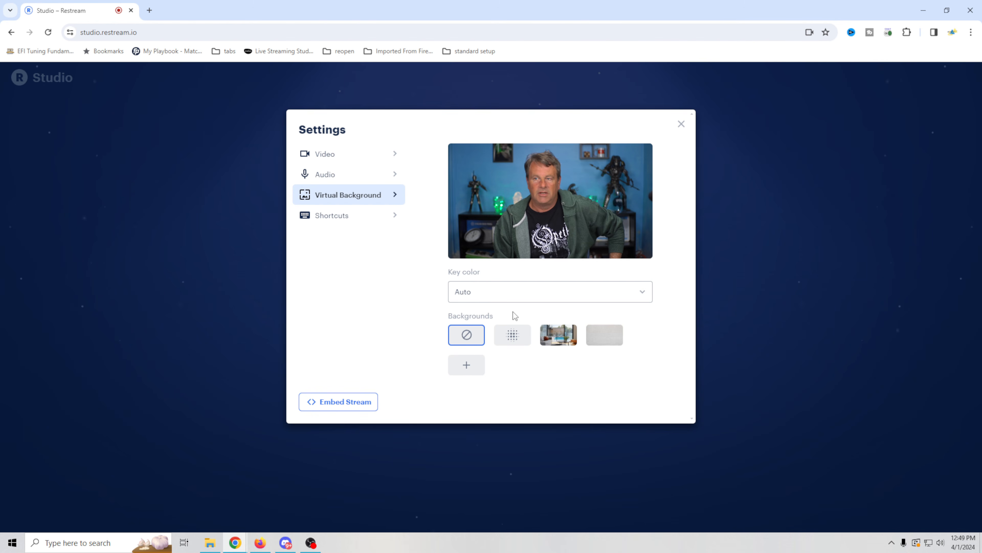
pyautogui.click(494, 292)
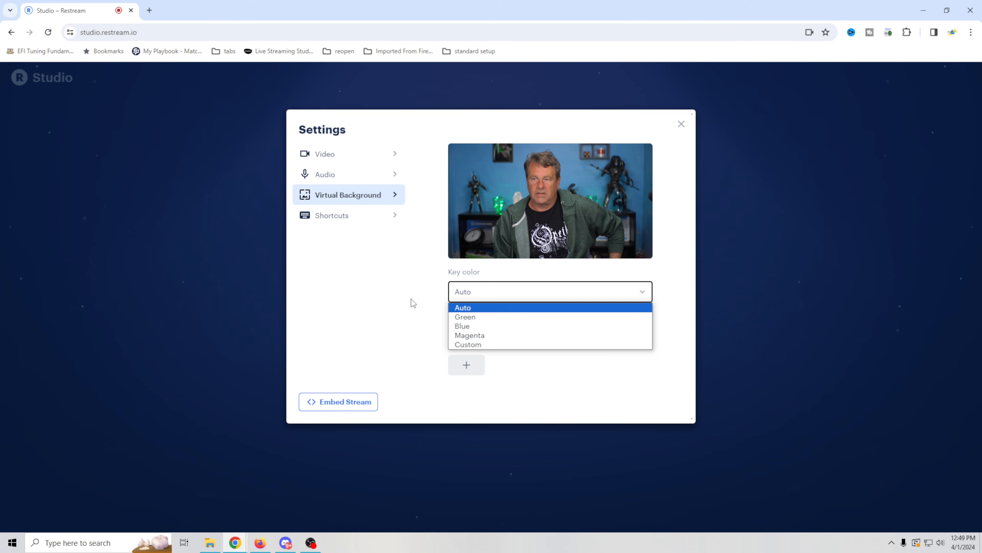
pyautogui.click(414, 321)
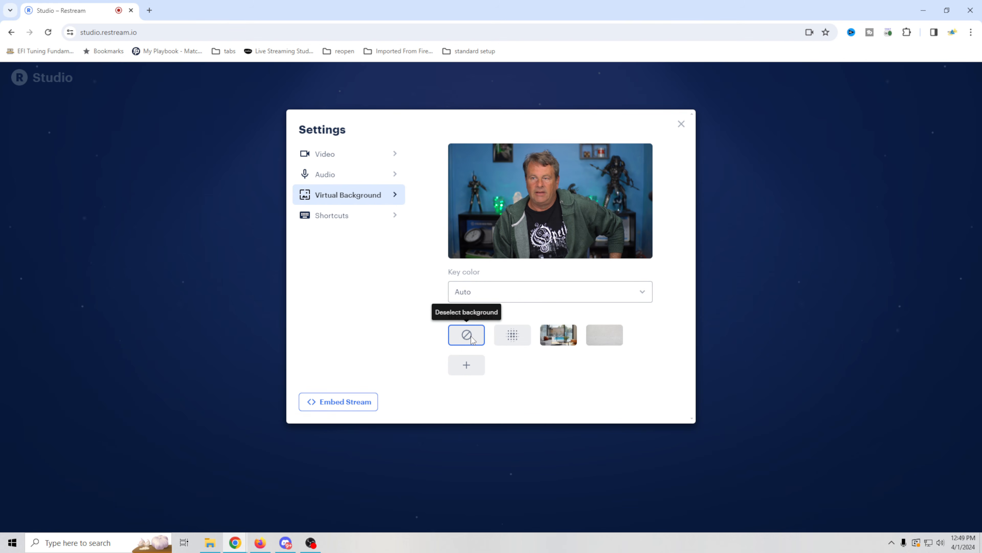
# Try the living room virtual background, look at the custom image upload, and deselect the background
pyautogui.click(561, 341)
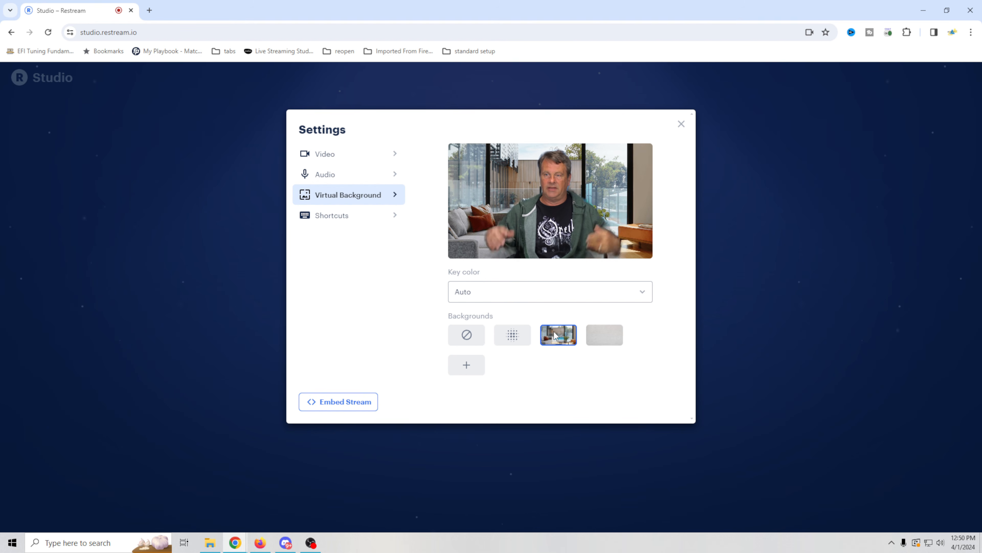
pyautogui.click(466, 365)
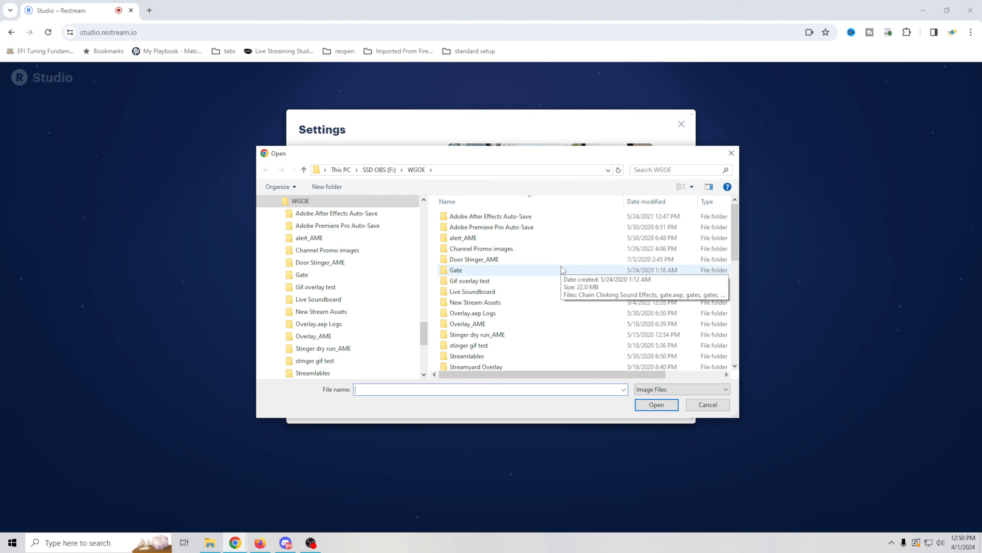
pyautogui.click(716, 404)
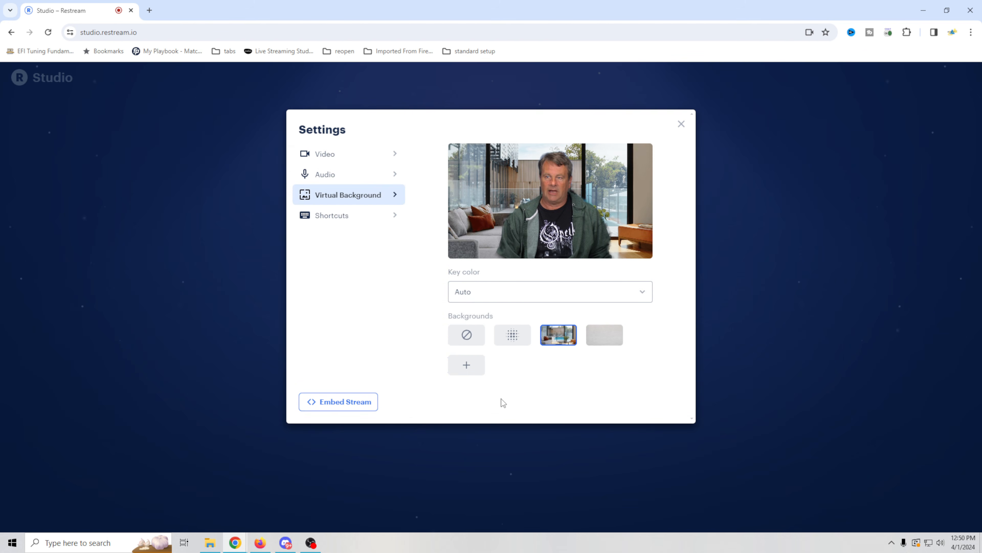
pyautogui.click(466, 336)
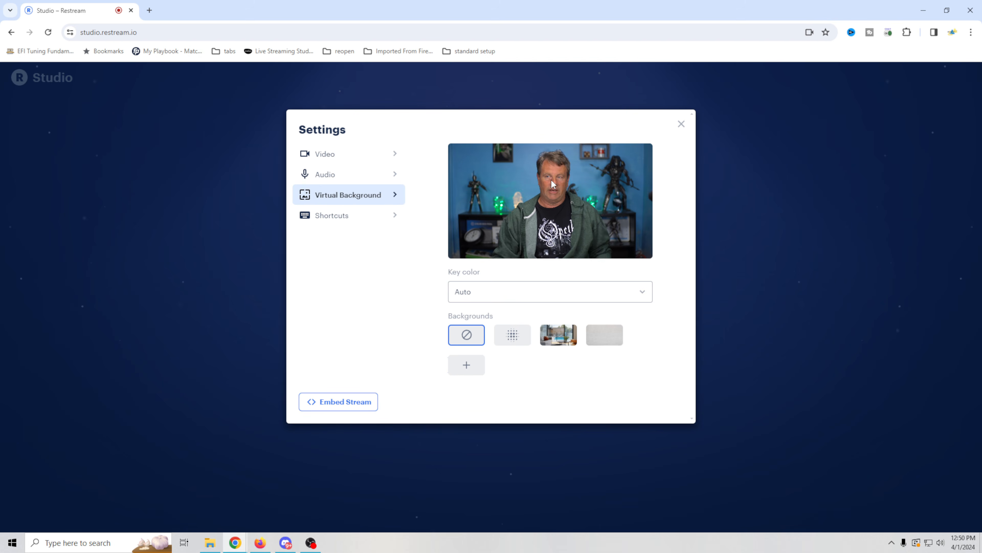
# Examine the studio's keyboard shortcuts for controls, sources, layouts and other actions, and close the settings
pyautogui.click(334, 220)
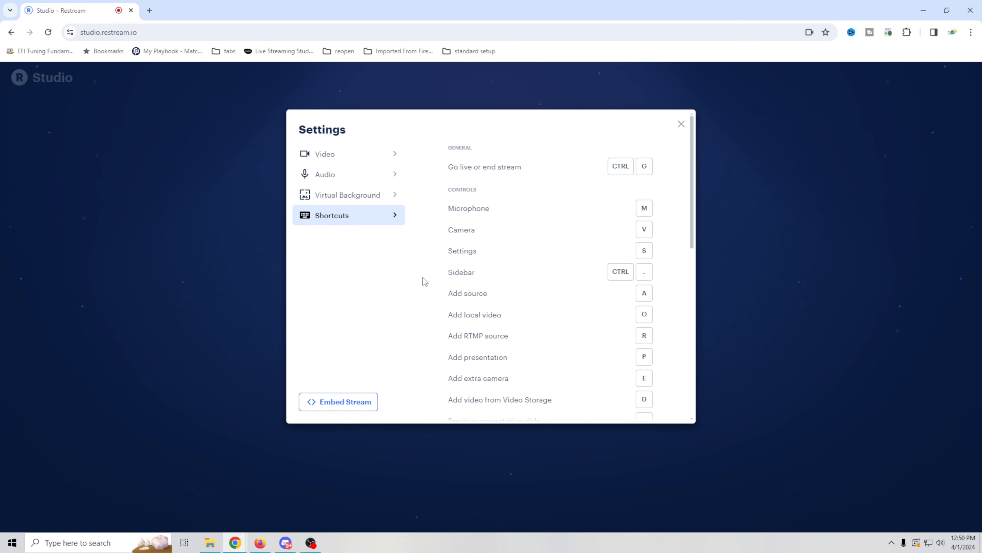
pyautogui.scroll(-5, 439, 327)
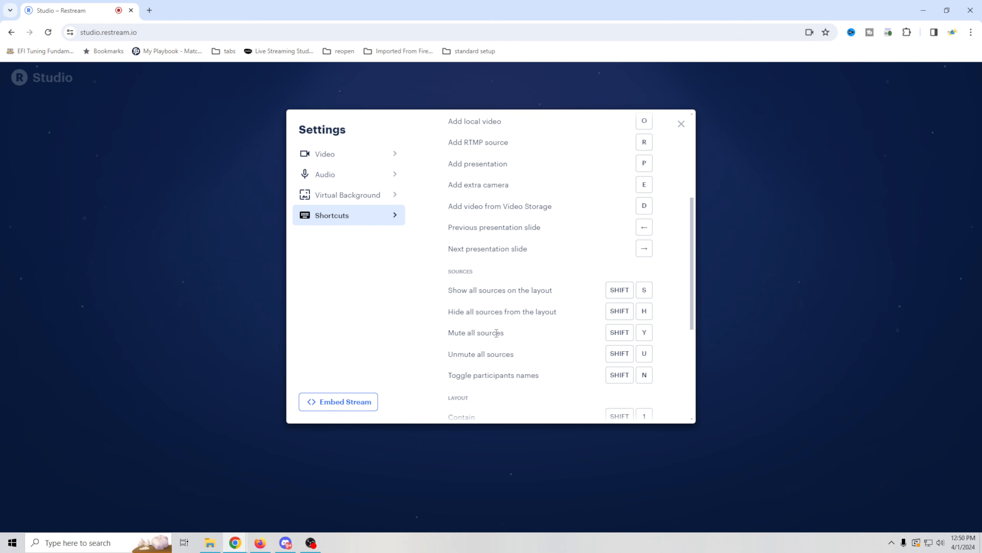
pyautogui.scroll(5, 496, 333)
pyautogui.scroll(-5, 497, 333)
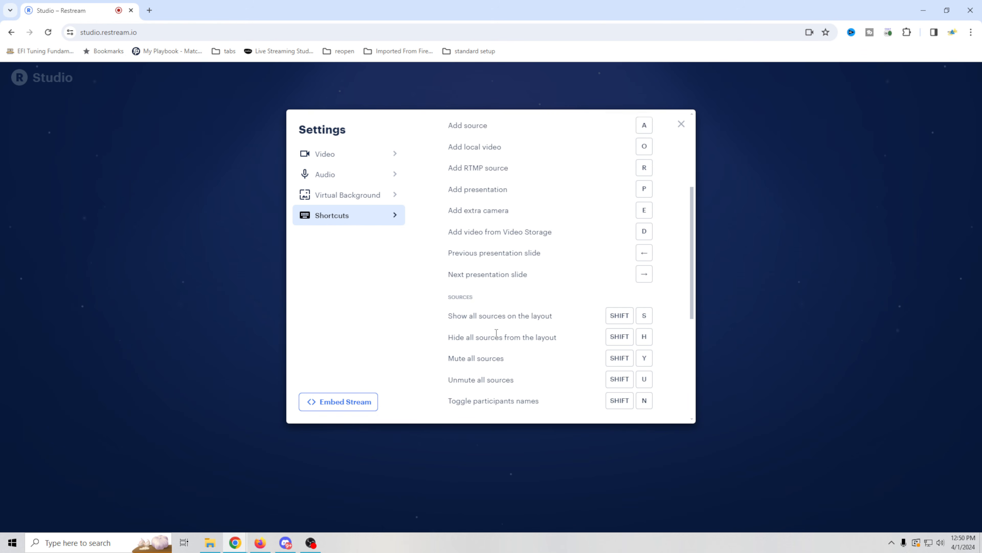
pyautogui.scroll(5, 590, 277)
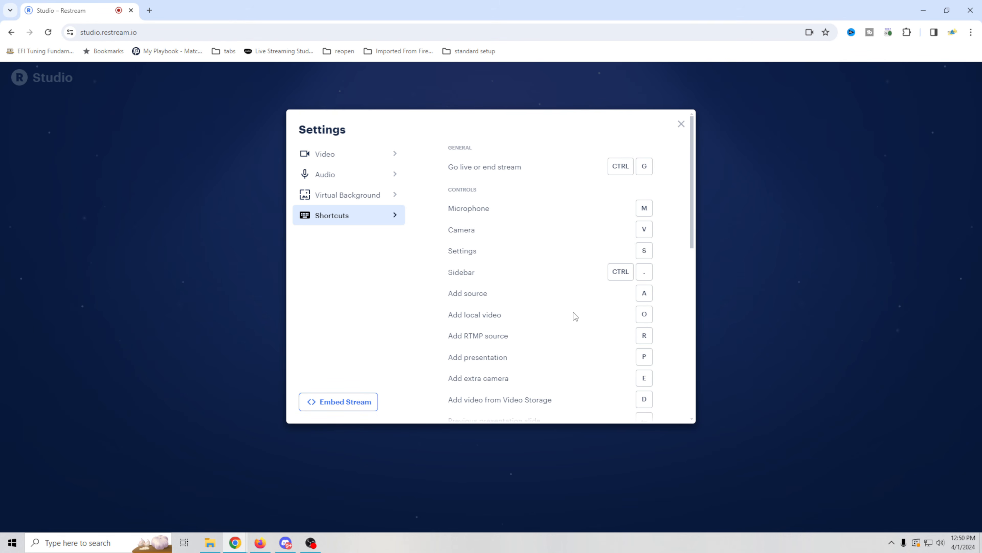
pyautogui.scroll(-3, 522, 301)
pyautogui.scroll(3, 522, 300)
pyautogui.scroll(-7, 522, 297)
pyautogui.scroll(-4, 524, 299)
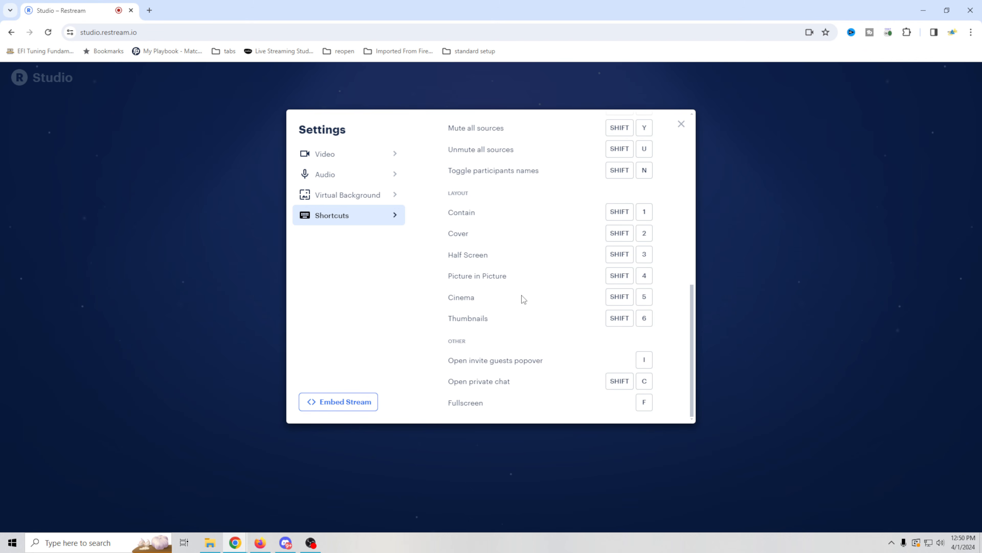
pyautogui.scroll(6, 513, 308)
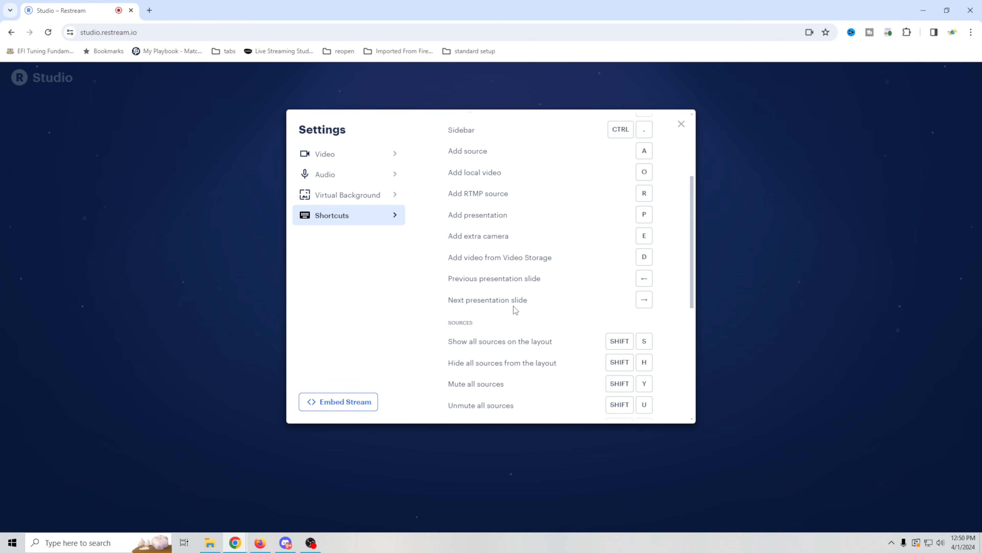
pyautogui.press('Escape')
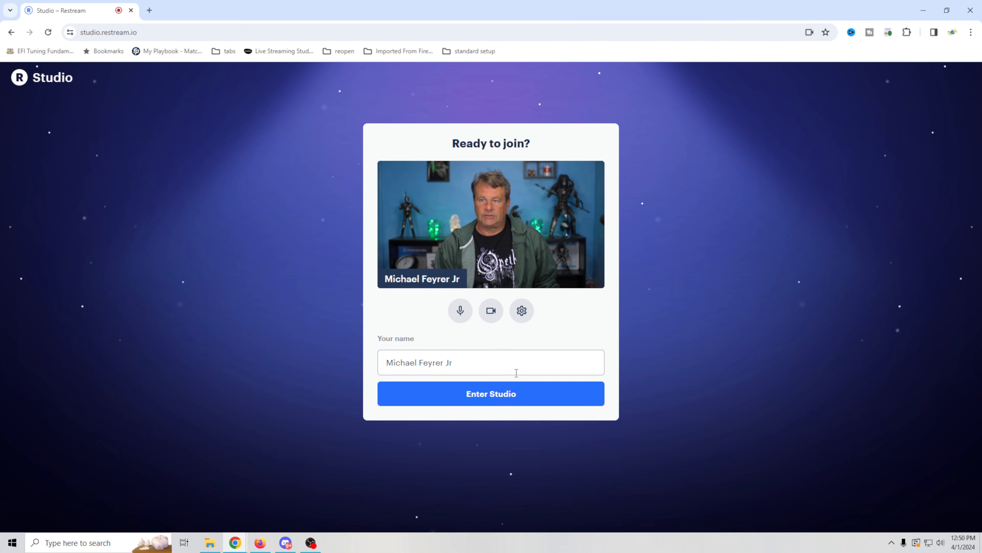
# Enter the studio and view the guest invitation link and its channel option
pyautogui.click(486, 398)
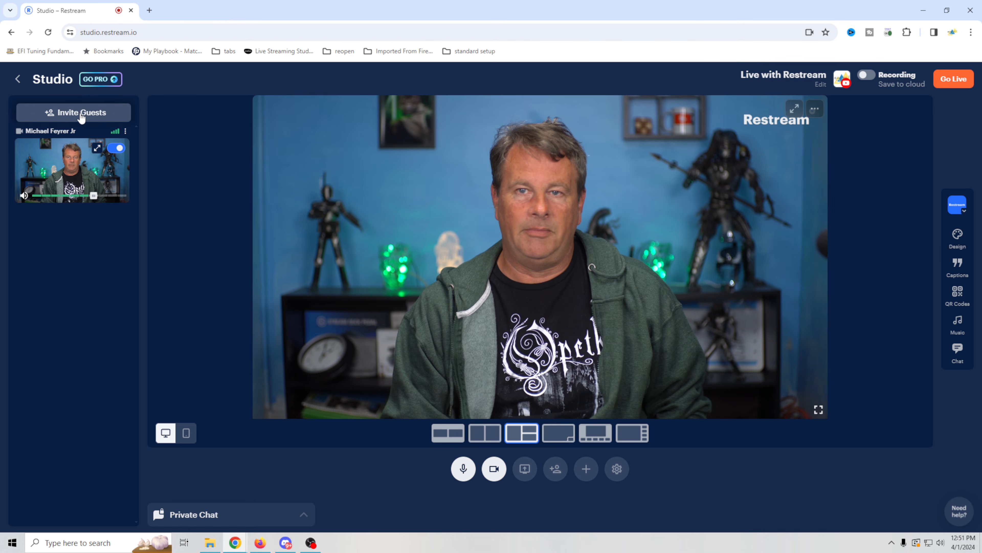
pyautogui.click(80, 119)
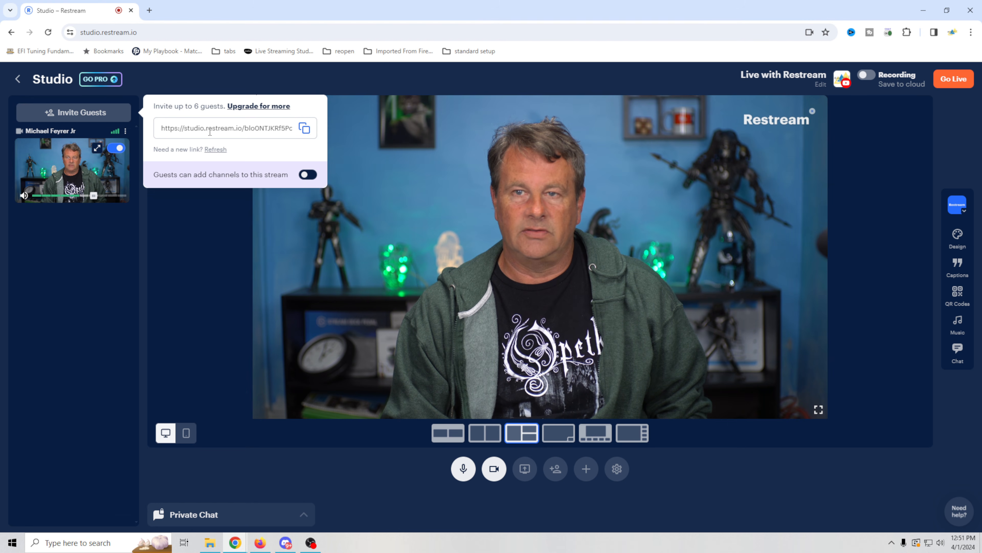
pyautogui.click(167, 254)
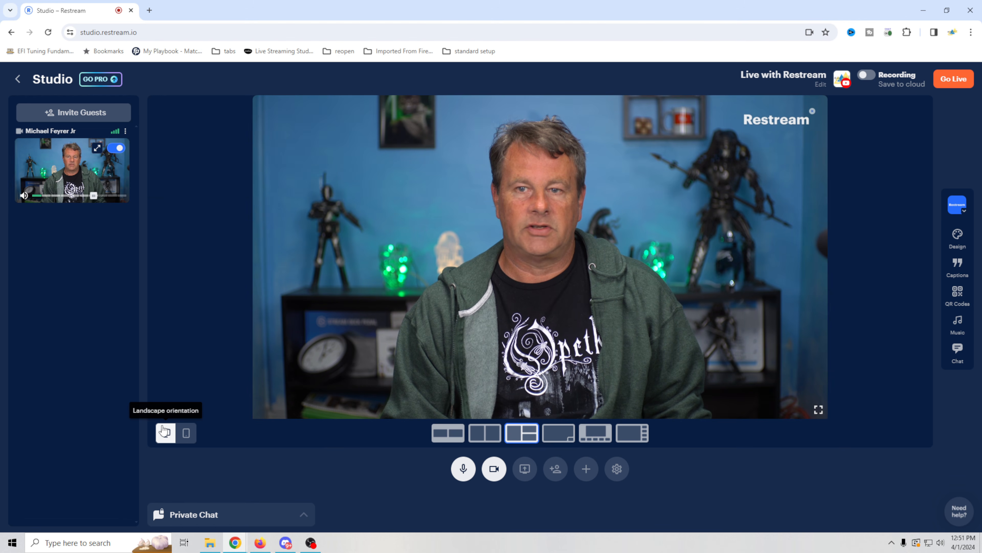
# Preview the stream in portrait orientation, return it to landscape, and view the Private Chat for the host and guests
pyautogui.click(186, 437)
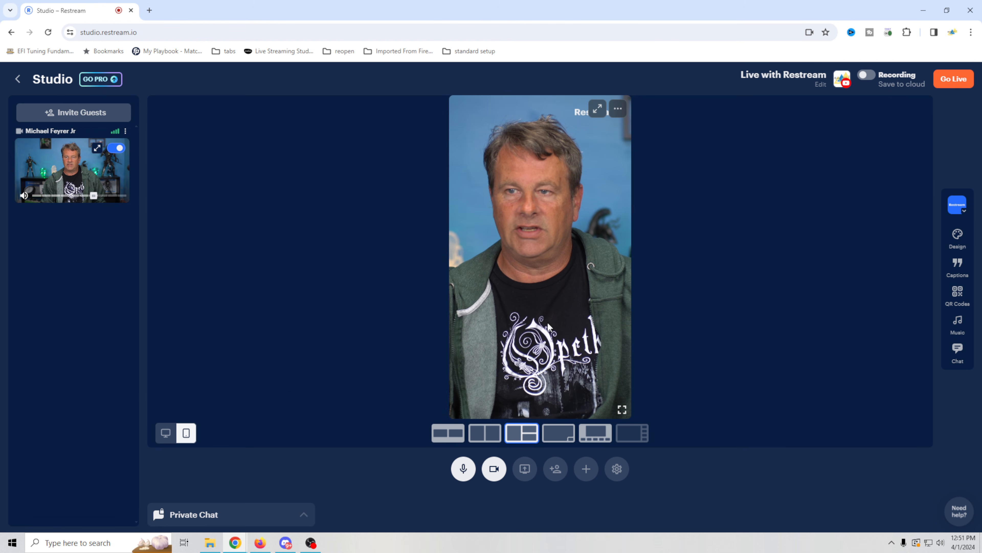
pyautogui.click(166, 433)
pyautogui.click(303, 514)
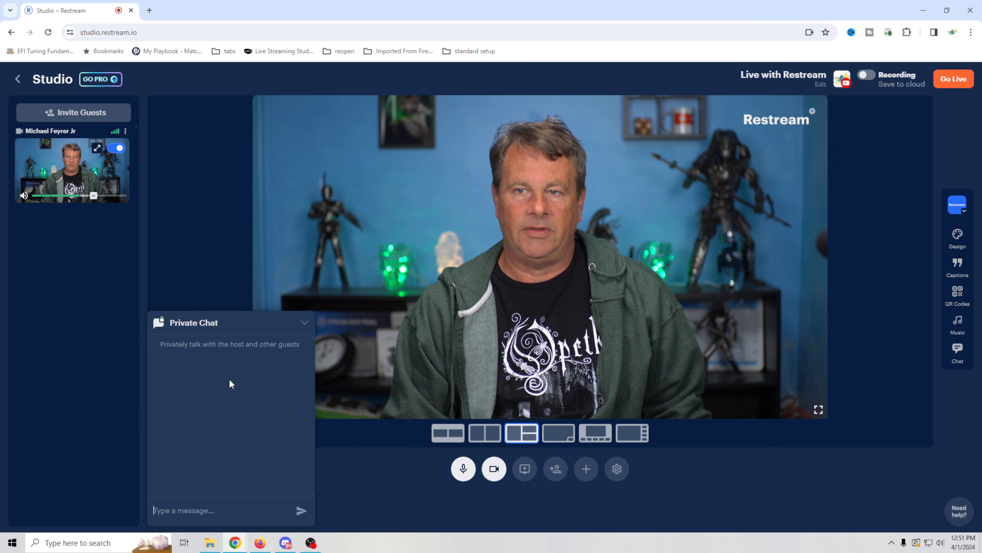
pyautogui.click(306, 324)
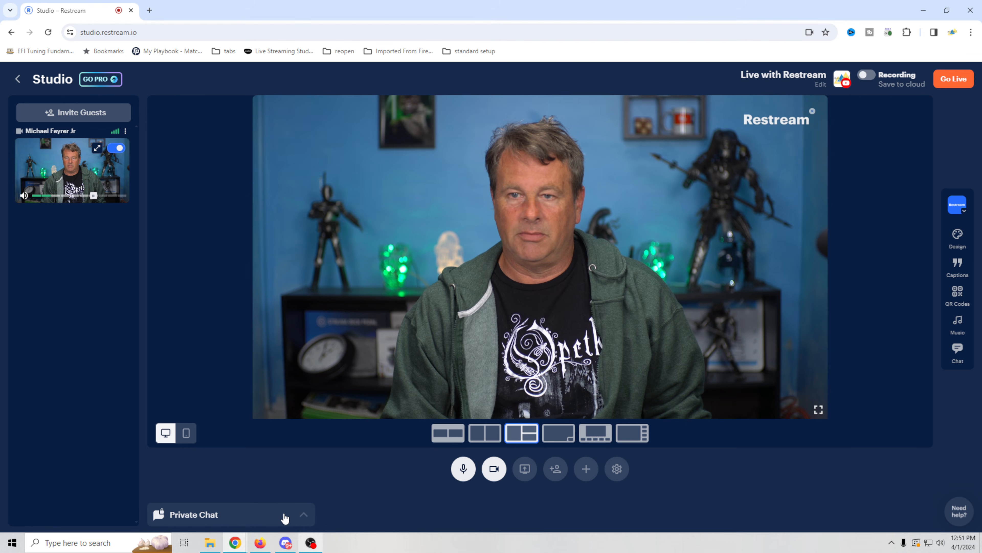
pyautogui.click(303, 515)
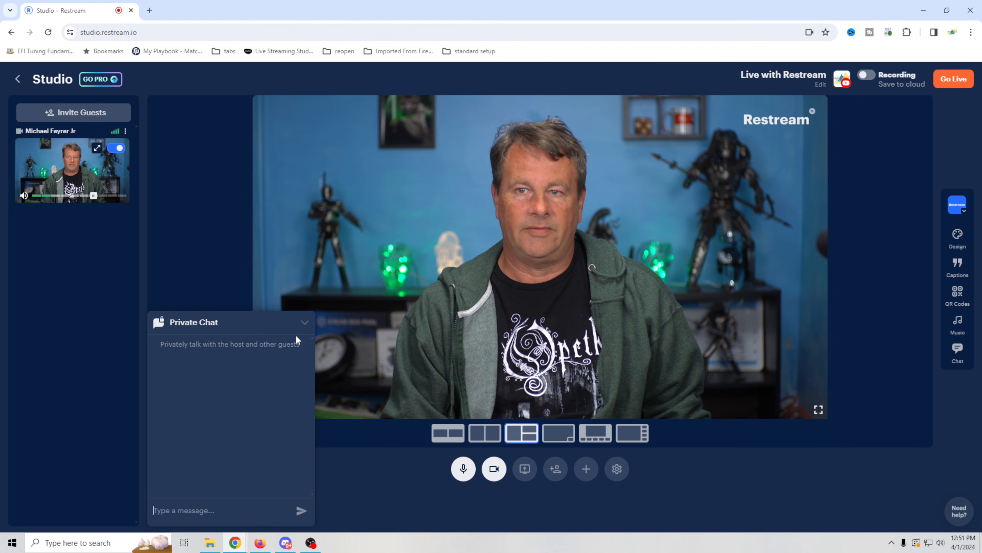
pyautogui.click(304, 322)
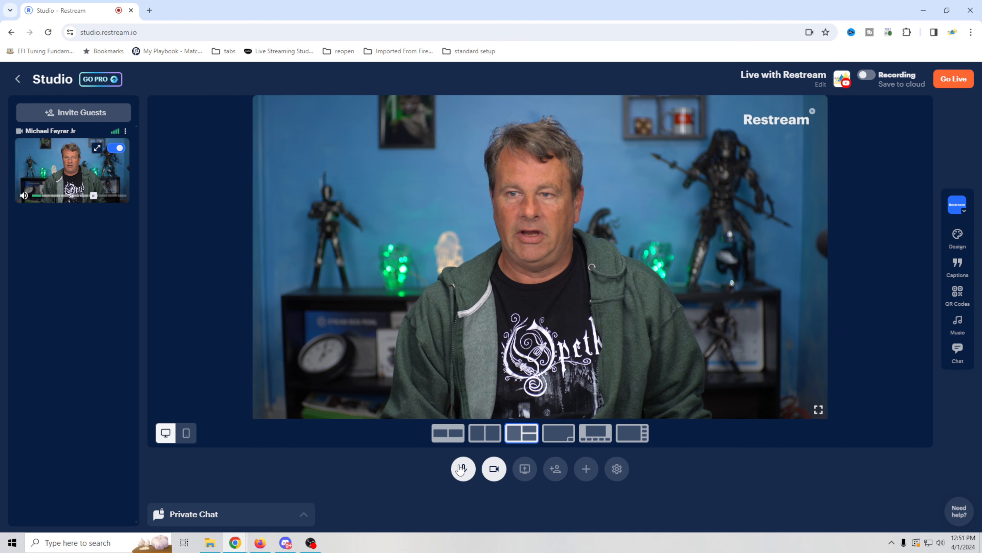
# Turn the camera off and back on, and mute and unmute the microphone
pyautogui.click(495, 469)
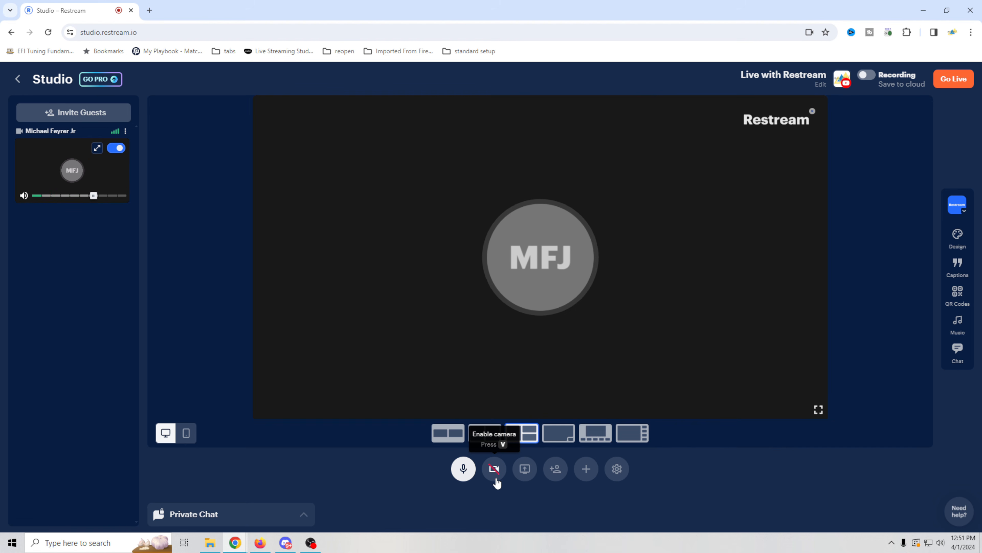
pyautogui.click(494, 469)
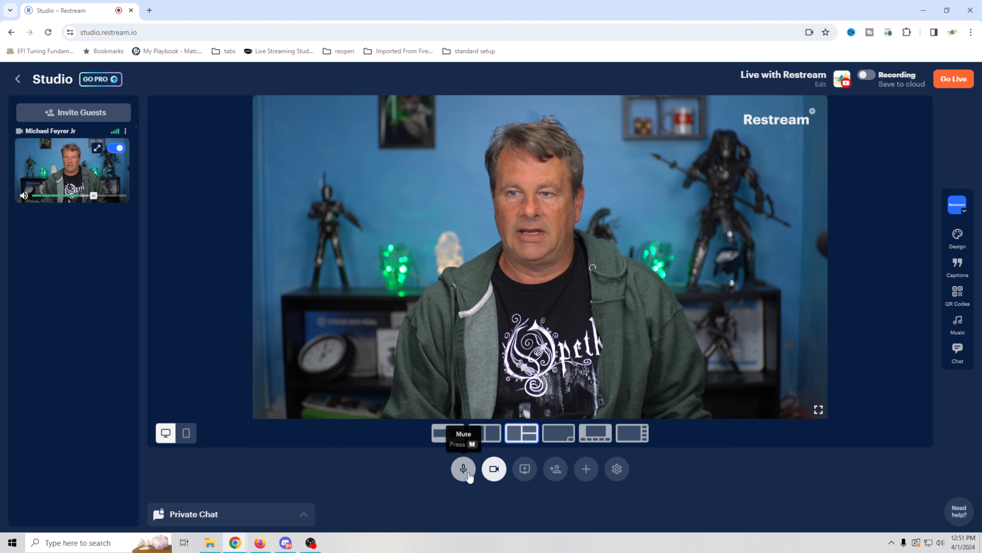
pyautogui.click(464, 469)
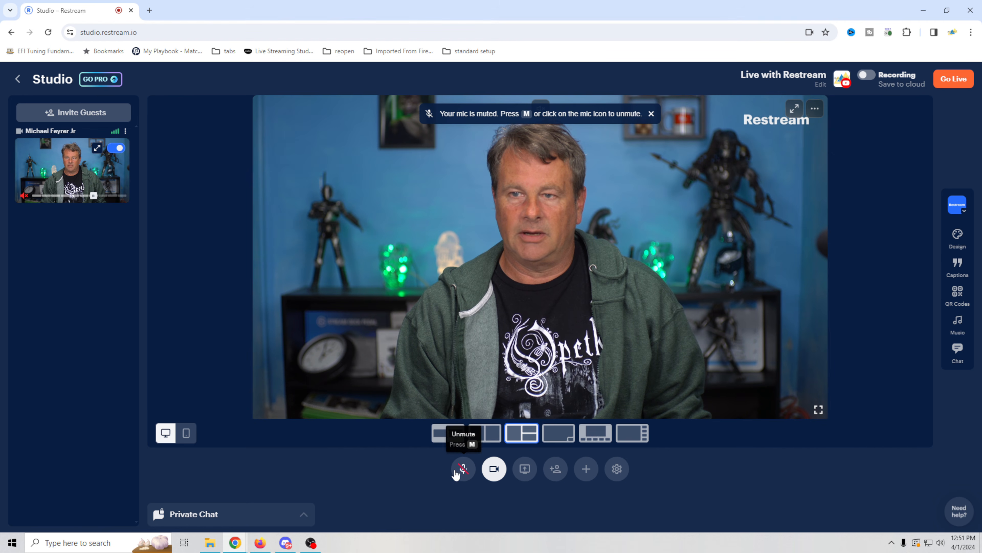
pyautogui.click(457, 473)
# Look through the tab and window sharing options, share the entire Screen 2, and show it on the stage with the camera
pyautogui.click(525, 468)
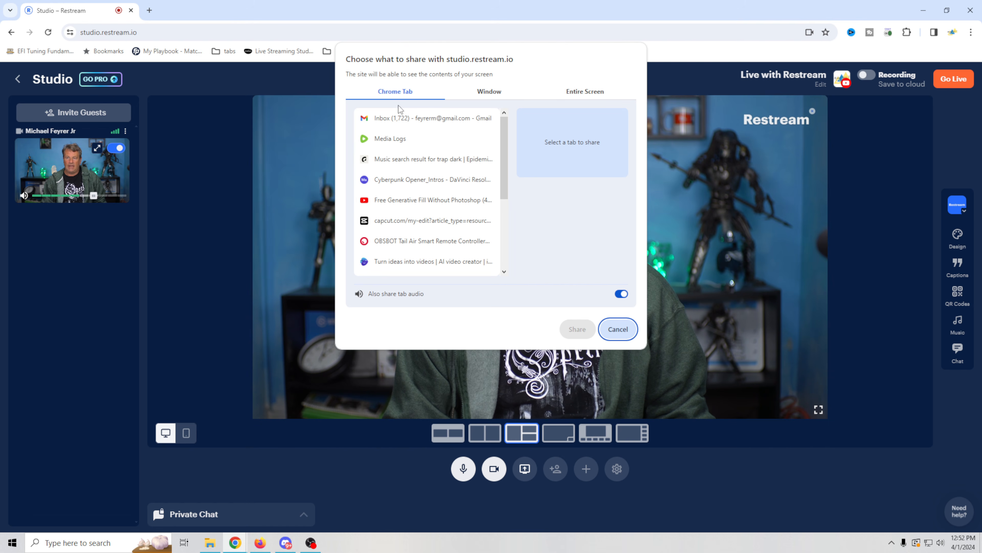
pyautogui.click(478, 92)
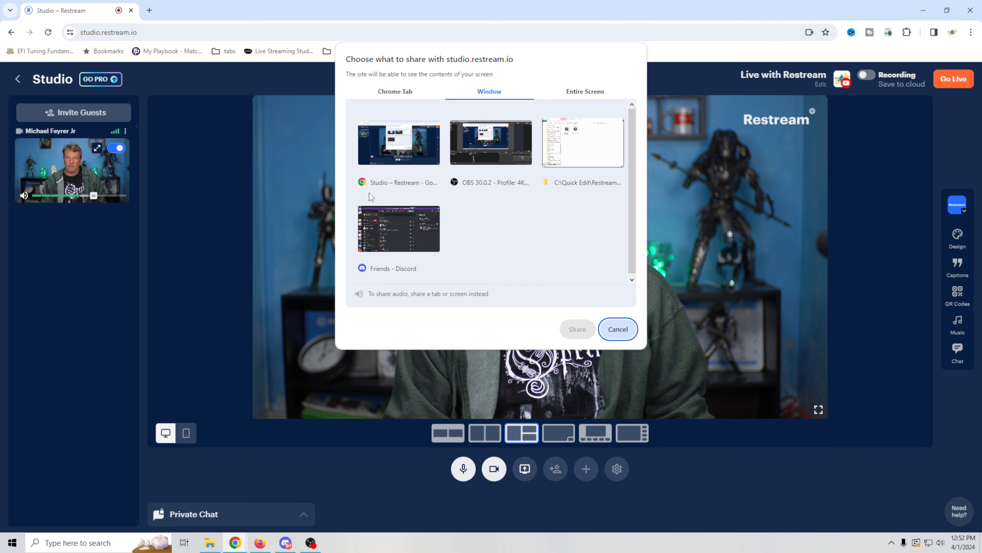
pyautogui.click(588, 92)
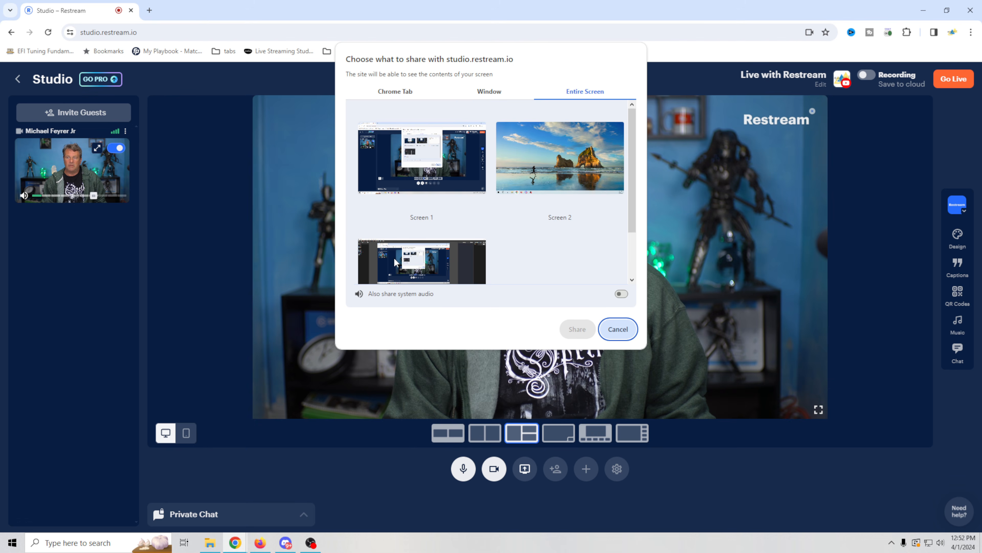
pyautogui.click(568, 145)
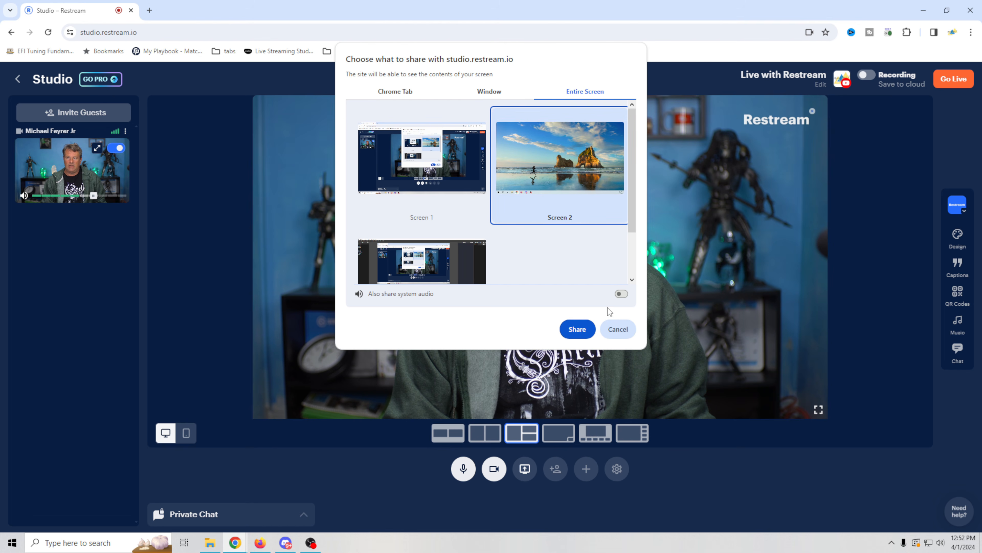
pyautogui.click(571, 336)
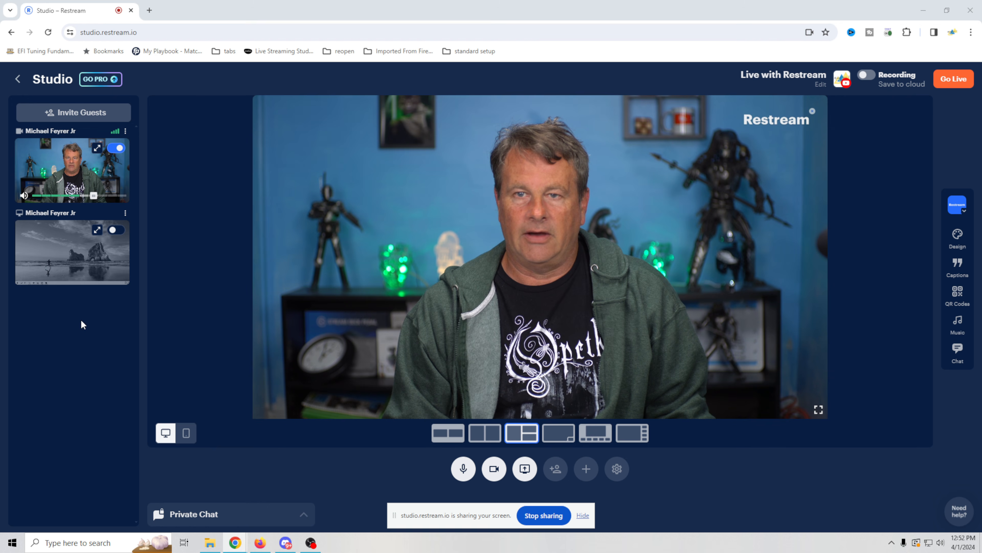
pyautogui.click(101, 257)
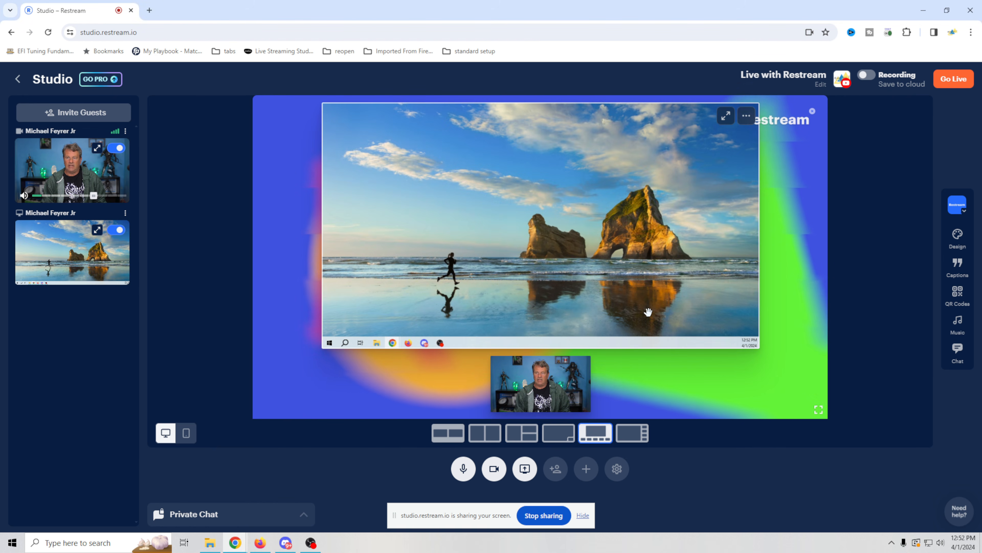
# Swap the camera and shared screen to and fro, and apply the layout with the camera inset over the full-size shared screen
pyautogui.click(532, 391)
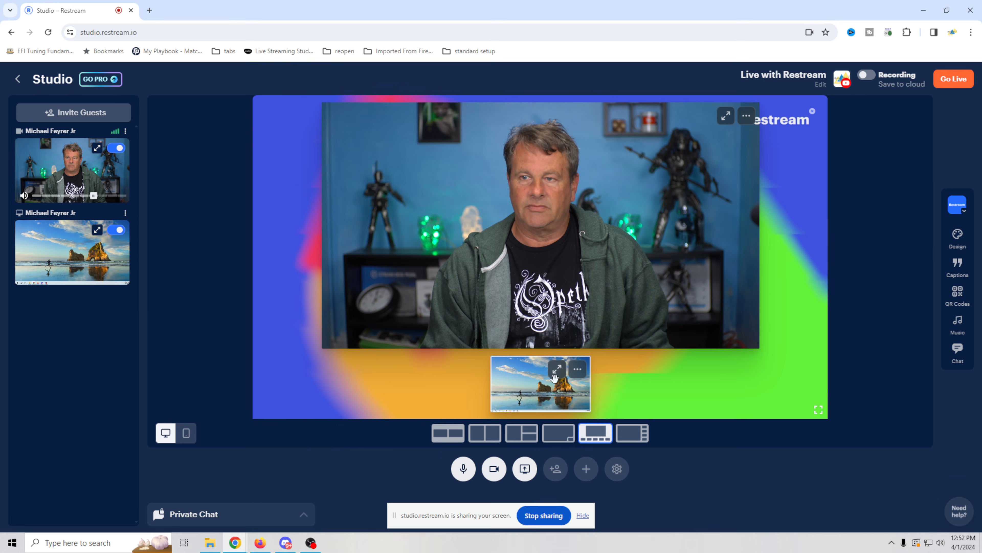
pyautogui.click(531, 393)
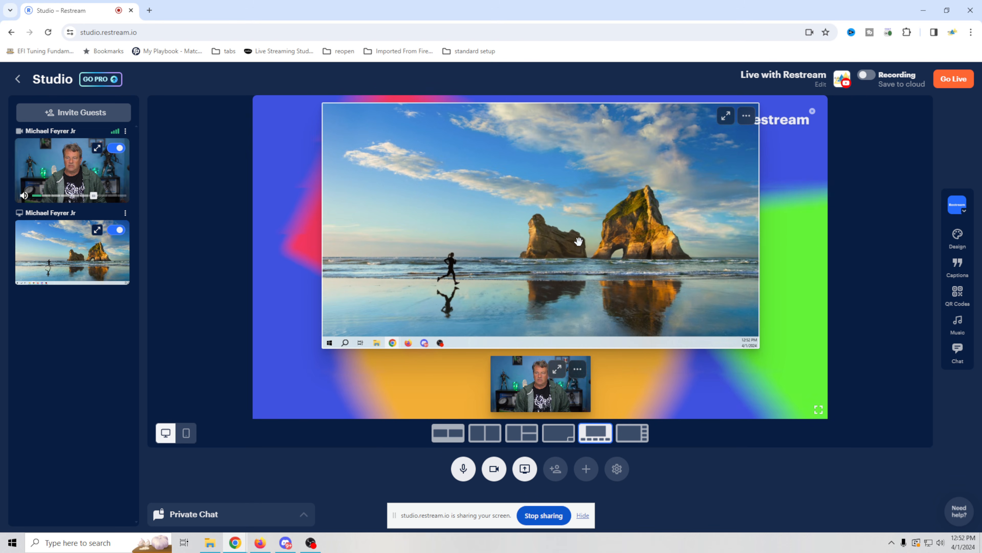
pyautogui.click(559, 433)
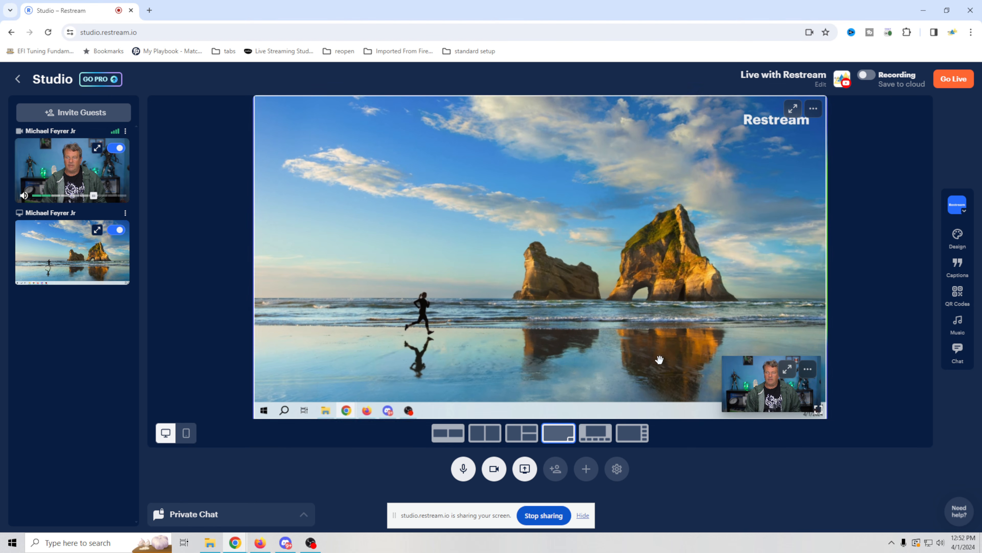
# Try the Thumbnails layout, swapping the camera and shared screen back and forth, and stop sharing the screen
pyautogui.moveTo(761, 380)
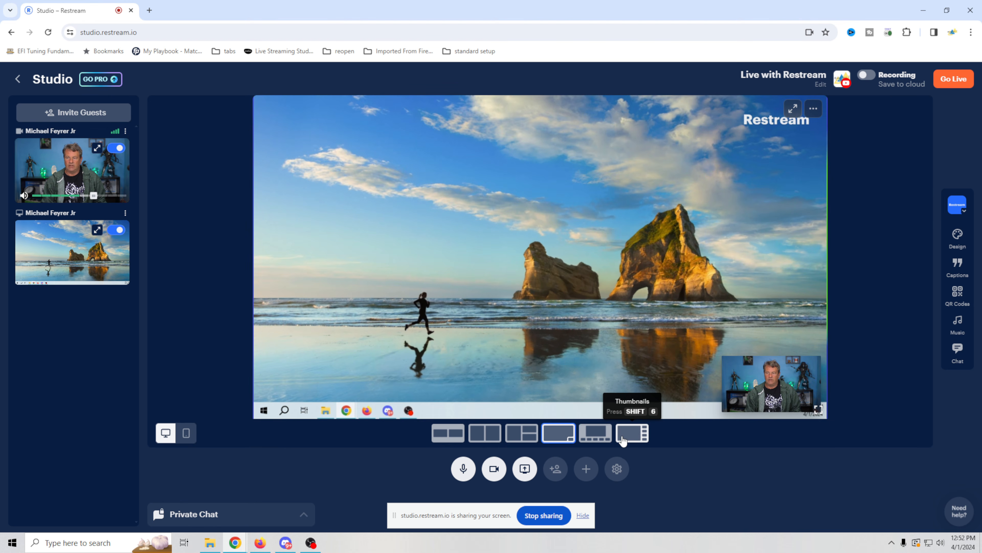
pyautogui.click(632, 433)
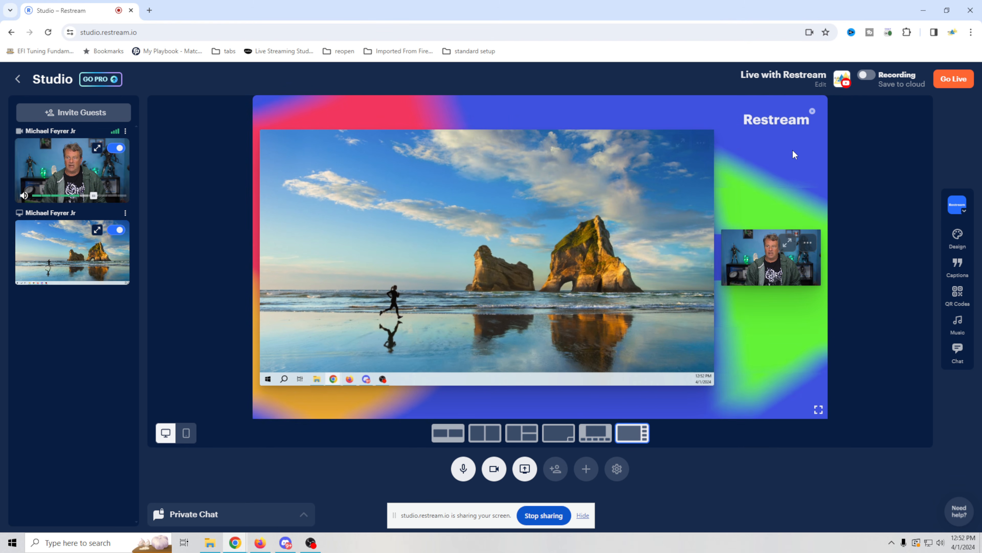
pyautogui.moveTo(764, 262); pyautogui.dragTo(584, 265)
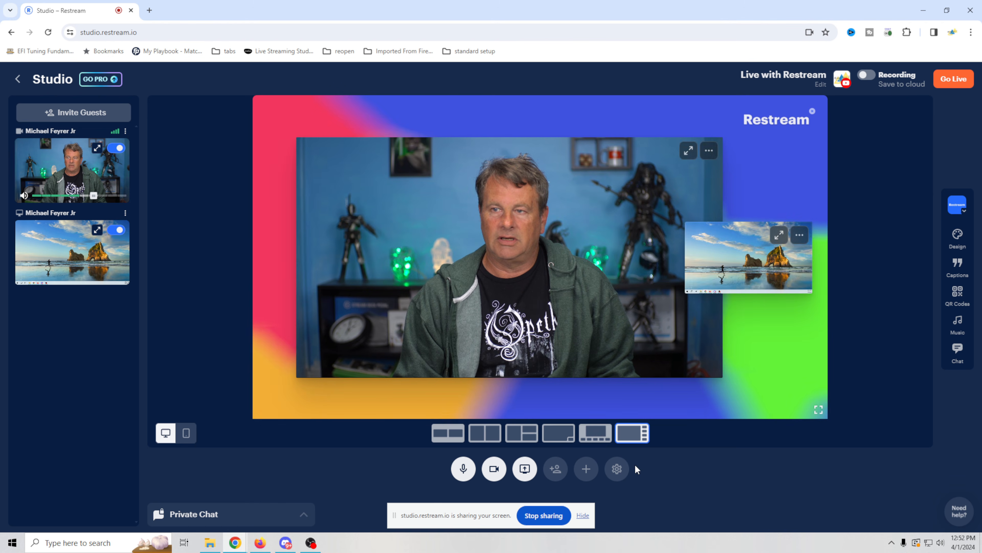
pyautogui.moveTo(770, 258); pyautogui.dragTo(550, 255)
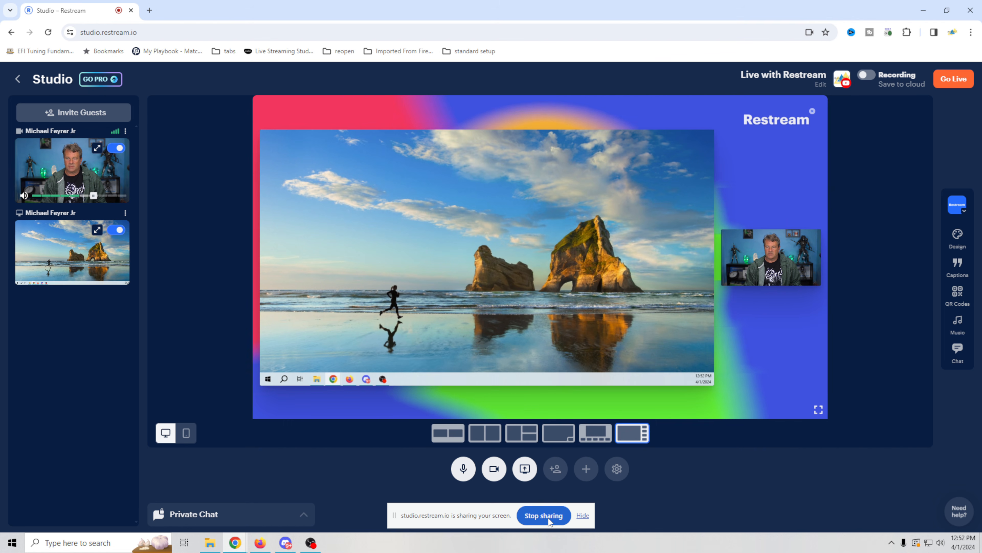
pyautogui.click(529, 517)
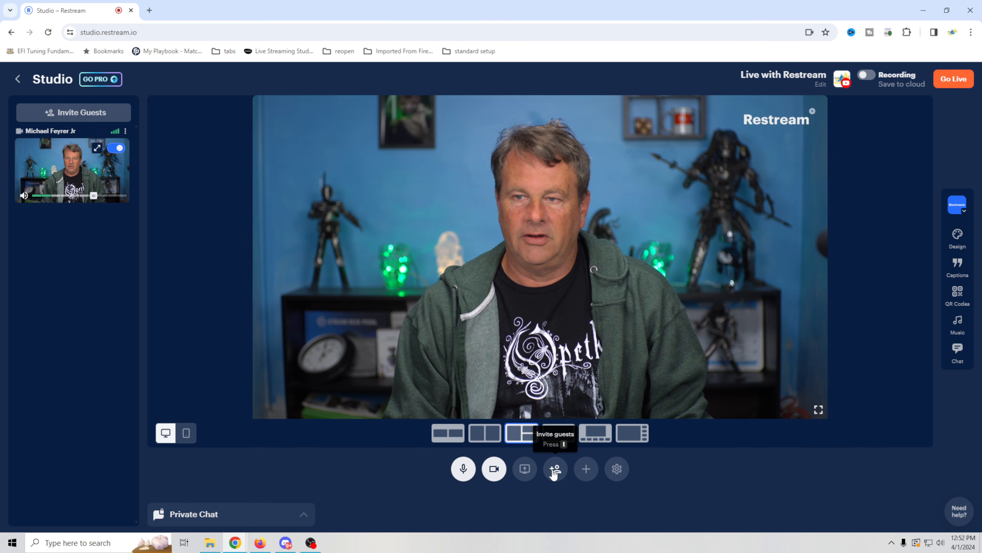
# Add the Insta360 Link as an extra camera with Full High Definition (1080p @ 30 fps) resolution
pyautogui.click(588, 468)
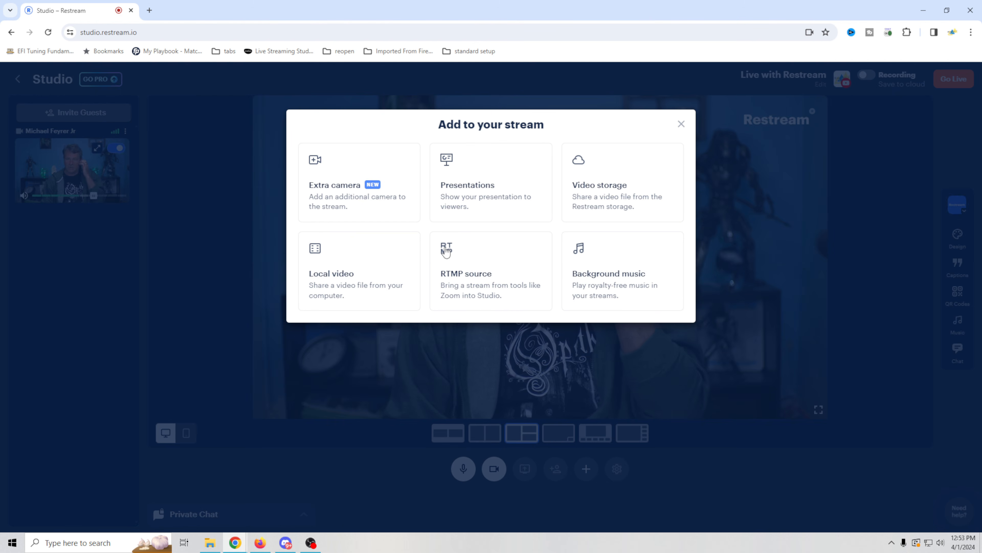
pyautogui.click(339, 202)
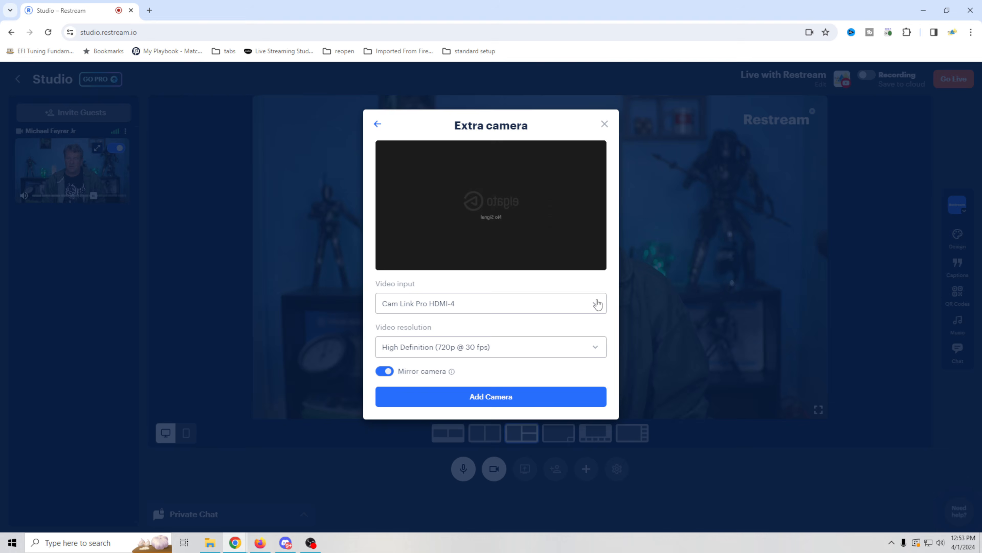
pyautogui.click(596, 303)
pyautogui.click(483, 383)
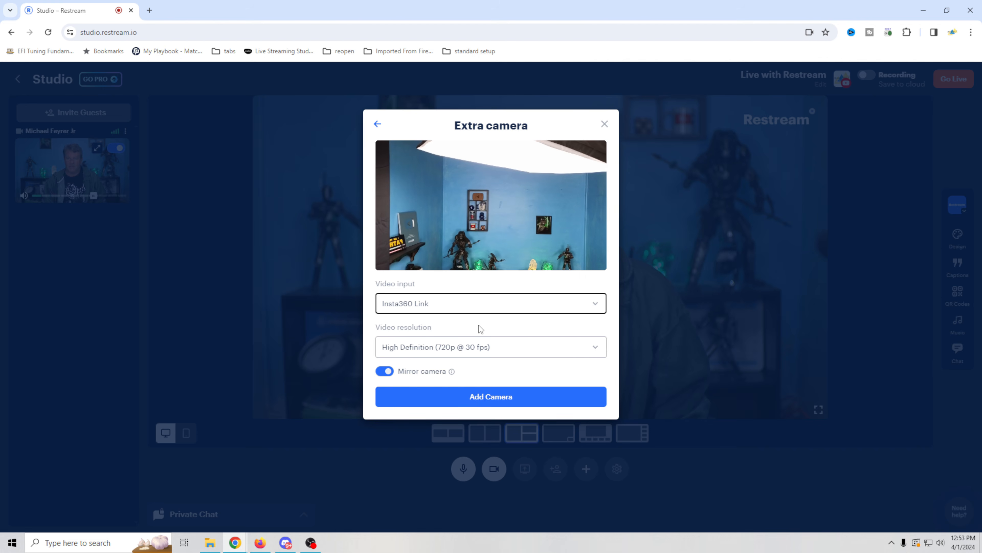
pyautogui.click(518, 347)
pyautogui.click(501, 362)
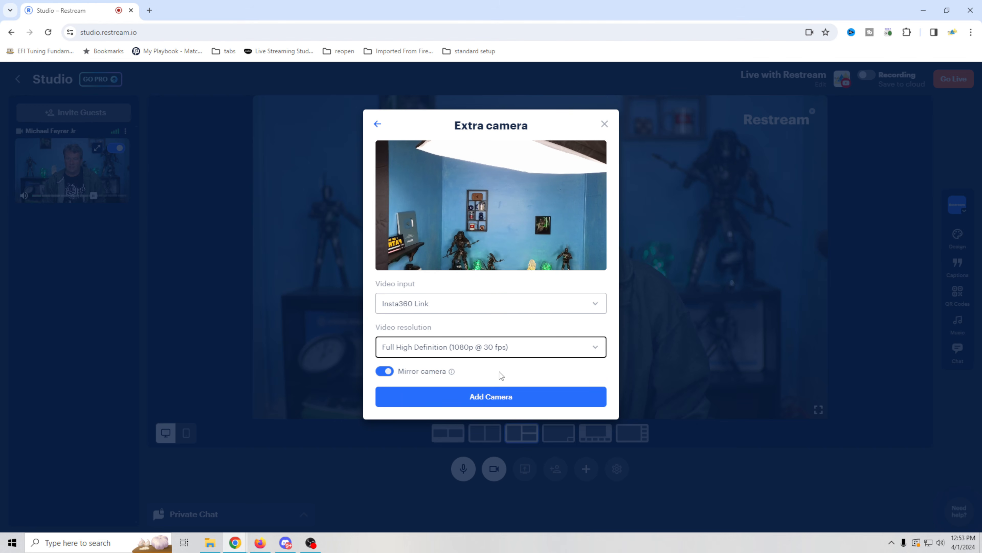
pyautogui.click(479, 398)
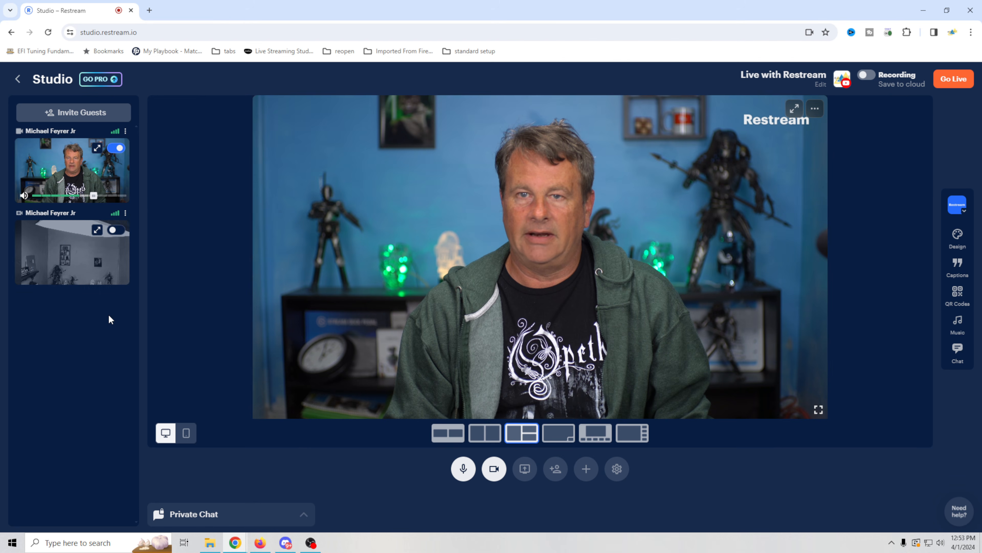
# Show the extra camera on the stage, try swapped positions and the side-by-side, Contain and Half Screen layouts, and take it off the stage
pyautogui.click(115, 230)
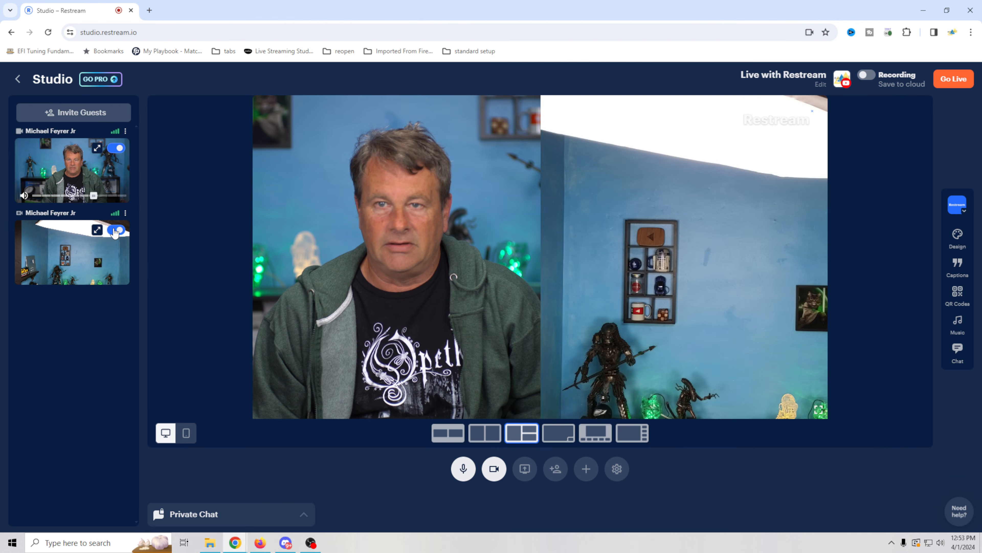
pyautogui.moveTo(432, 279); pyautogui.dragTo(353, 264)
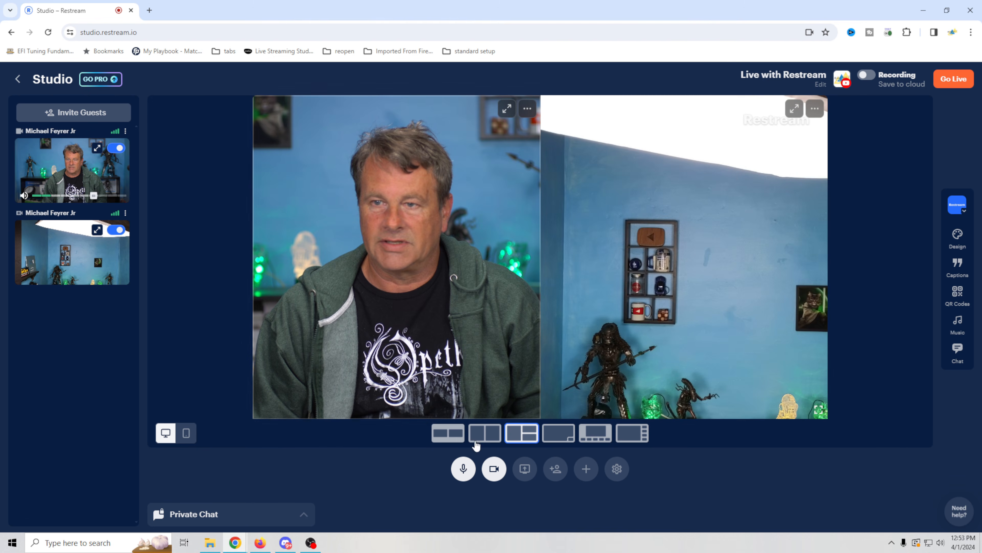
pyautogui.click(484, 438)
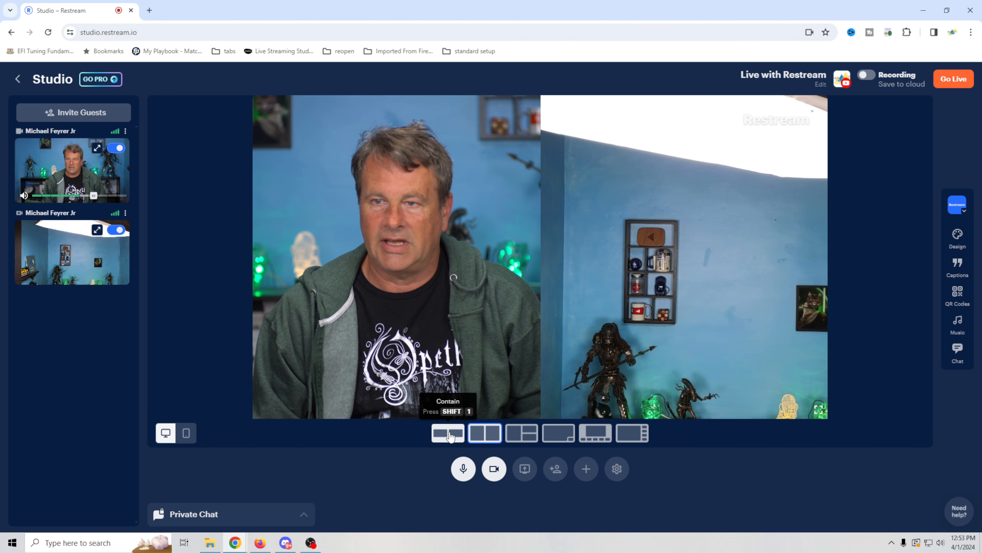
pyautogui.click(449, 434)
pyautogui.moveTo(503, 317); pyautogui.dragTo(336, 246)
pyautogui.click(514, 435)
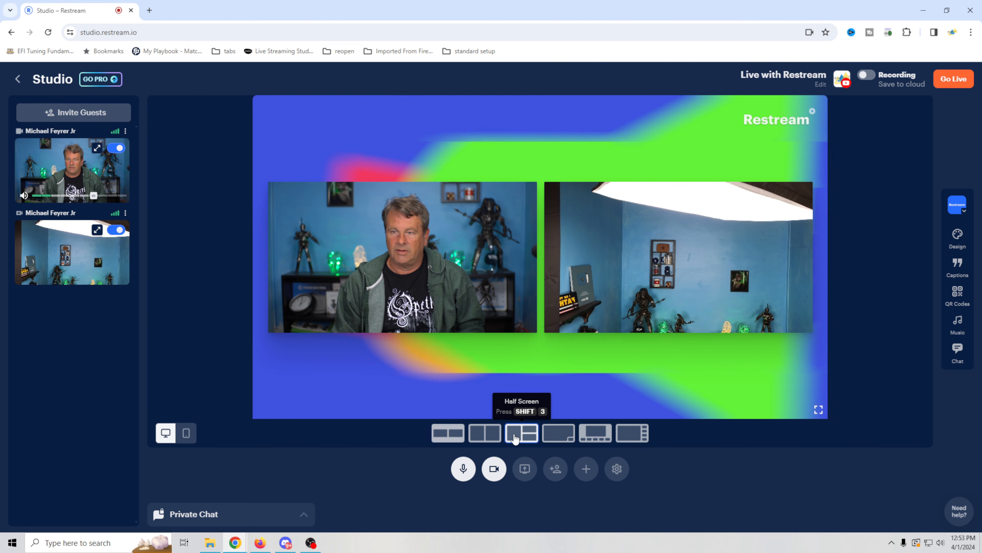
pyautogui.moveTo(635, 323); pyautogui.dragTo(357, 296)
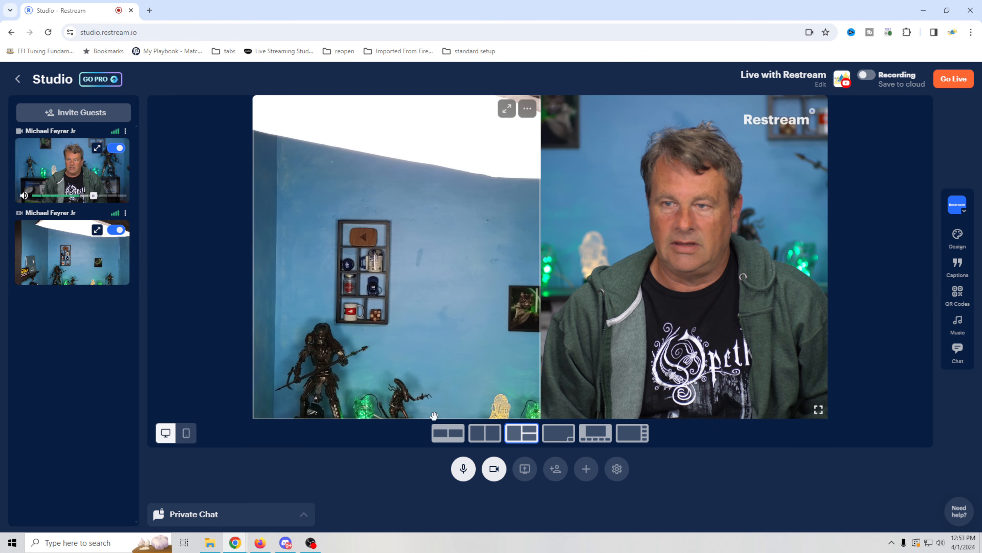
pyautogui.click(117, 231)
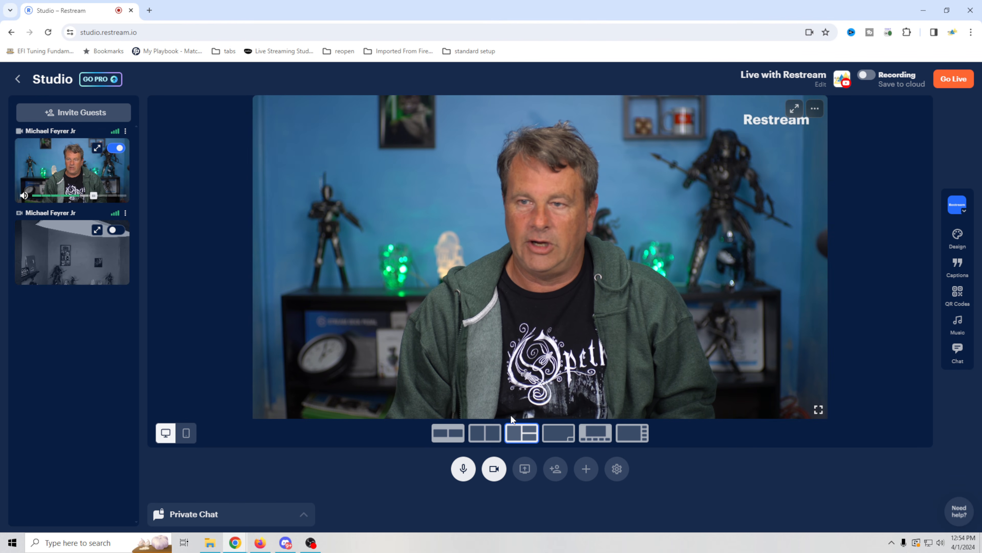
# Preview Snap Camera as the video input for another extra camera, and close the setup without adding it
pyautogui.click(586, 469)
pyautogui.click(373, 196)
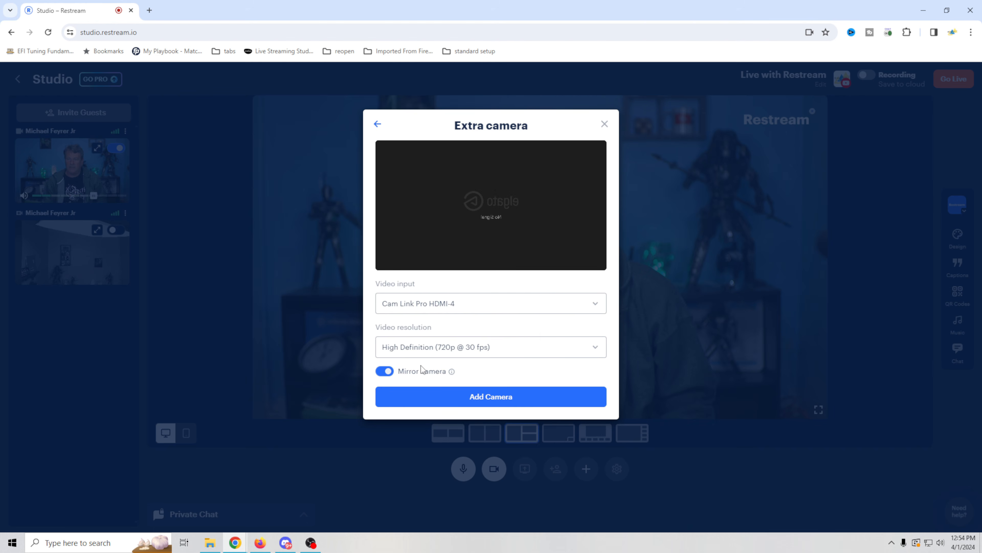
pyautogui.click(592, 305)
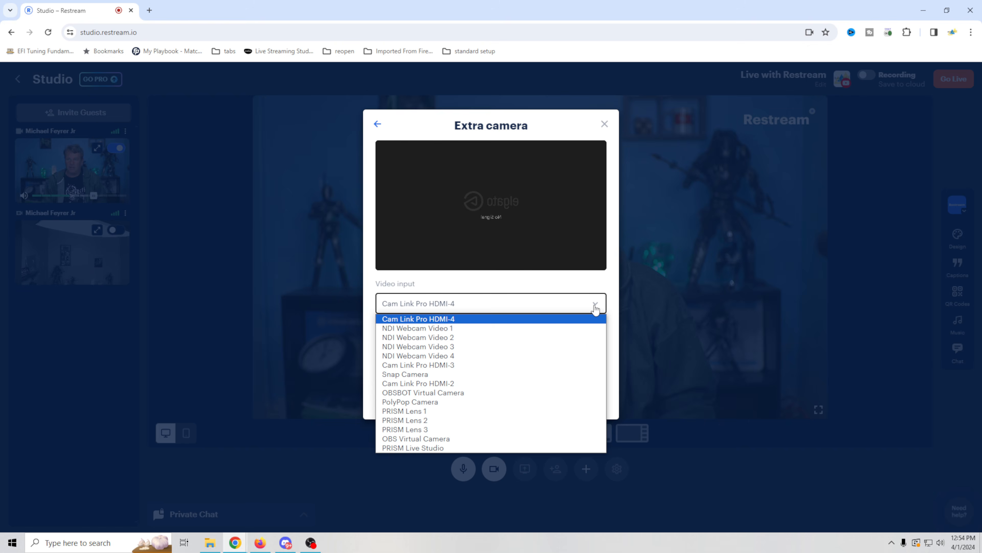
pyautogui.click(469, 374)
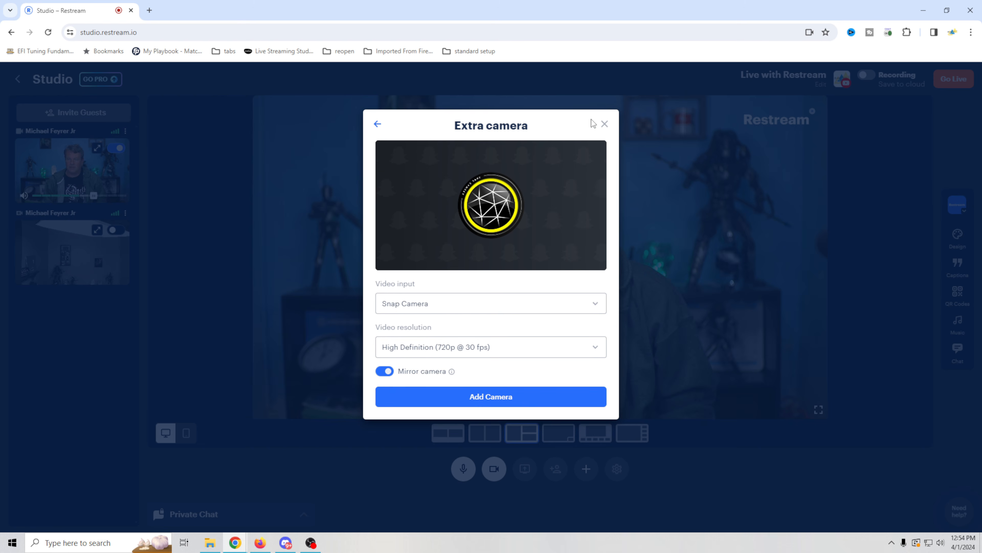
pyautogui.click(605, 125)
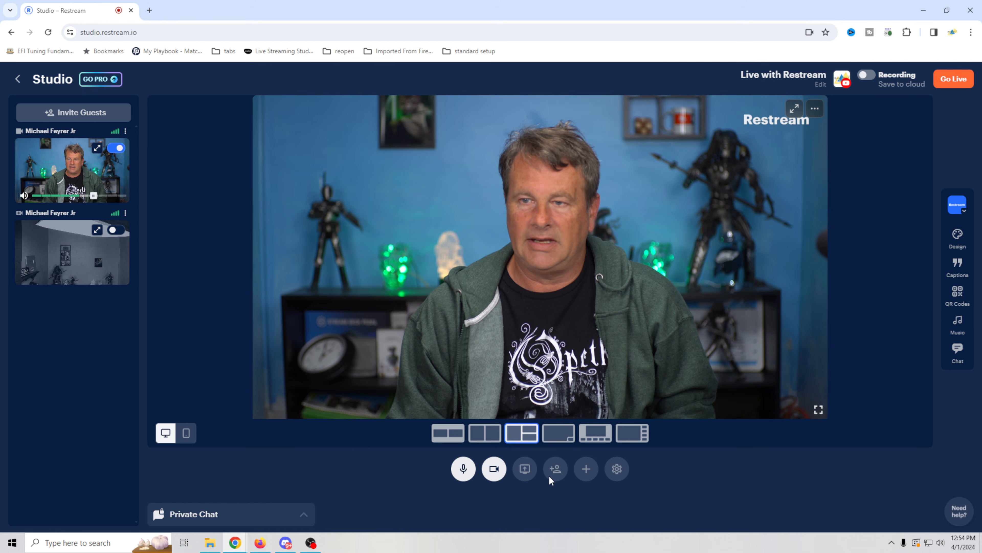
# Upload the video door stinger.mov to the Restream video storage
pyautogui.click(586, 468)
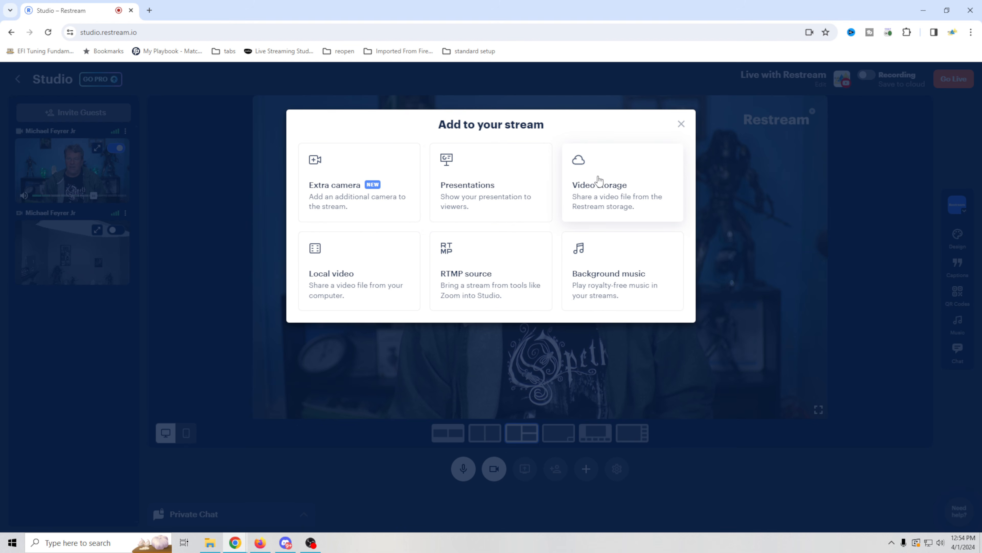
pyautogui.click(623, 197)
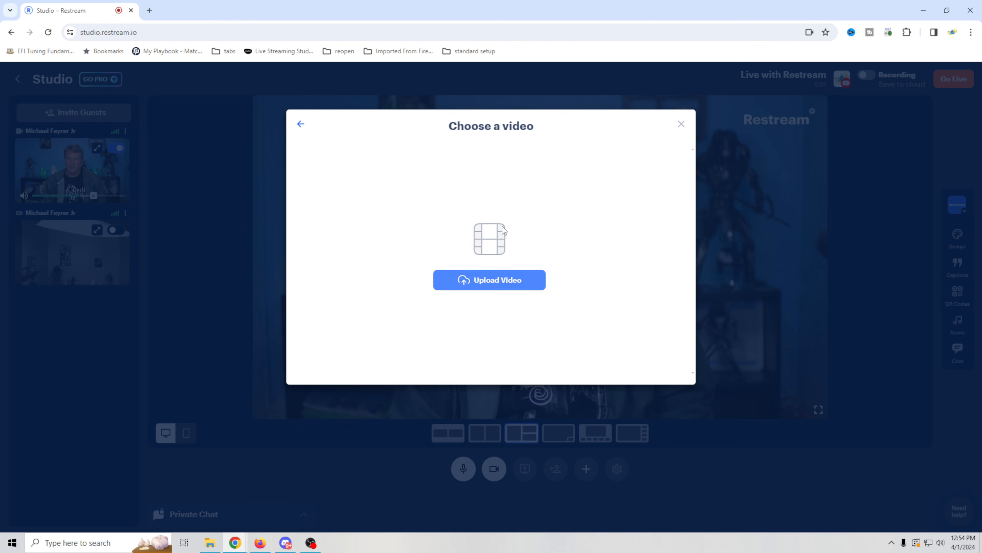
pyautogui.click(497, 281)
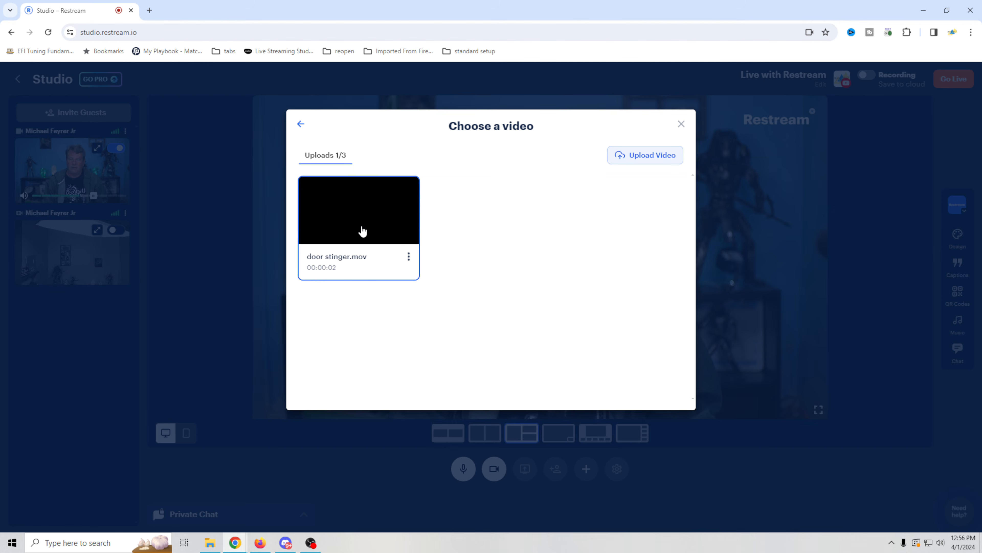
# Add door stinger.mov from the video storage as a source and play it on the stage, first with the main camera, then with the extra camera too
pyautogui.click(362, 231)
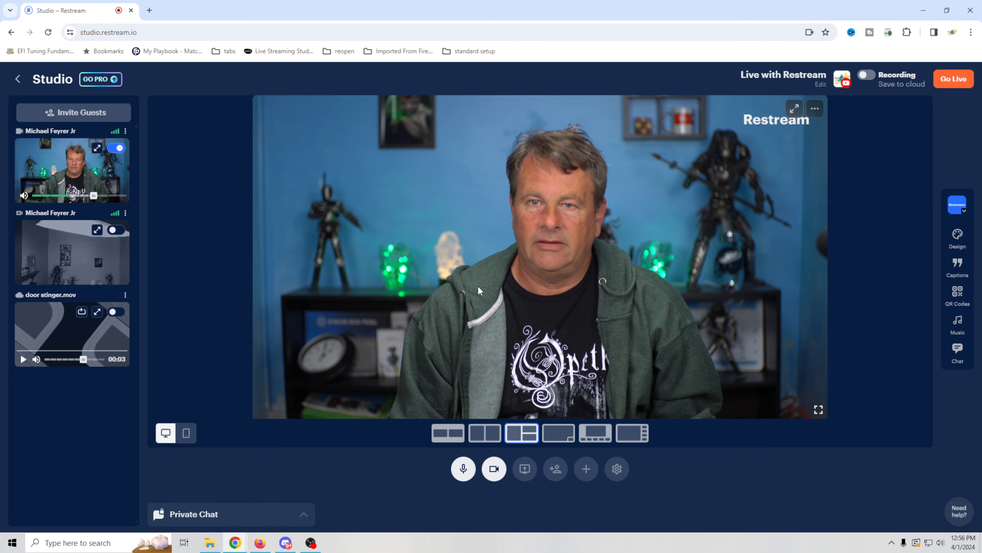
pyautogui.click(115, 312)
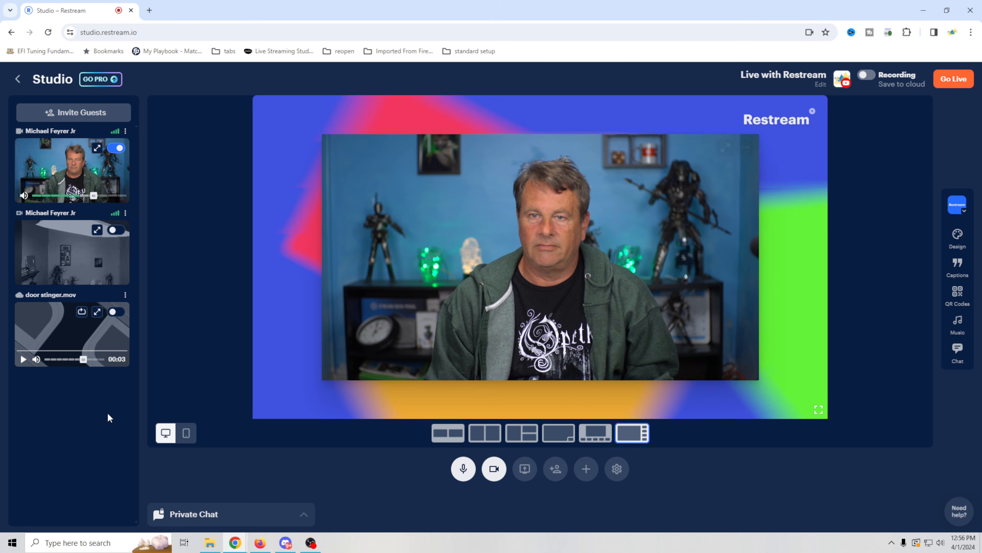
pyautogui.click(115, 230)
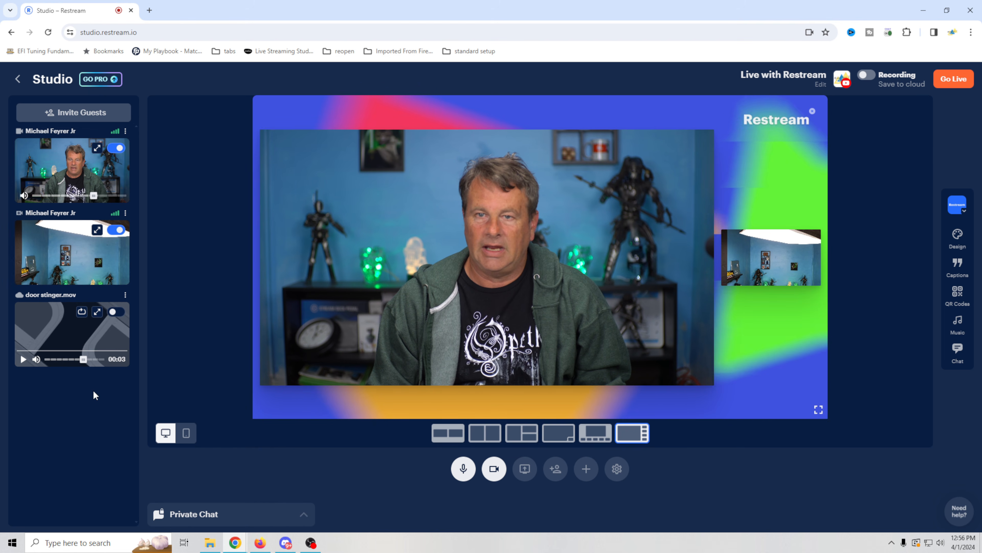
pyautogui.click(115, 311)
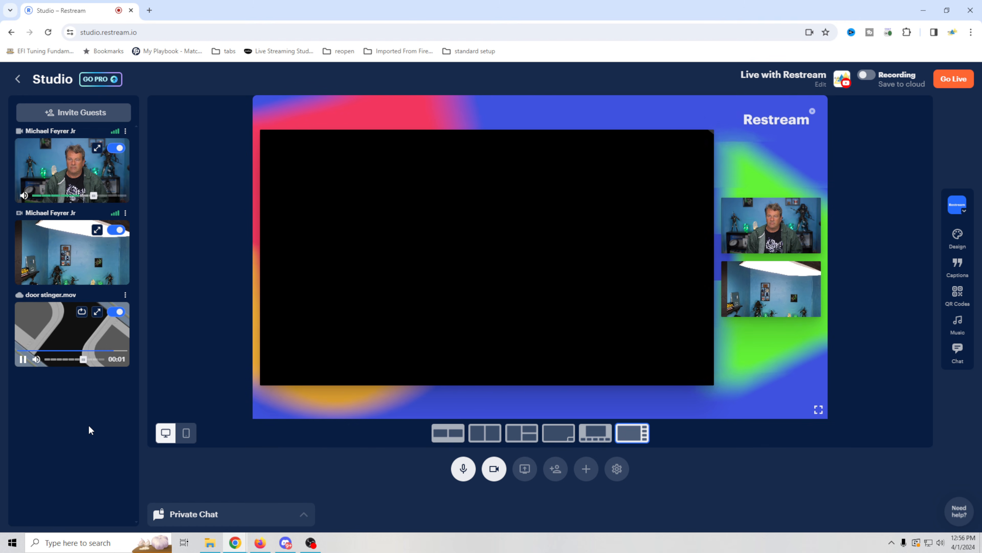
# Add the local video The Witcher 3 Wild Hunt - Official Gameplay (edit) from the WGOE folder as a source
pyautogui.click(586, 469)
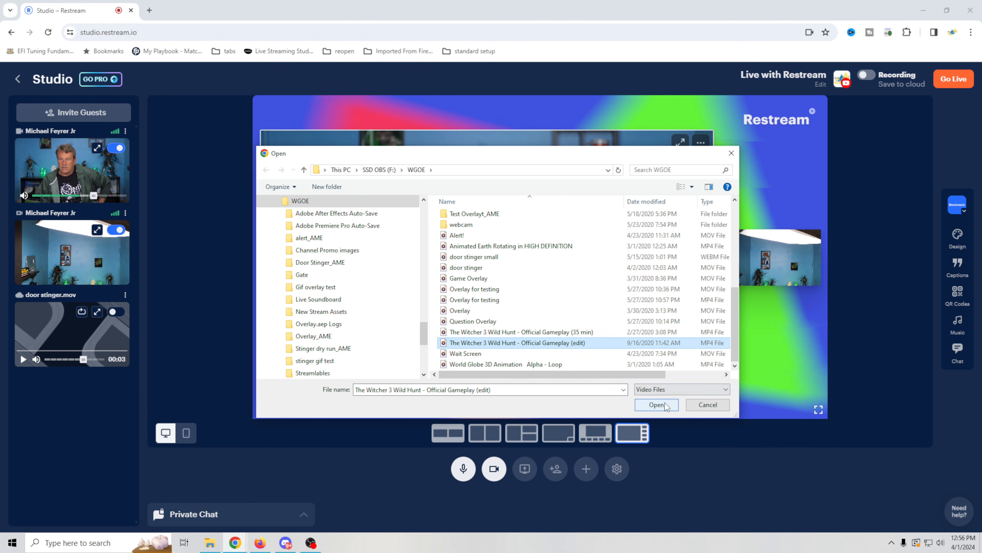
pyautogui.click(656, 404)
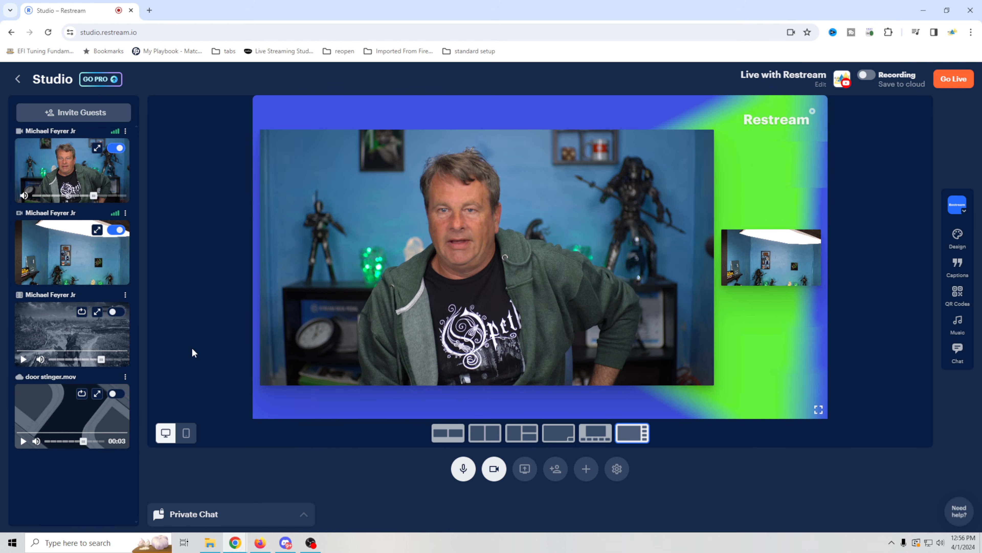
# Show the gameplay video in the stage's main position and play the door stinger over the scene
pyautogui.click(115, 312)
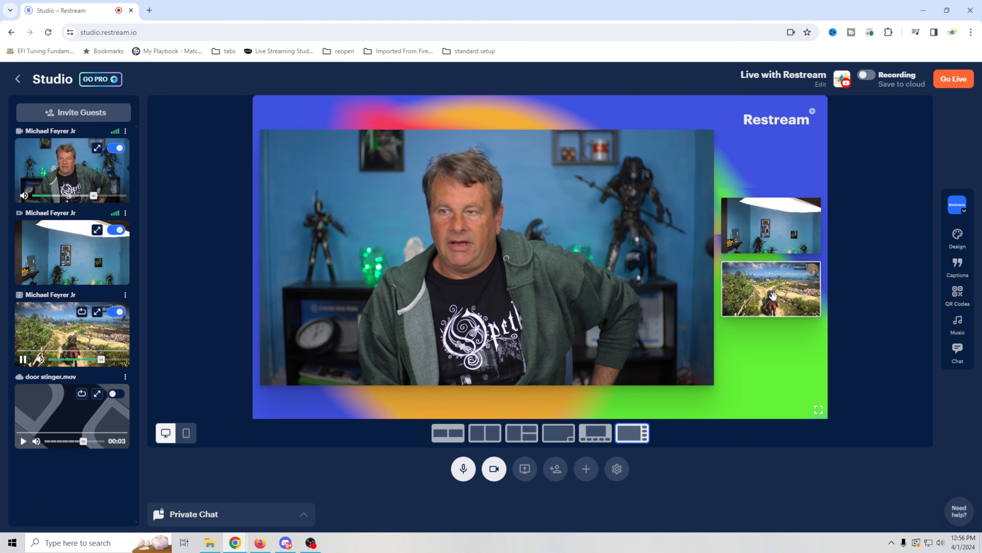
pyautogui.moveTo(772, 289); pyautogui.dragTo(488, 266)
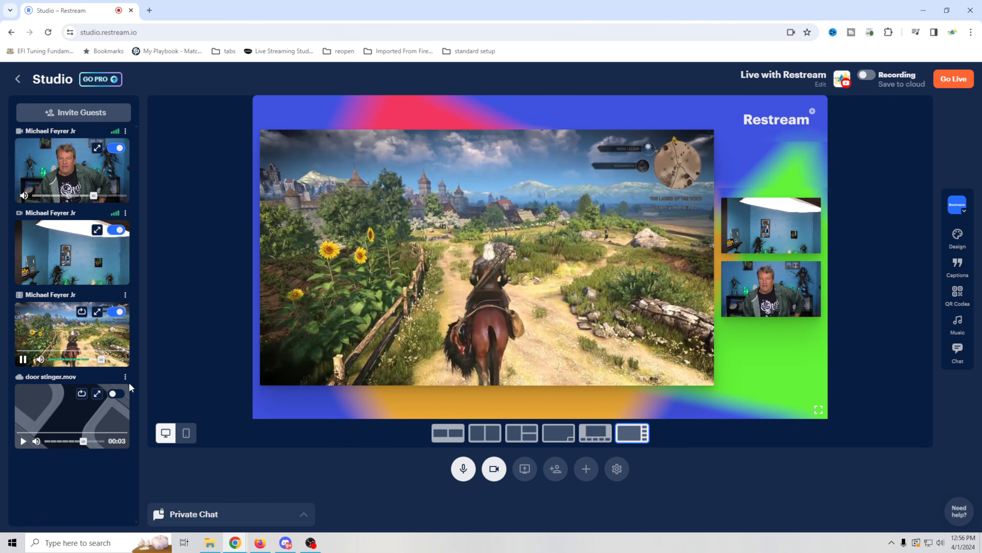
pyautogui.click(114, 394)
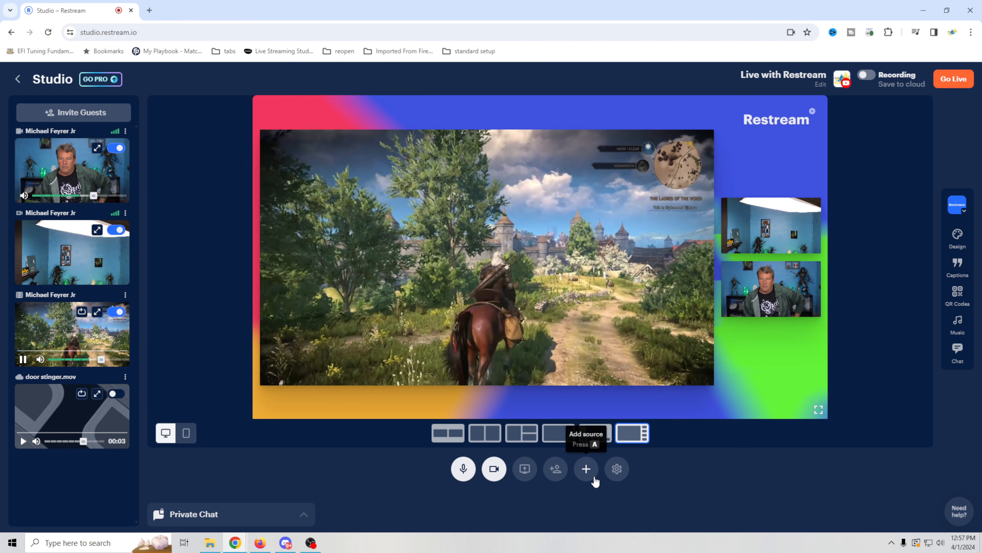
# Open the royalty-free background music library and look through its genres
pyautogui.click(587, 469)
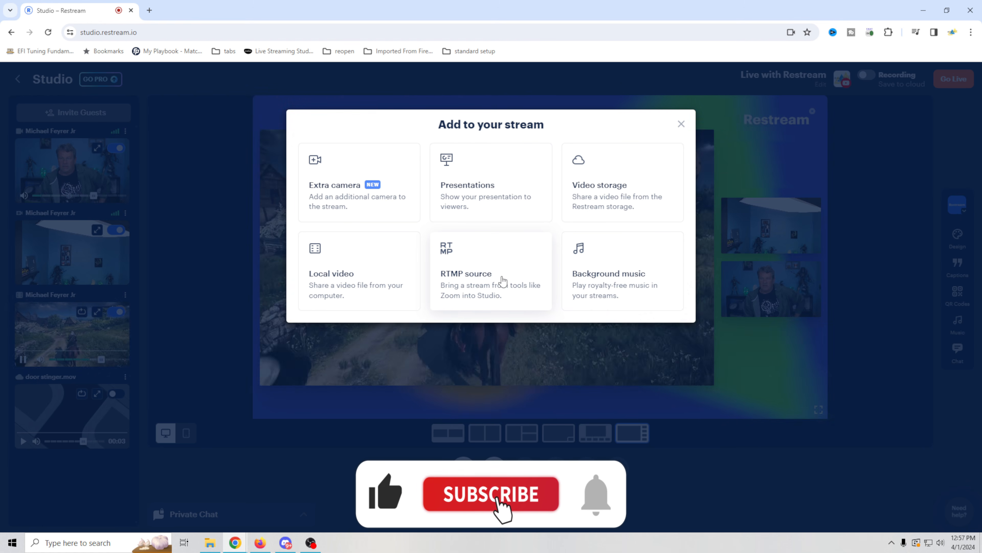
pyautogui.click(621, 282)
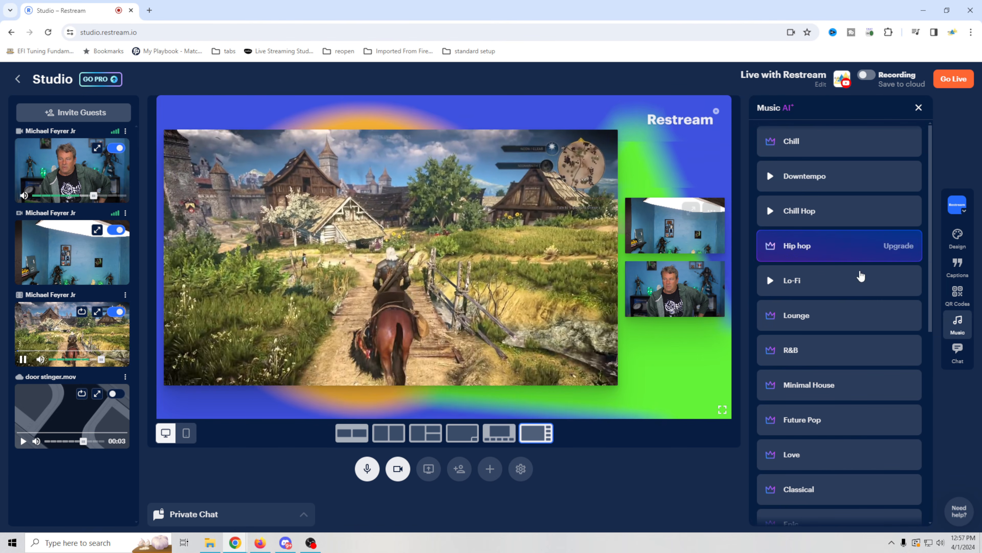
pyautogui.scroll(-10, 866, 309)
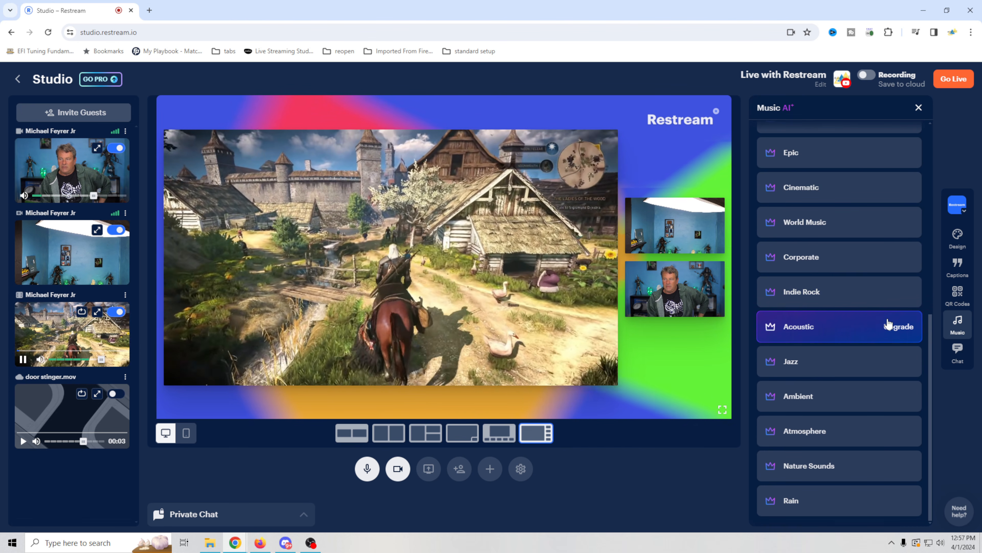
pyautogui.scroll(7, 891, 267)
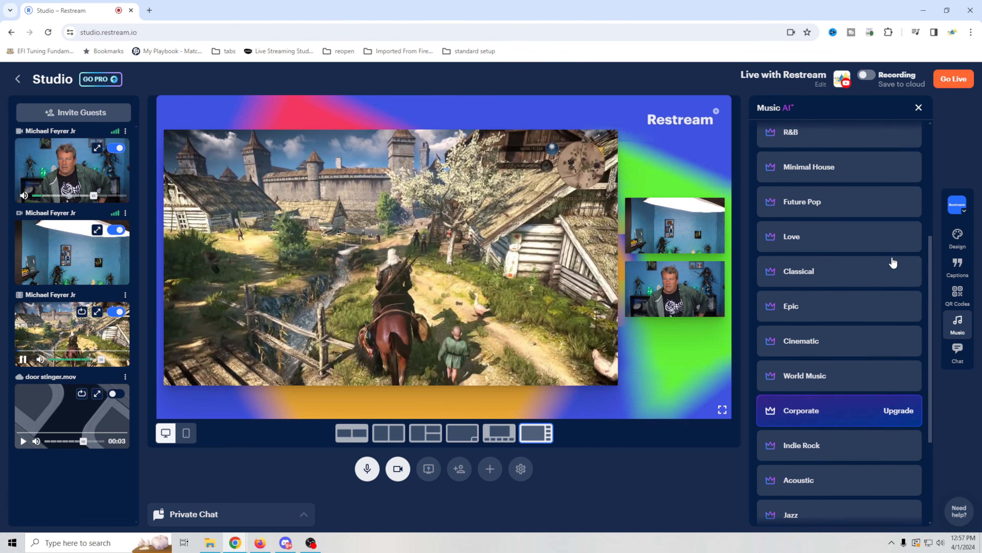
pyautogui.scroll(3, 890, 271)
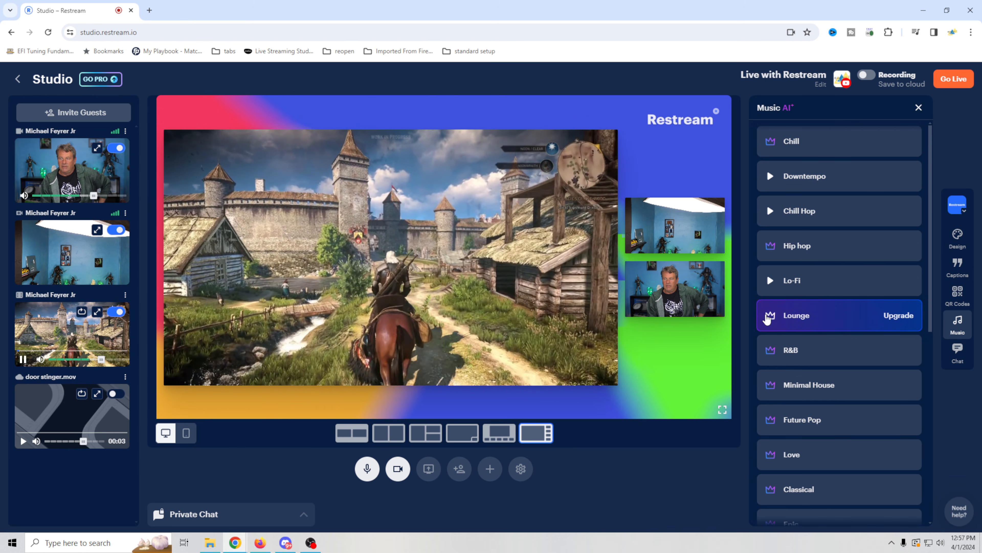
pyautogui.scroll(-1, 785, 447)
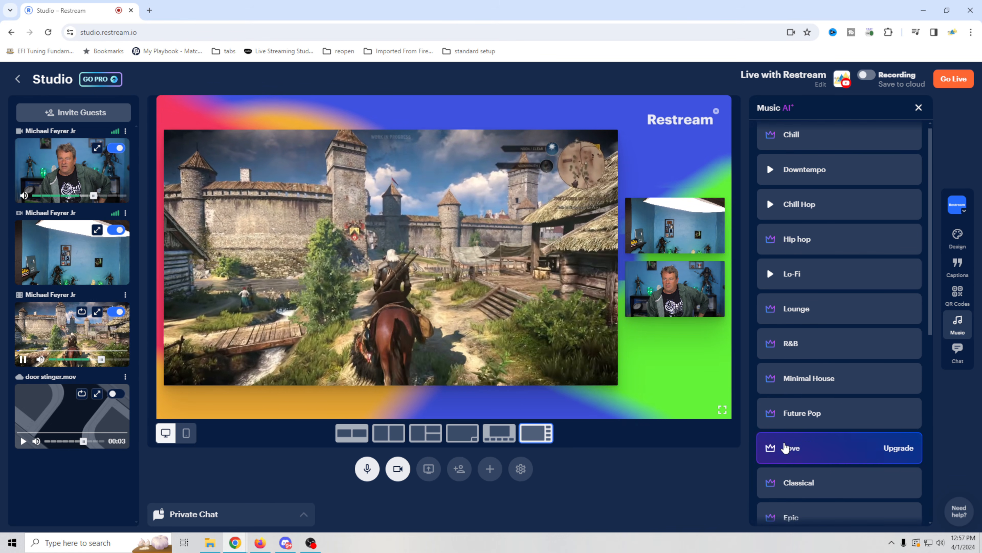
pyautogui.scroll(-9, 788, 445)
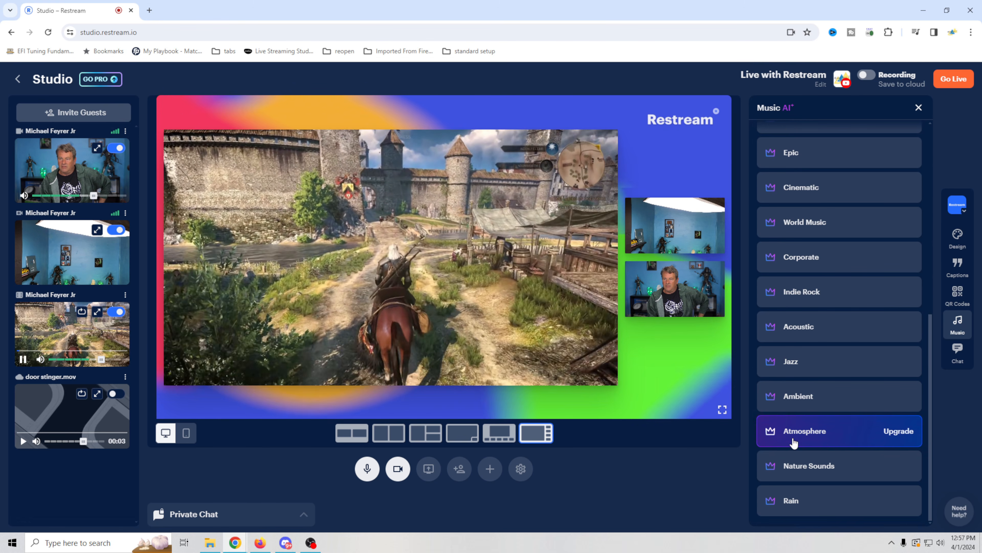
pyautogui.scroll(10, 793, 442)
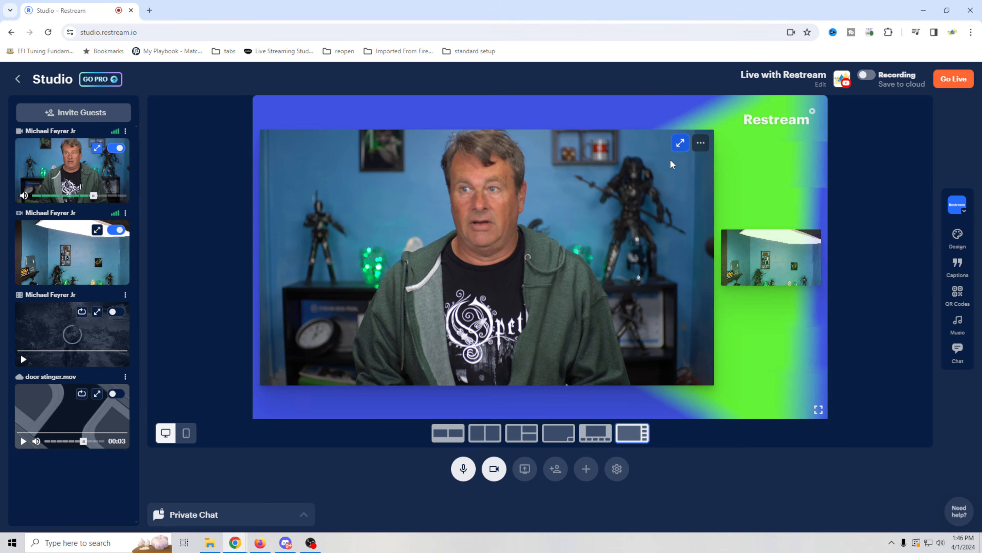
# Maximize the main camera on the stage and restore the two-camera layout
pyautogui.click(681, 144)
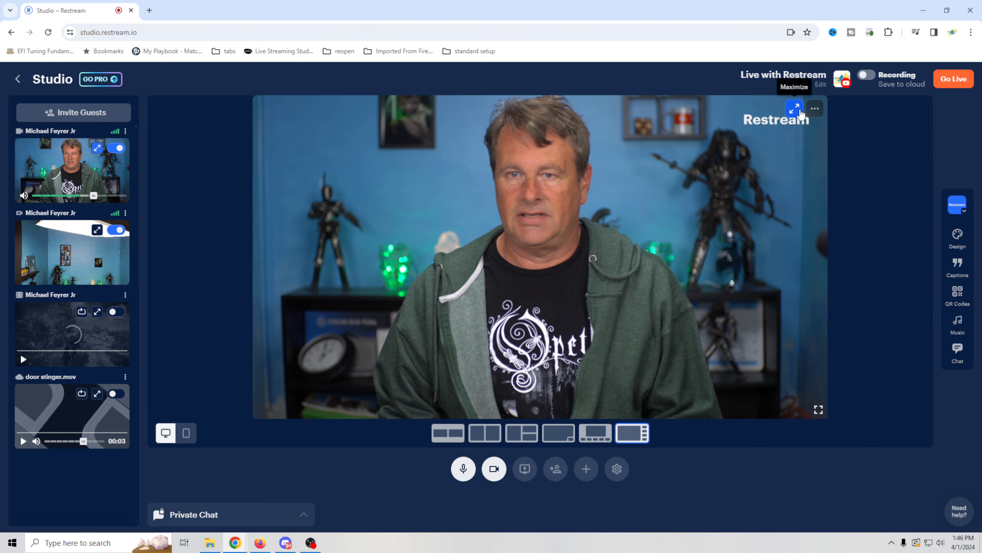
pyautogui.click(788, 116)
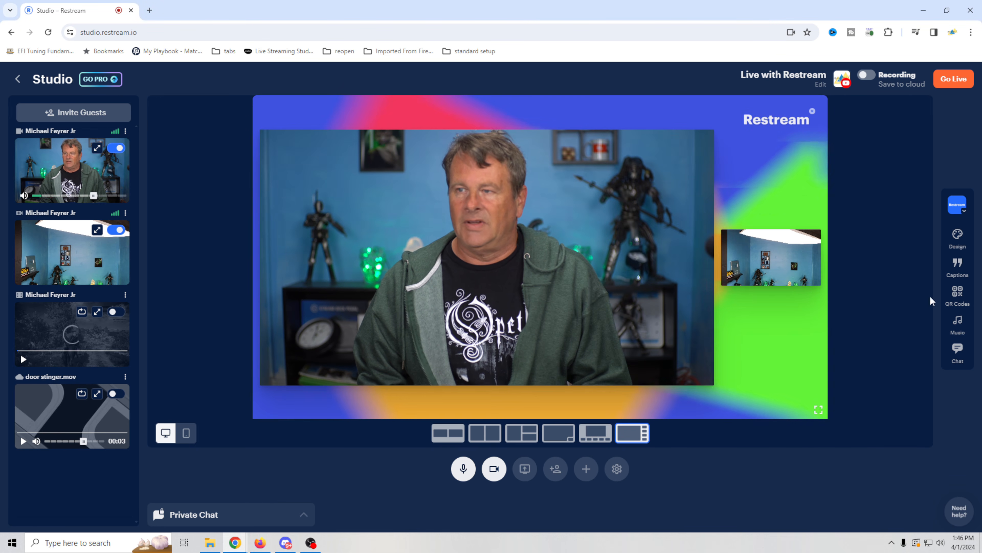
# Open the design settings after checking the brand choices, and try to switch the stream logo to the triangles logo
pyautogui.click(961, 214)
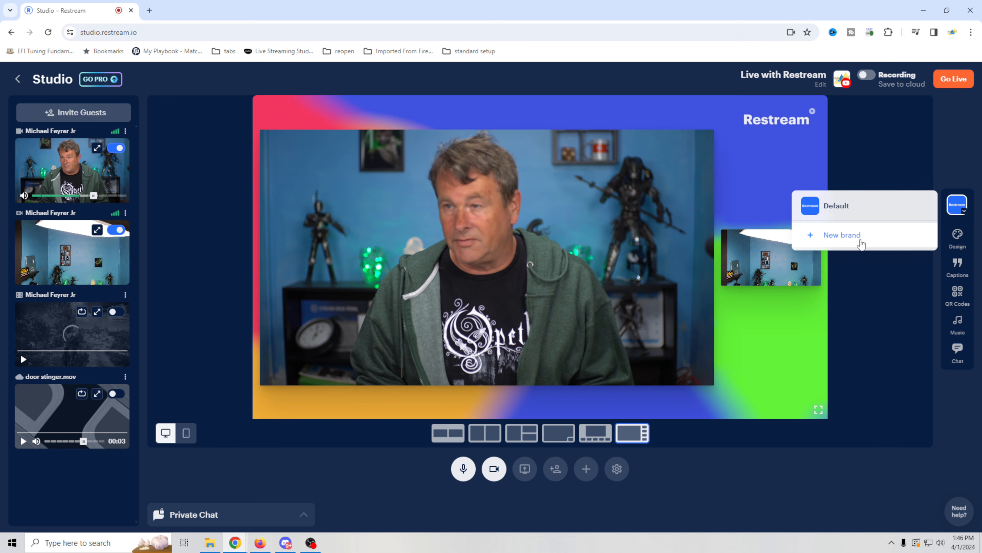
pyautogui.click(957, 237)
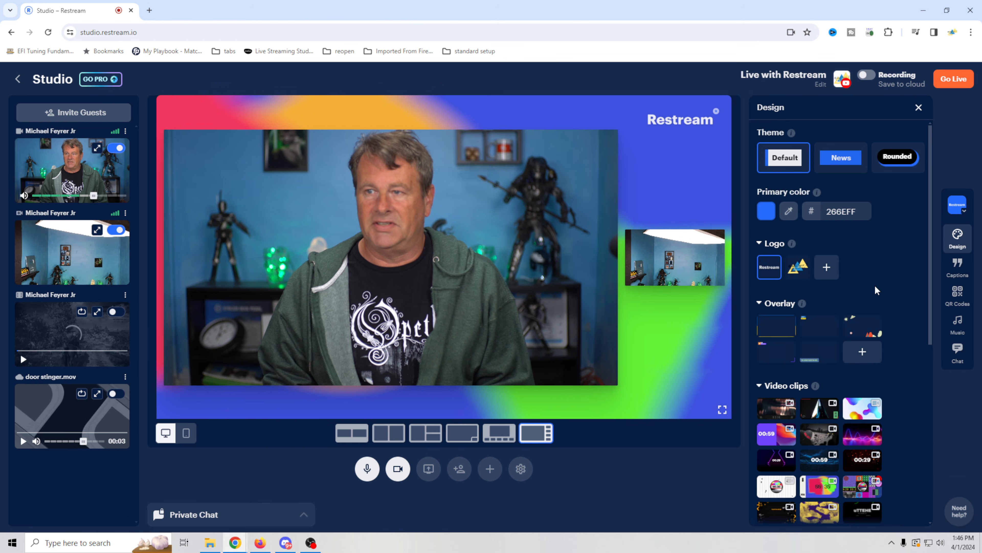
pyautogui.moveTo(799, 271)
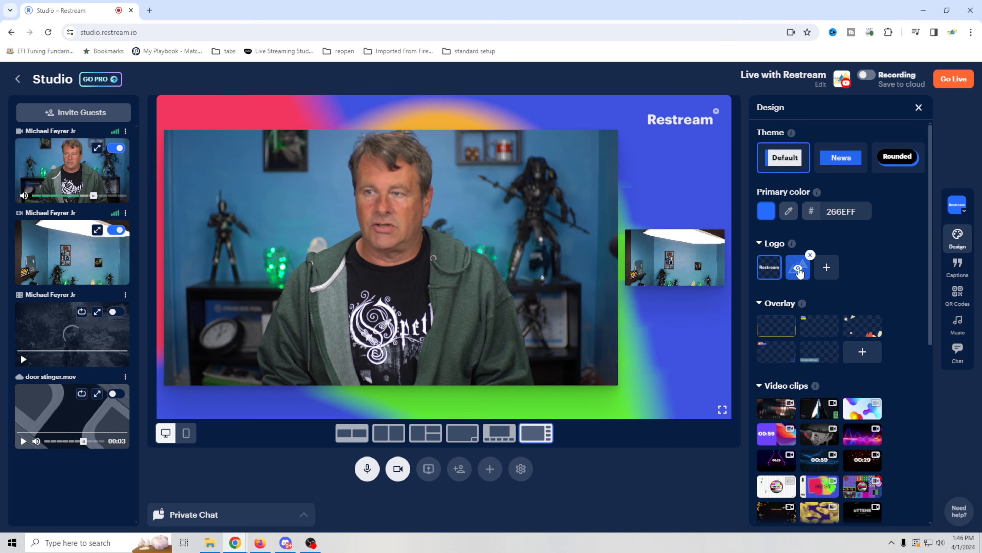
pyautogui.click(798, 271)
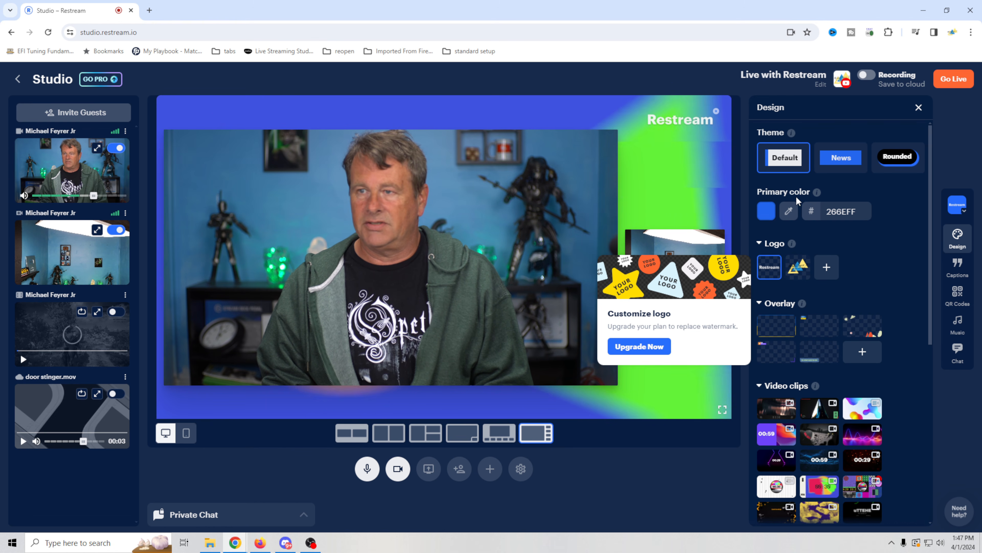
# Try the News theme and set the theme back to Default
pyautogui.click(837, 159)
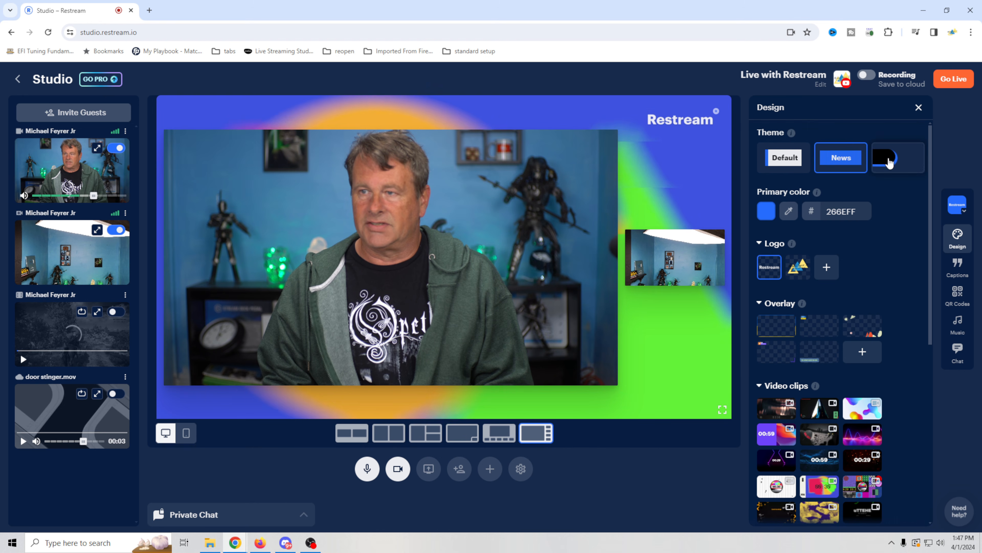
pyautogui.click(802, 165)
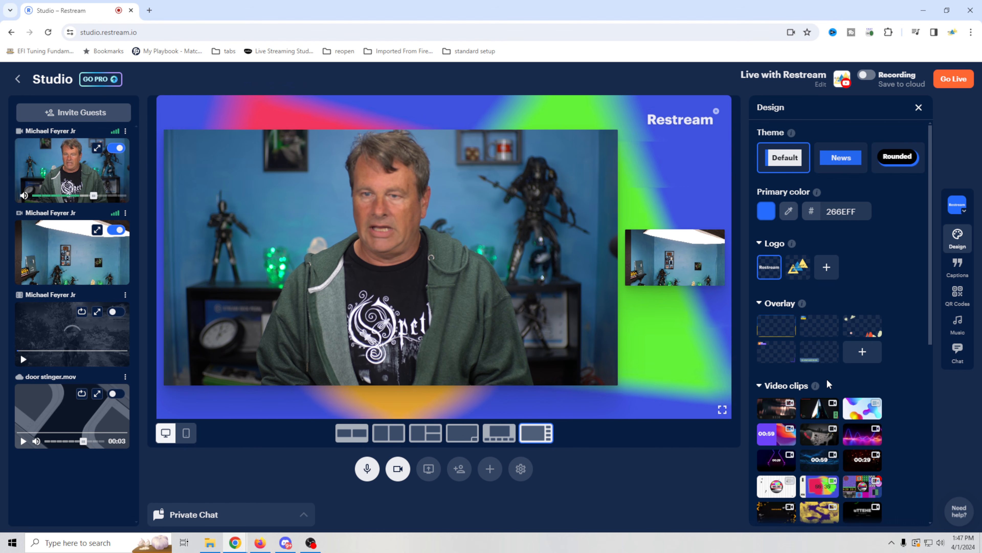
pyautogui.scroll(-1, 849, 373)
pyautogui.scroll(1, 861, 373)
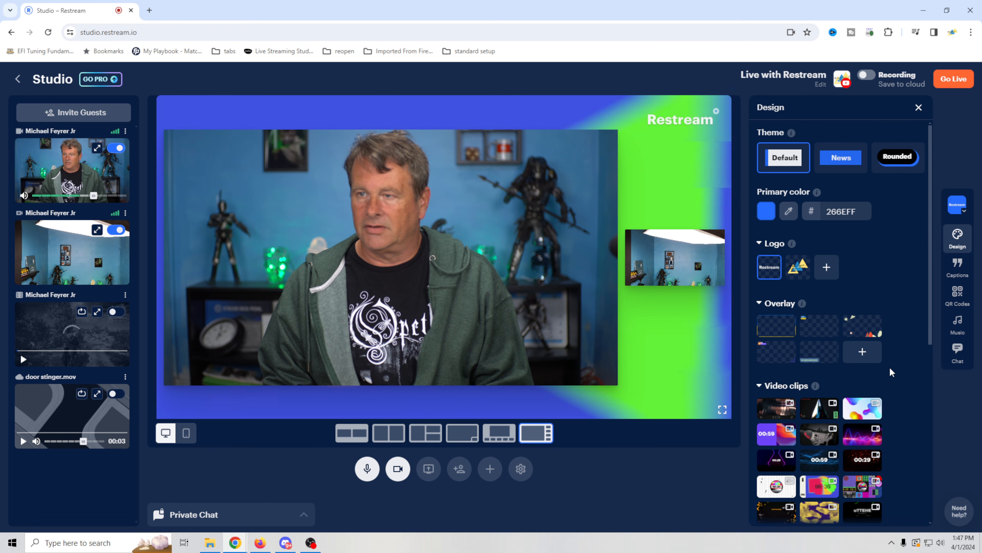
# Preview the #StandWithUkraine, cartoon shapes and Restream LIVE overlays, and apply the blue and yellow frame overlay
pyautogui.moveTo(778, 327)
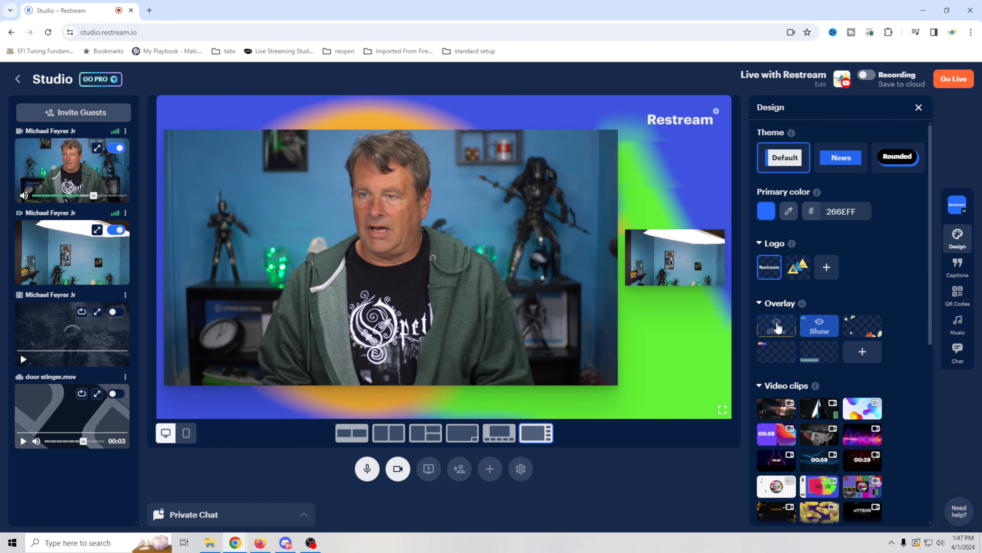
pyautogui.click(812, 328)
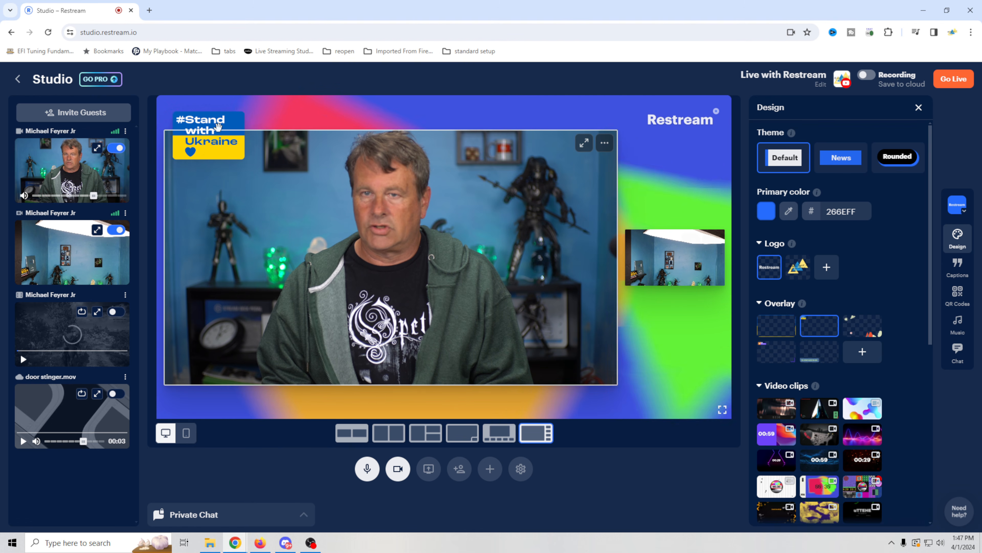
pyautogui.click(862, 329)
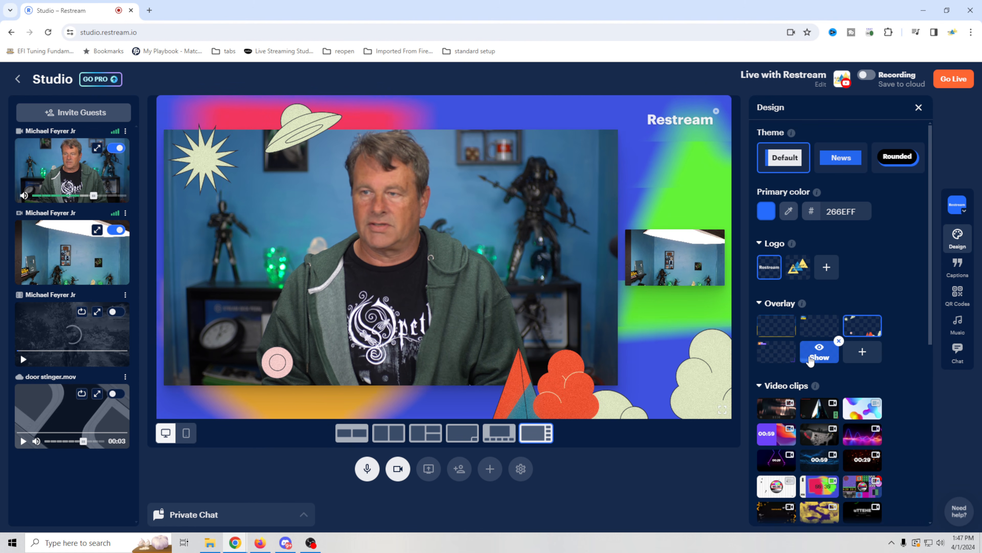
pyautogui.click(770, 354)
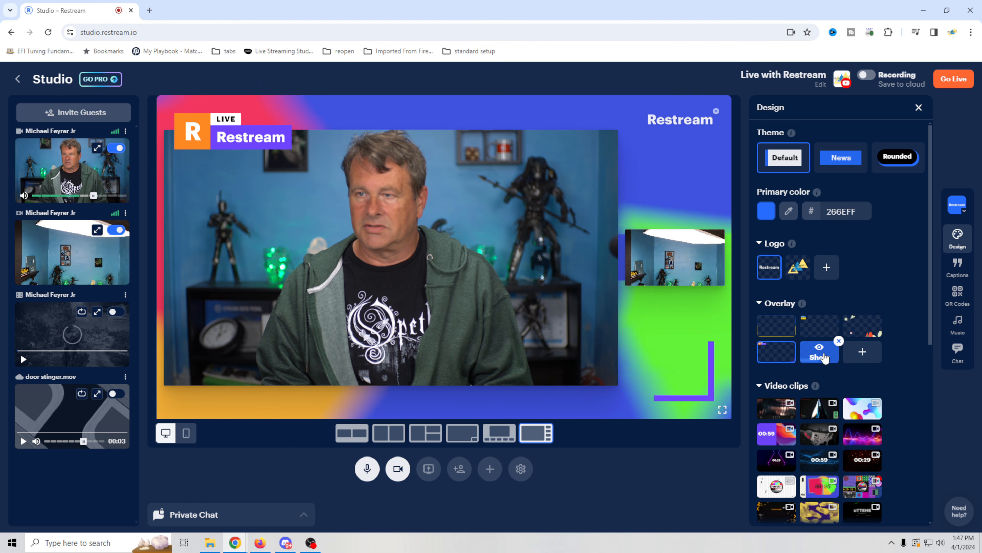
pyautogui.click(792, 325)
# Play the blue particle one-minute countdown video clip on the stage and hide it again
pyautogui.scroll(-2, 857, 338)
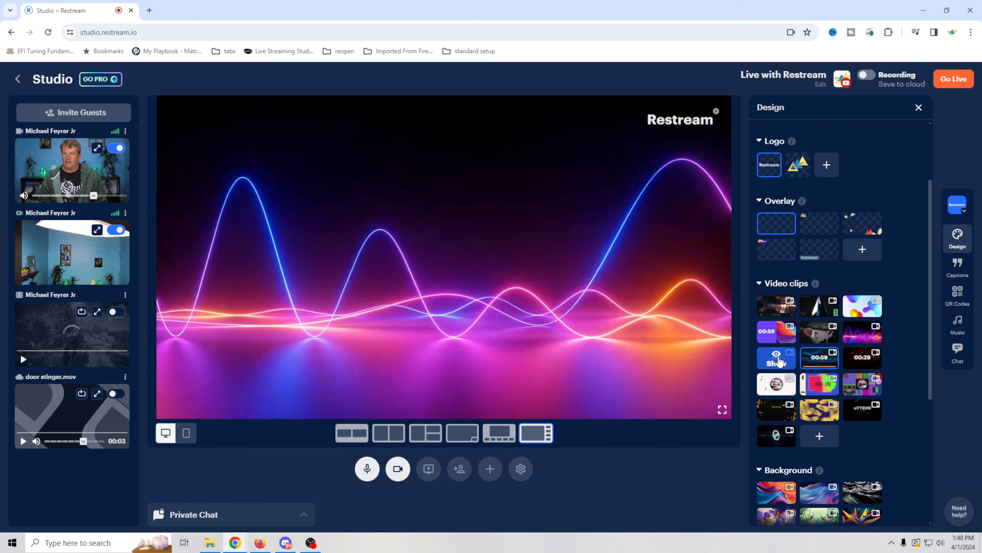
pyautogui.click(819, 357)
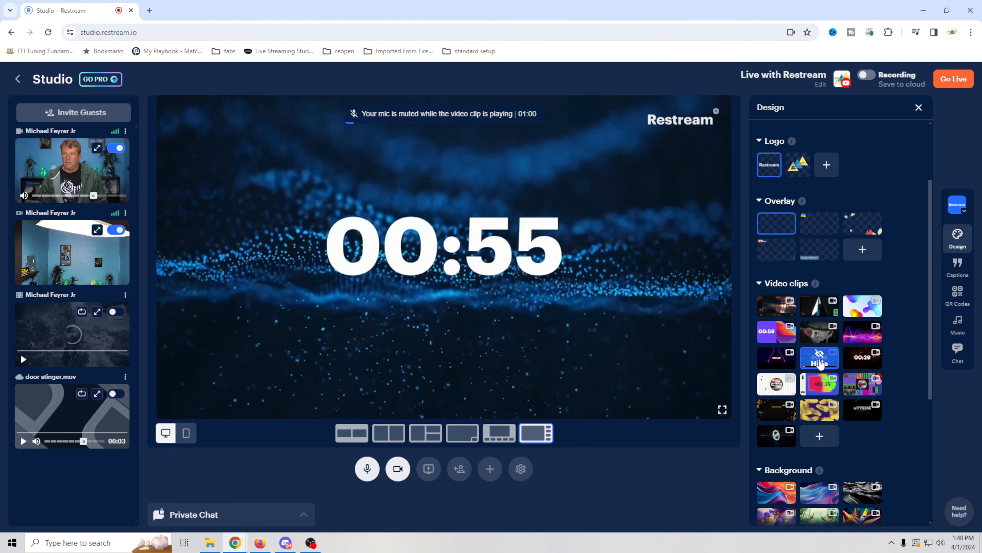
pyautogui.click(828, 359)
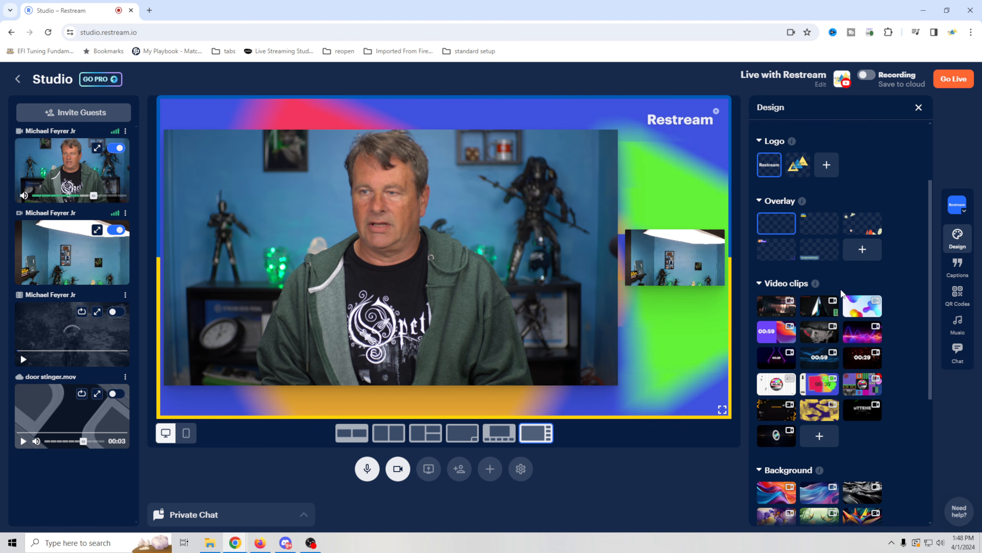
# Apply the green leafy video background and take the extra camera off the stage
pyautogui.scroll(-4, 832, 321)
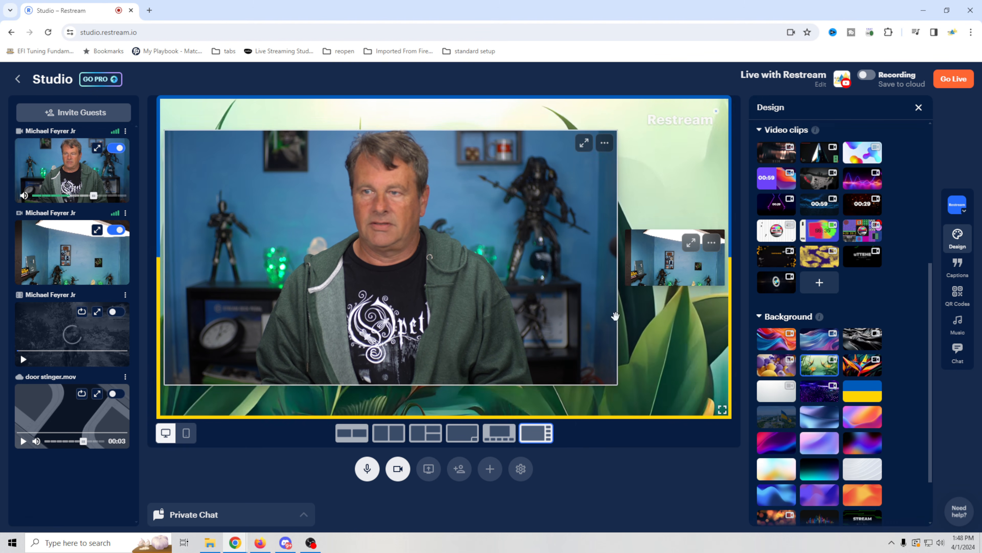
pyautogui.click(115, 229)
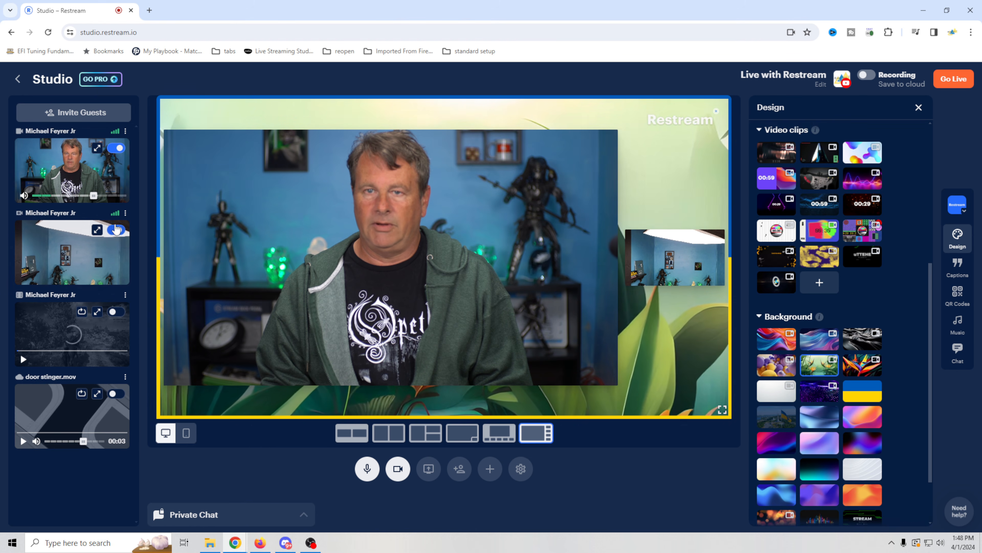
# View the background without the main camera, restore the camera, and check the option for adding a custom background
pyautogui.click(116, 149)
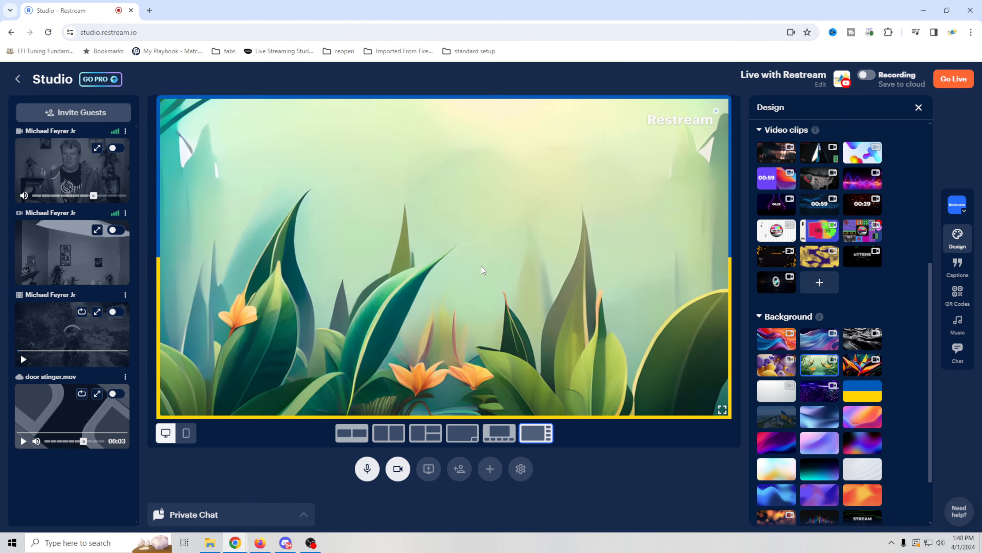
pyautogui.click(116, 149)
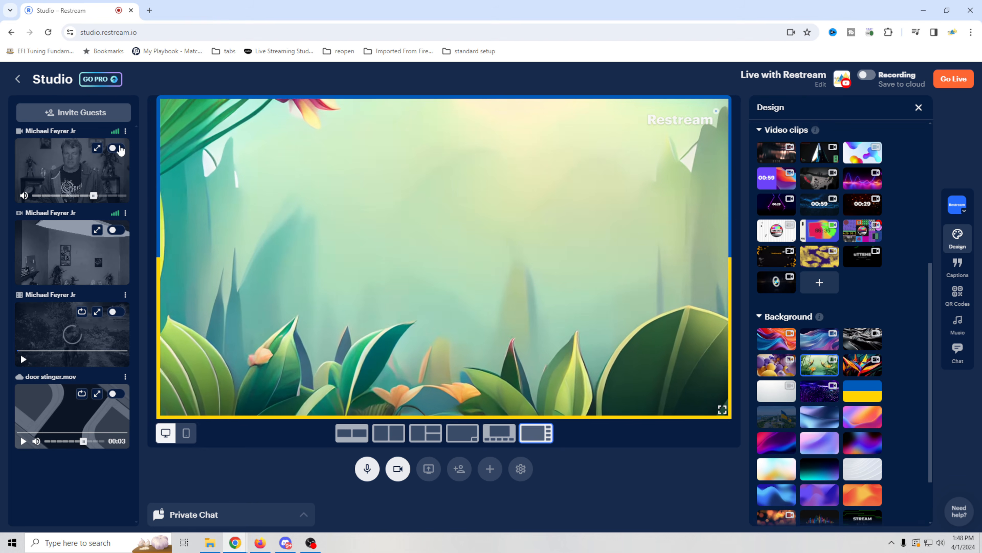
pyautogui.scroll(-2, 812, 387)
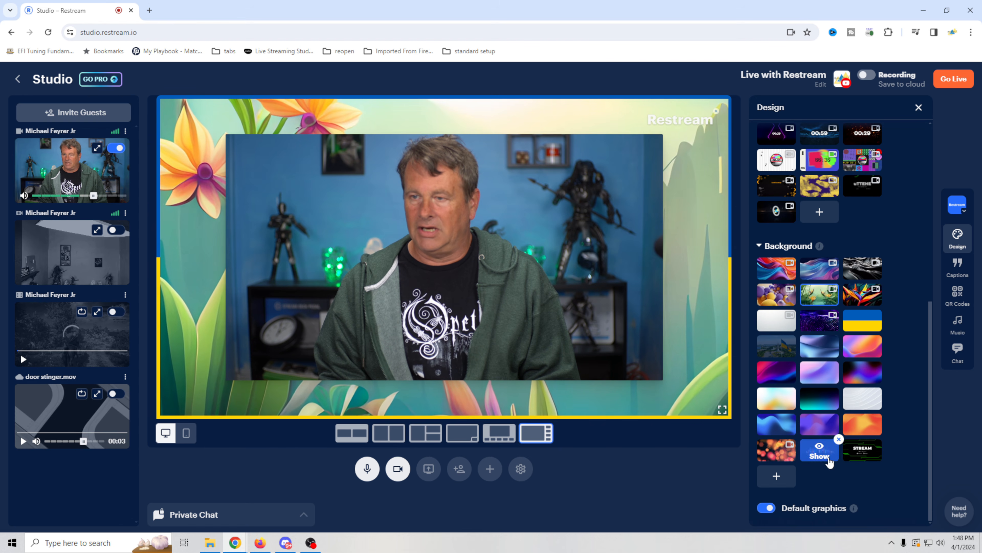
pyautogui.click(775, 456)
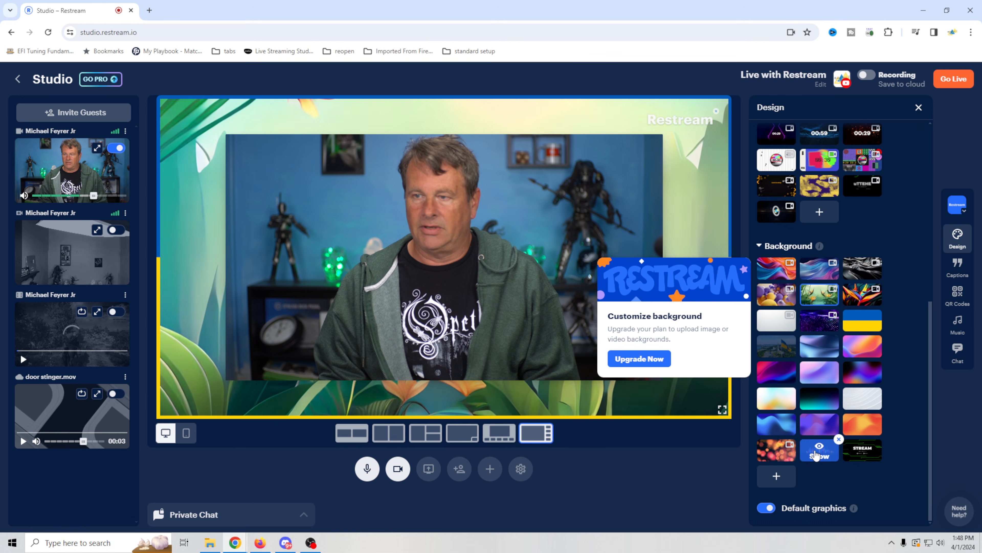
# Show the lower third "Restream allows you to stream live to 30+ social platforms at once." and display its ticker briefly
pyautogui.click(958, 276)
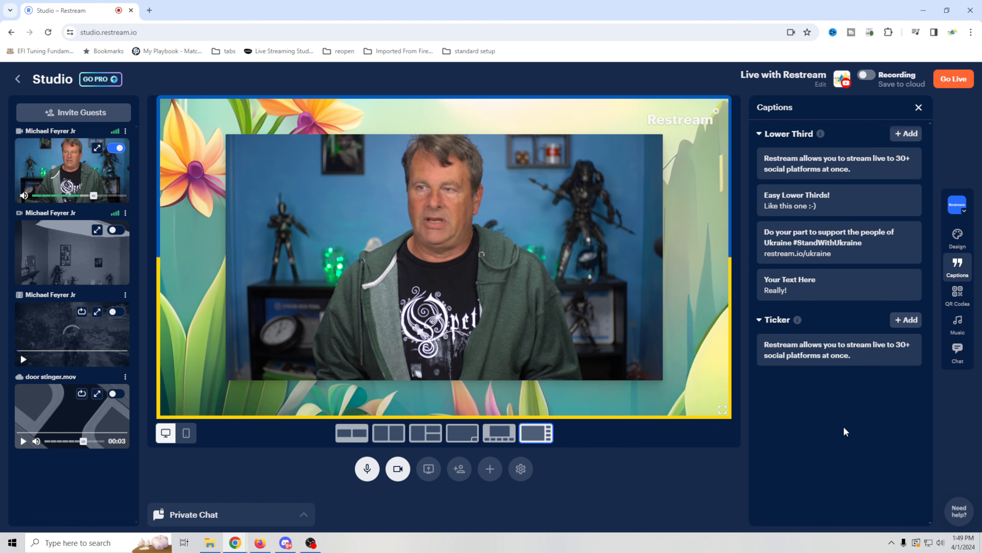
pyautogui.moveTo(767, 181)
pyautogui.click(802, 171)
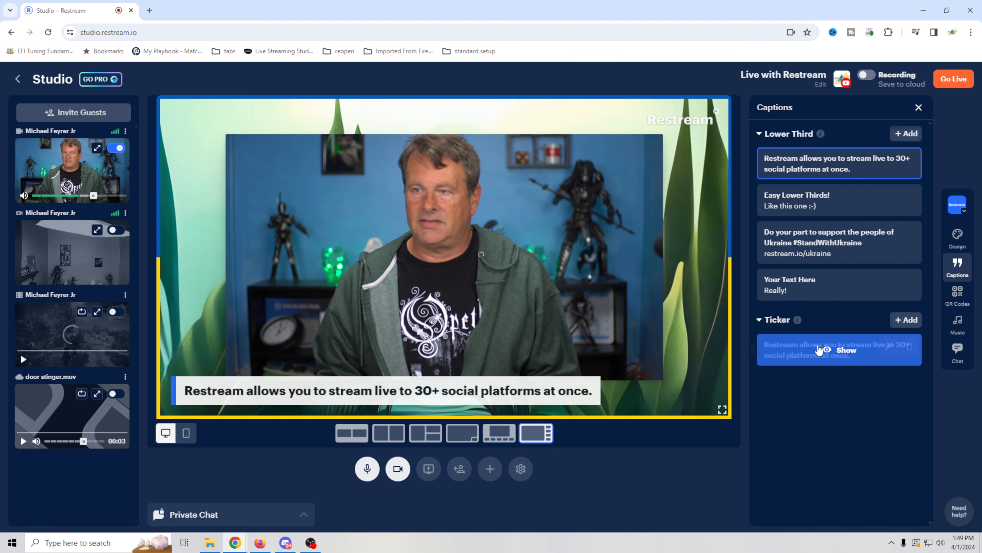
pyautogui.click(831, 349)
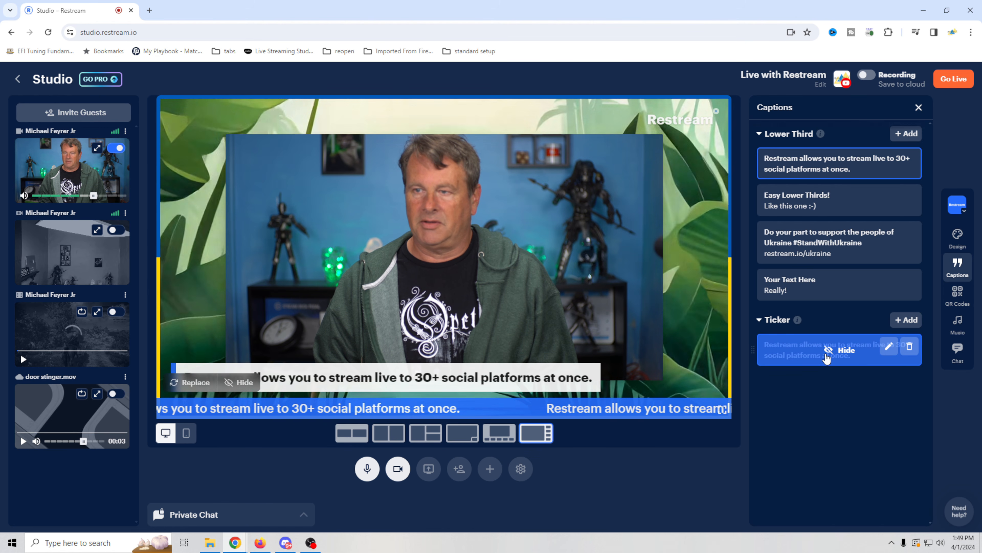
pyautogui.click(828, 350)
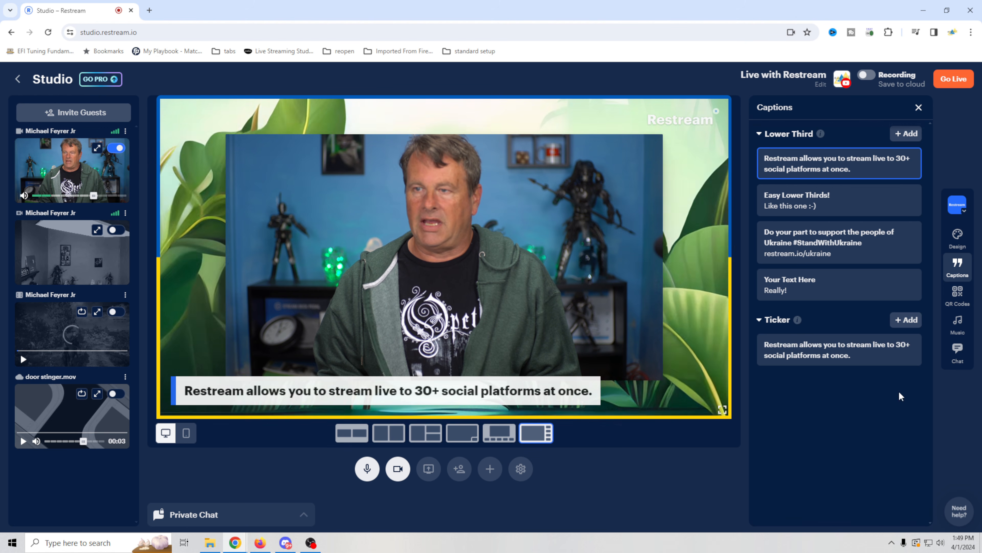
# Replace the lower third with the "Easy Lower Thirds!" caption and hide it again
pyautogui.click(832, 161)
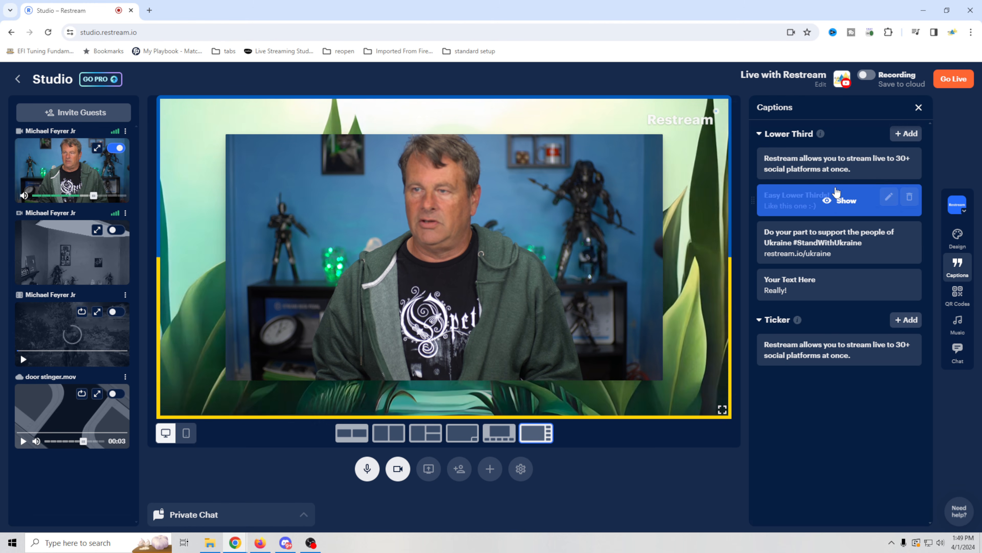
pyautogui.click(840, 200)
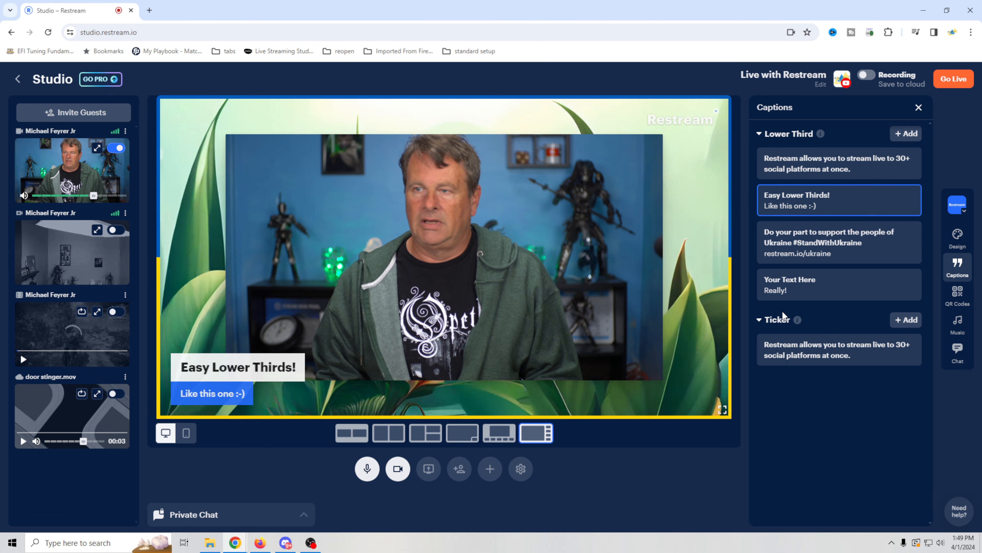
pyautogui.moveTo(812, 200)
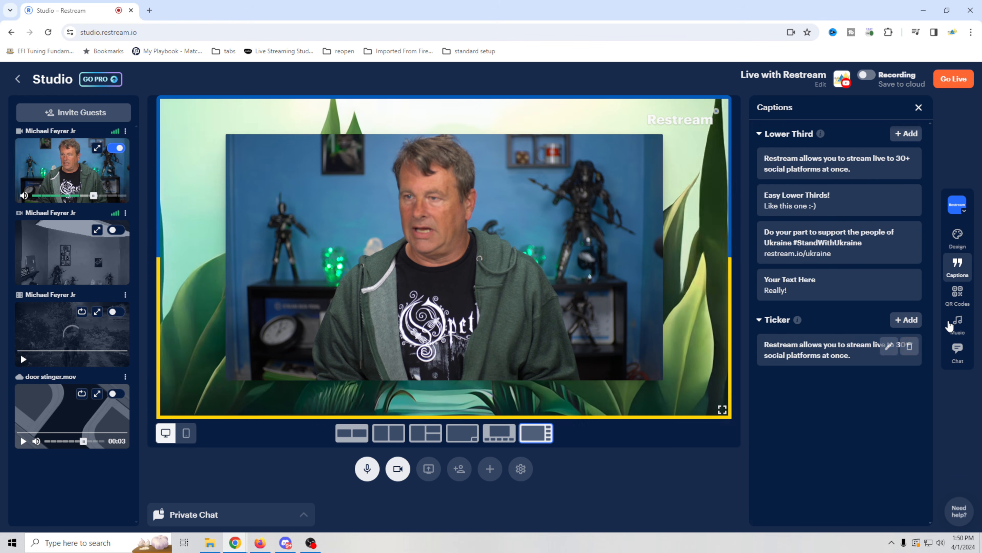
# Show the "Support this stream" and "[Demo Product] Mic" QR cards in Compact style, hiding each again
pyautogui.click(957, 293)
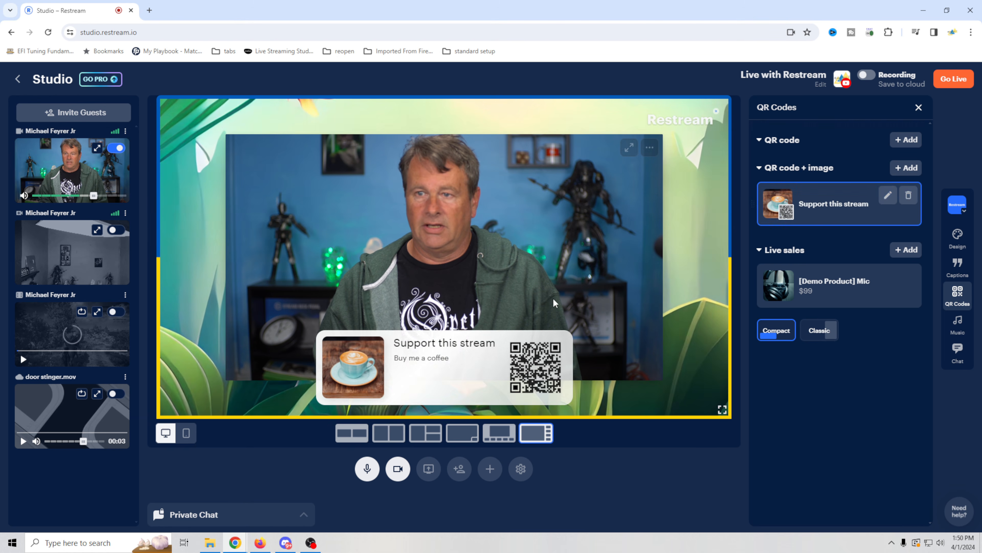
pyautogui.click(841, 213)
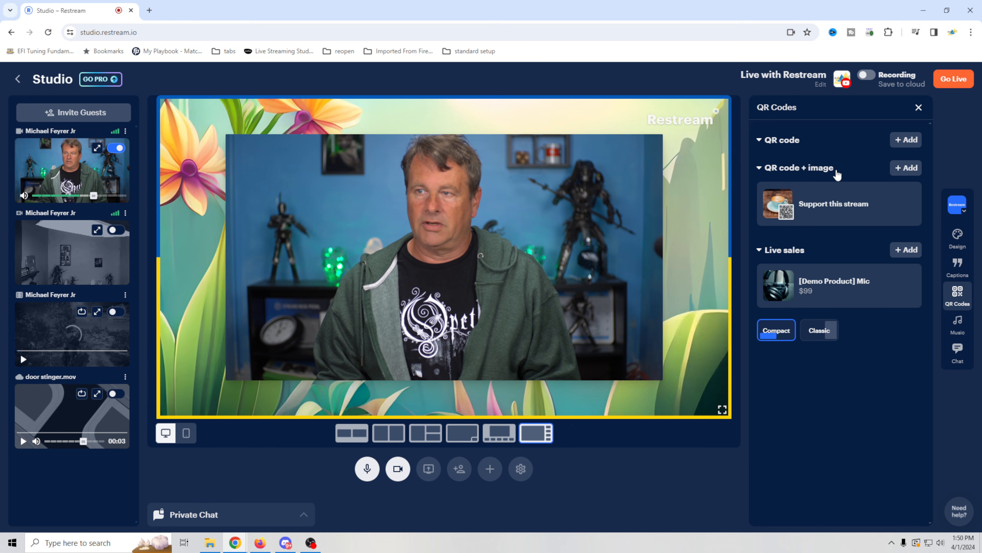
pyautogui.moveTo(847, 282)
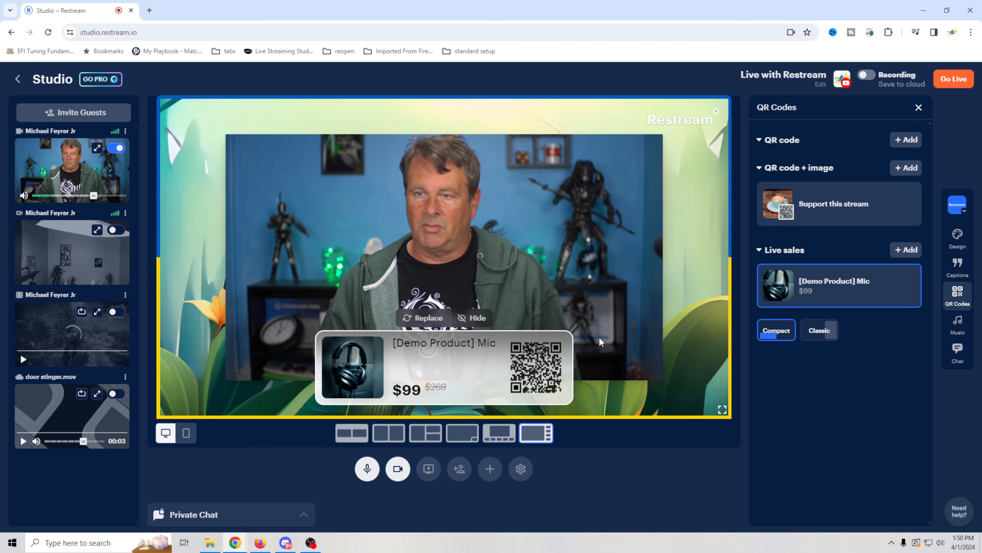
pyautogui.moveTo(802, 279)
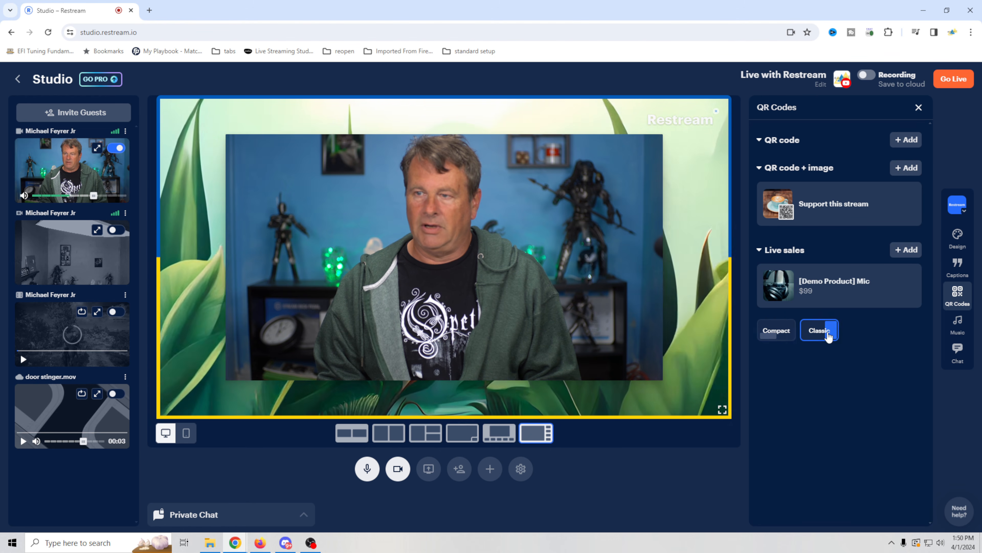
# Preview the "[Demo Product] Mic" and "Support this stream" QR cards in Classic style and set the style back to Compact
pyautogui.click(837, 281)
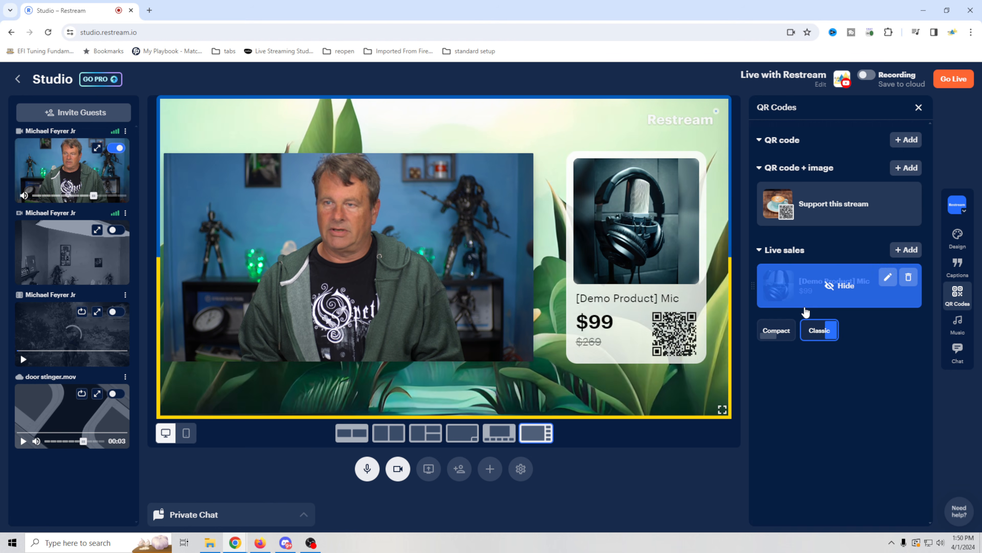
pyautogui.click(816, 285)
pyautogui.moveTo(830, 192)
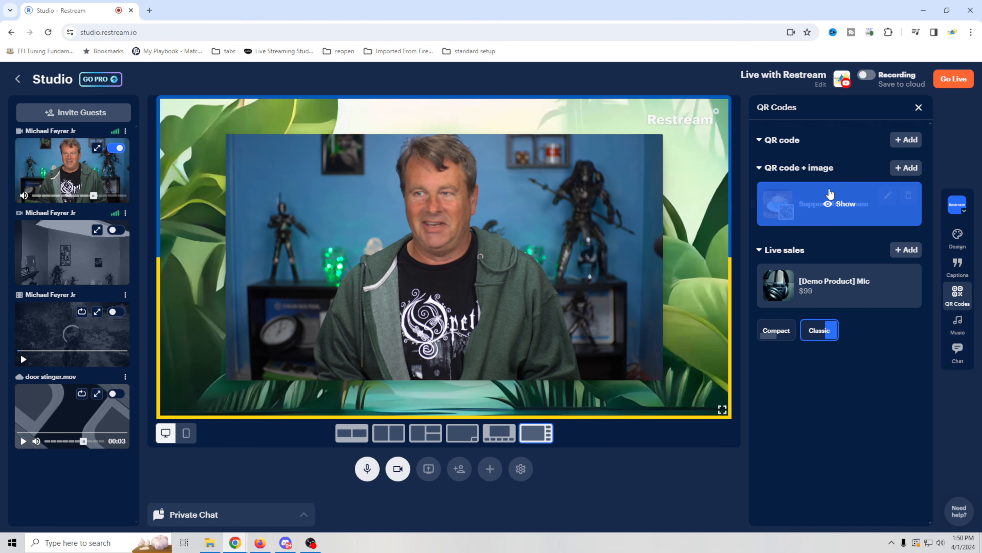
pyautogui.click(827, 220)
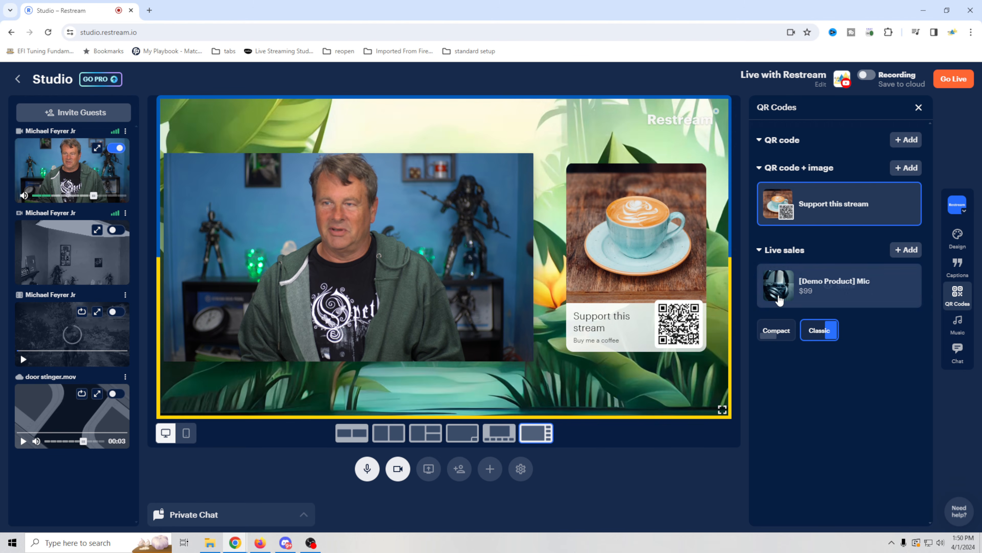
pyautogui.click(777, 332)
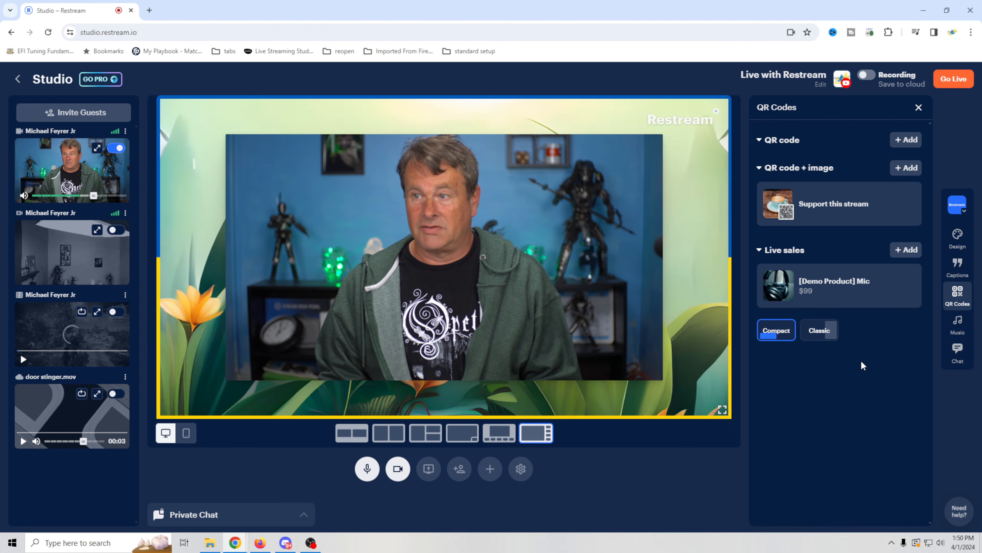
# Look through the available AI music genres
pyautogui.click(957, 324)
pyautogui.scroll(-1, 822, 276)
pyautogui.scroll(1, 833, 288)
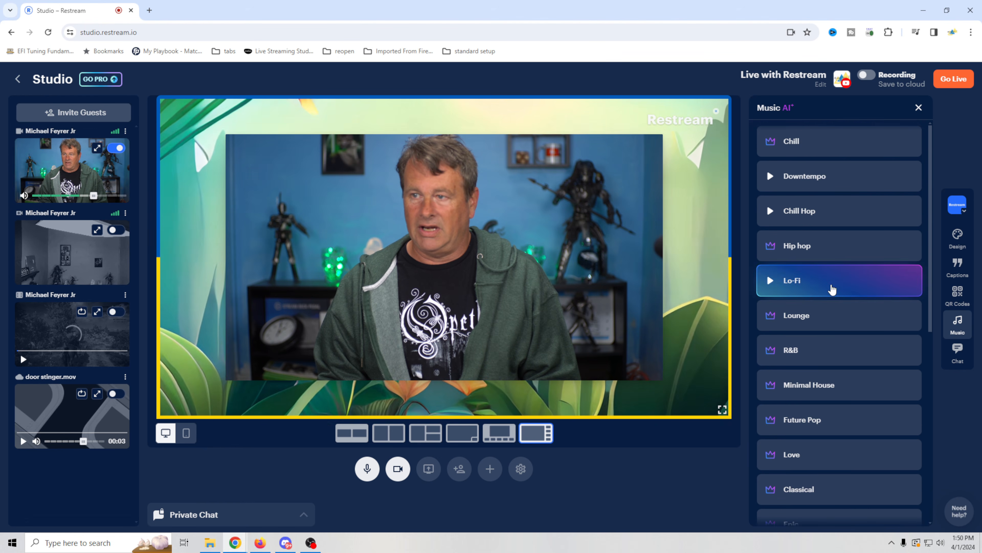
# Turn on the chat overlay and add the second camera to the stage, swapping the main camera into the large slot
pyautogui.click(958, 356)
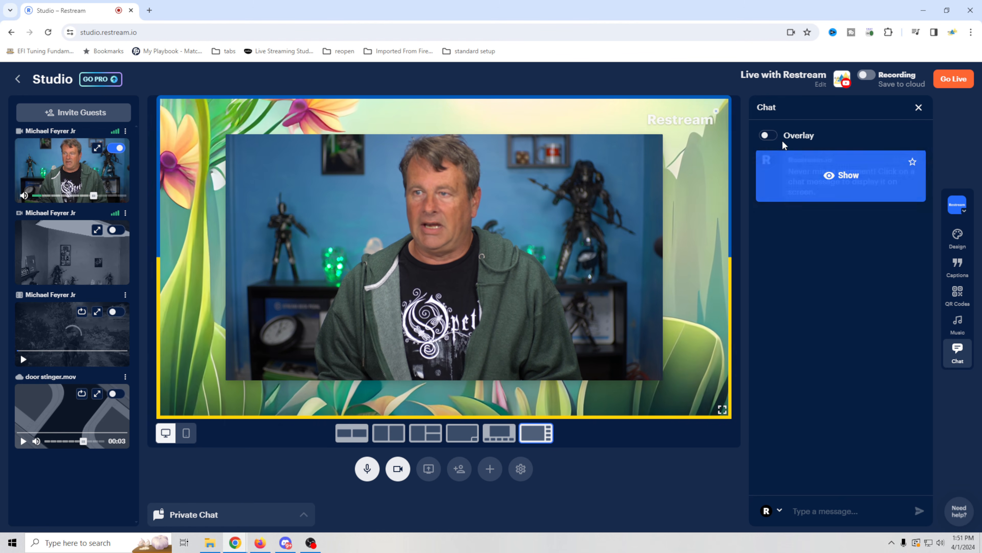
pyautogui.click(768, 135)
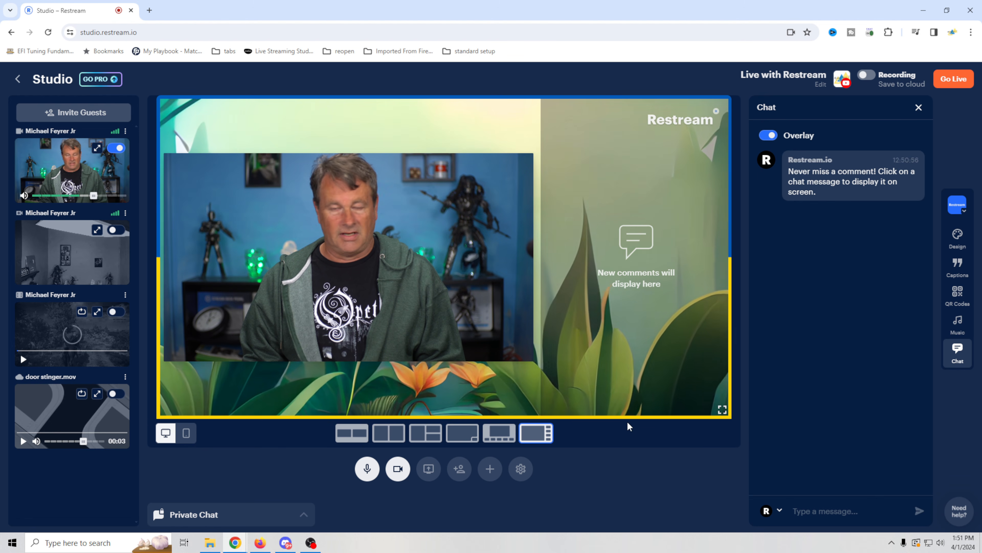
pyautogui.click(116, 230)
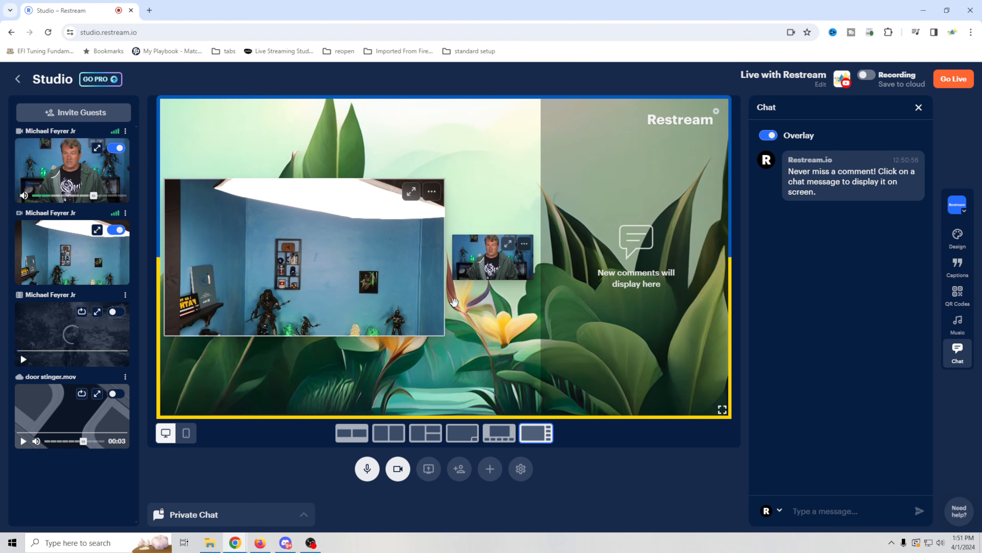
pyautogui.moveTo(484, 258); pyautogui.dragTo(390, 257)
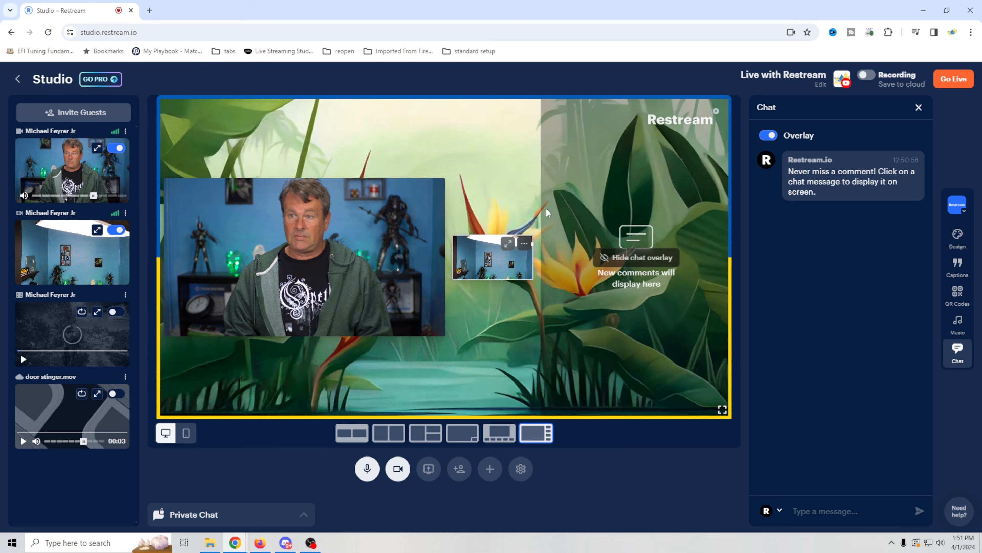
# Turn off the chat overlay and close the chat
pyautogui.moveTo(804, 198)
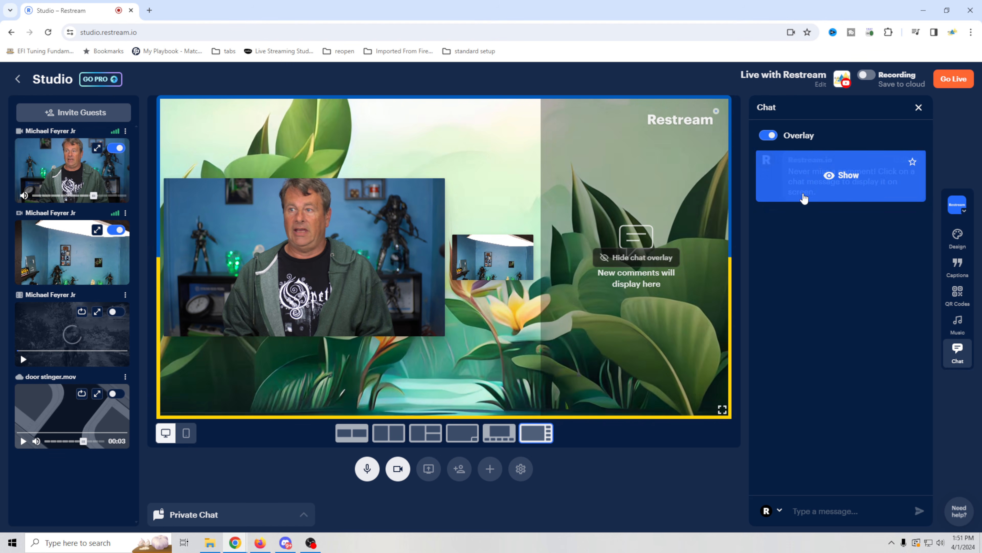
pyautogui.click(768, 135)
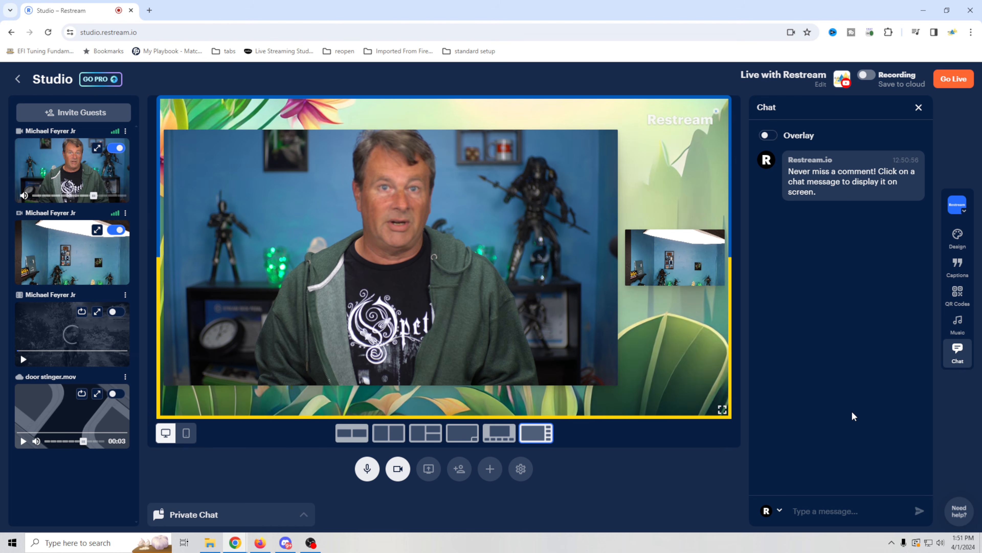
pyautogui.moveTo(850, 195)
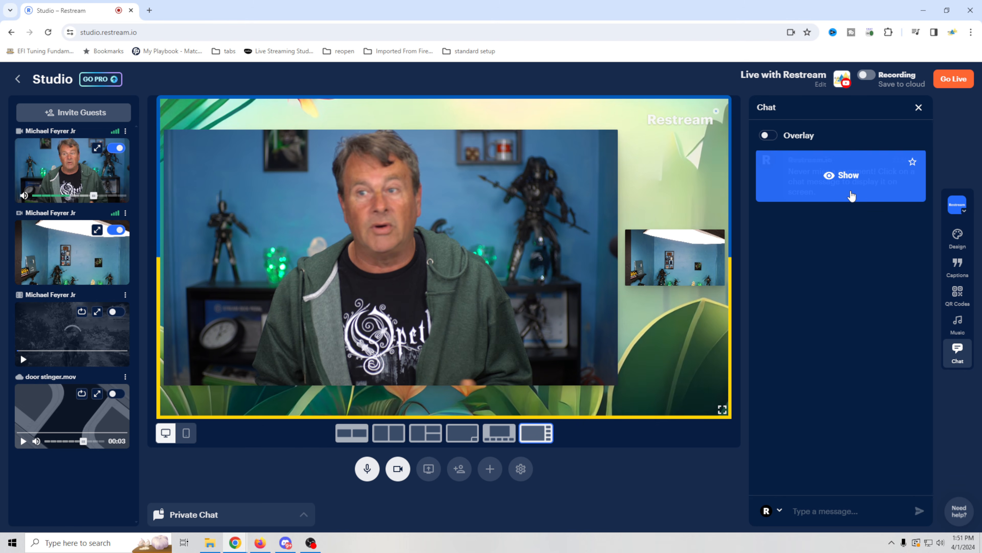
pyautogui.click(955, 353)
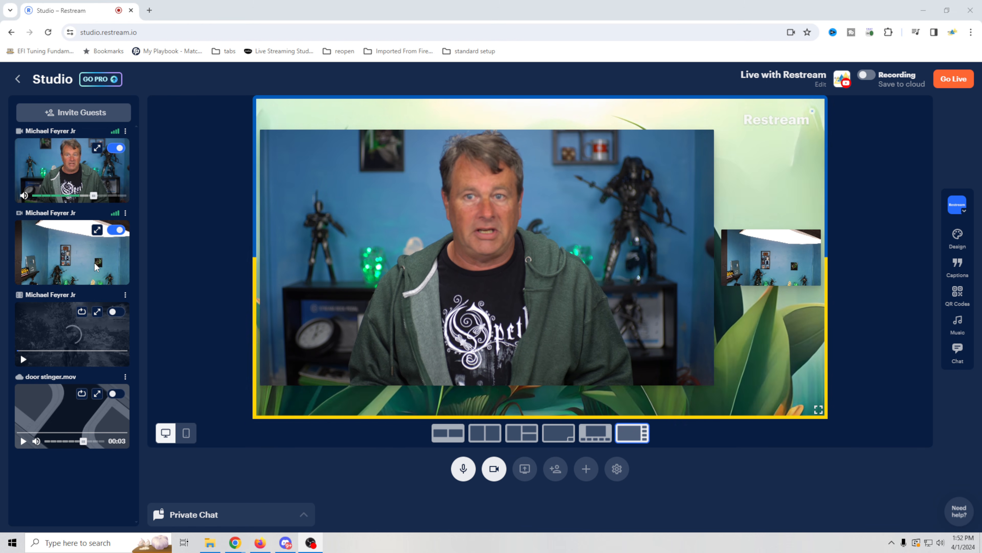
# Play the door stinger.mov video on the stage, hide it, and try swapping the two camera positions
pyautogui.click(116, 394)
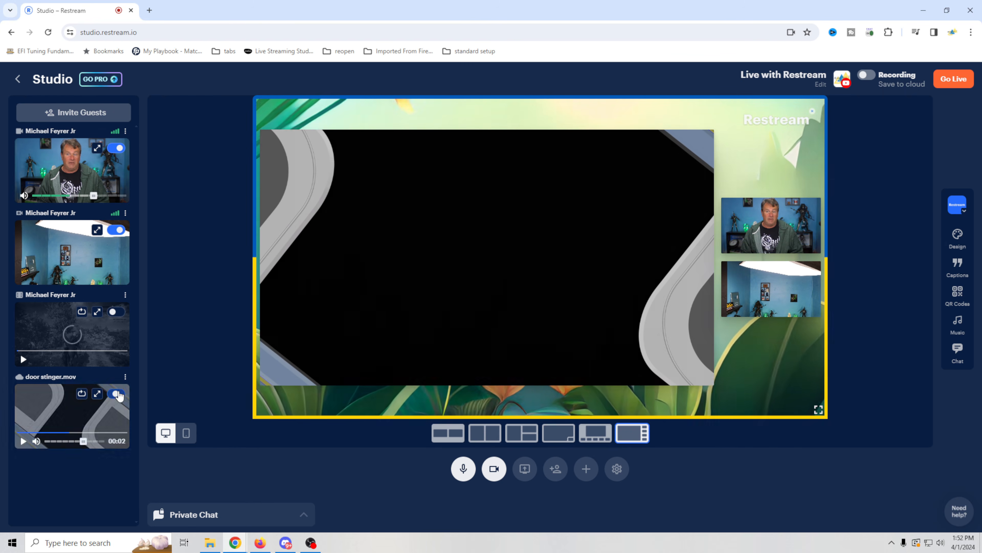
pyautogui.click(118, 395)
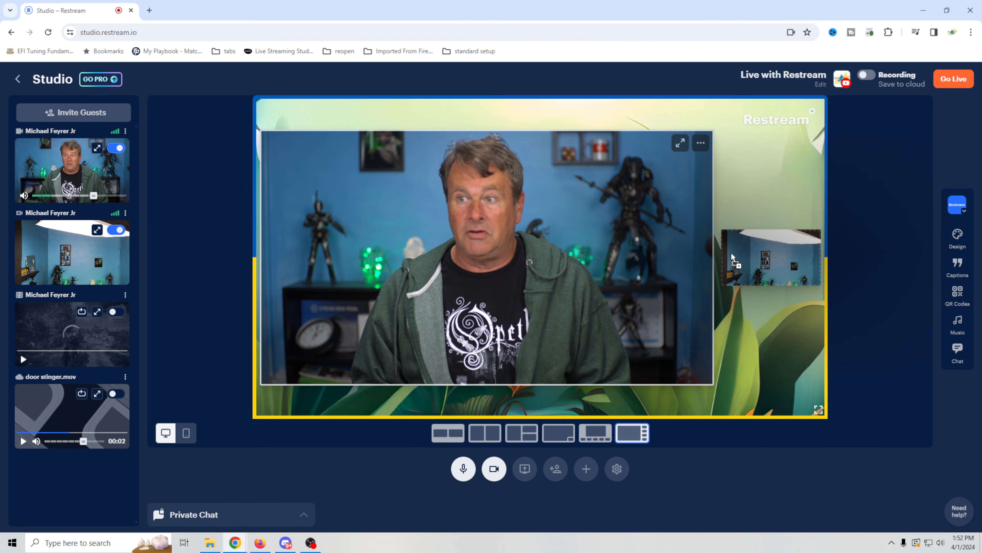
pyautogui.moveTo(771, 262); pyautogui.dragTo(654, 275)
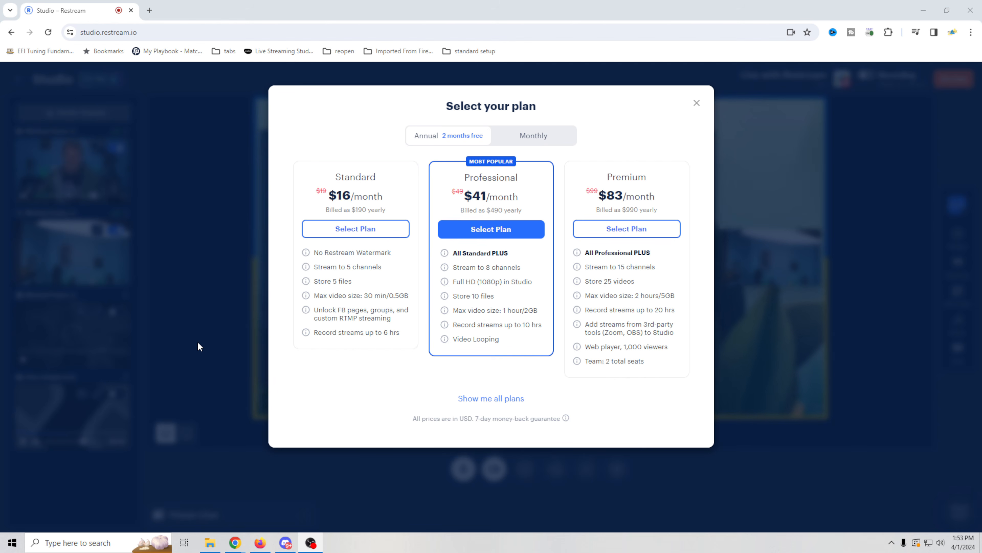
# Compare the monthly and annual prices and features of the subscription plans
pyautogui.click(537, 139)
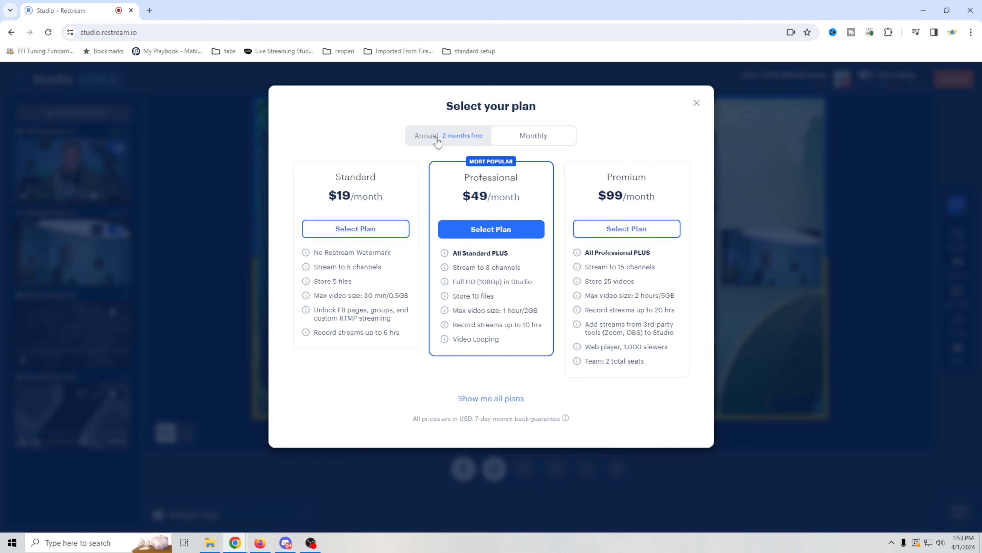
pyautogui.click(438, 142)
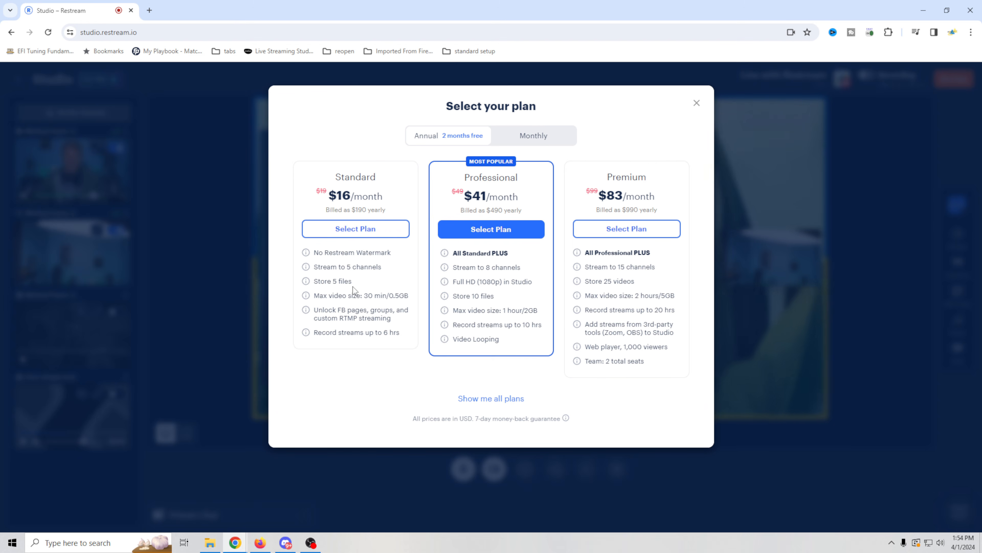
pyautogui.moveTo(312, 300)
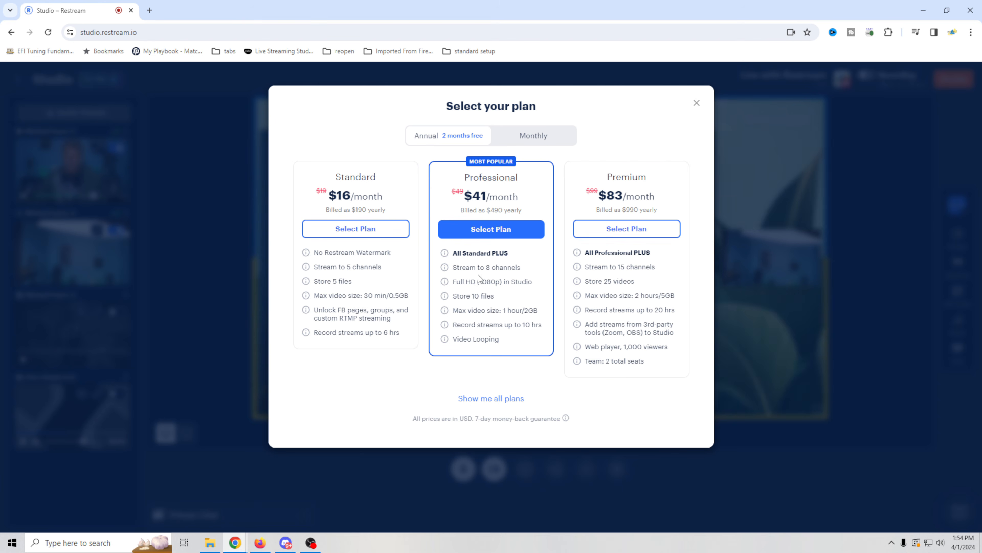
# Highlight the Full HD (1080p), two team seats and third-party streams features in the paid plans, and close the plan comparison
pyautogui.moveTo(452, 281); pyautogui.dragTo(534, 286)
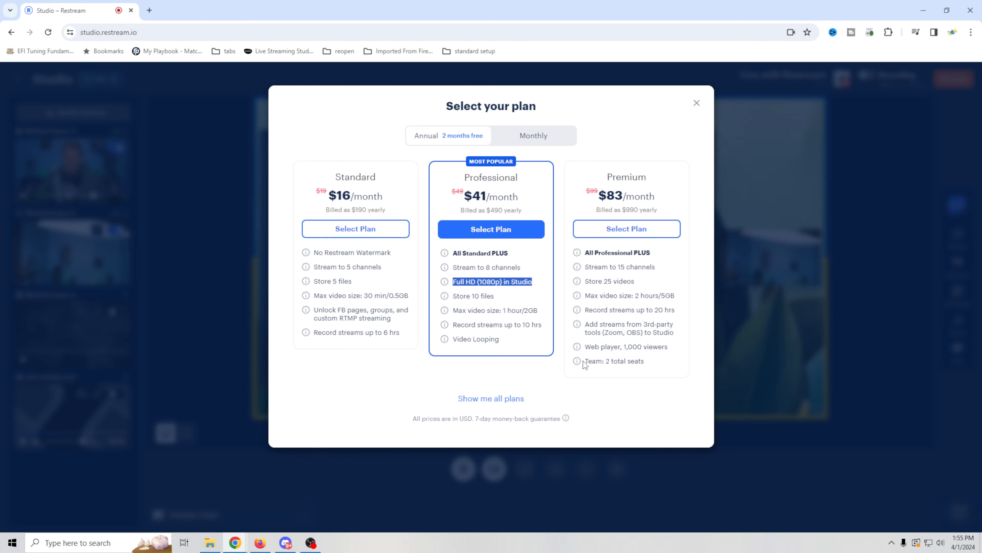
pyautogui.moveTo(587, 365); pyautogui.dragTo(644, 366)
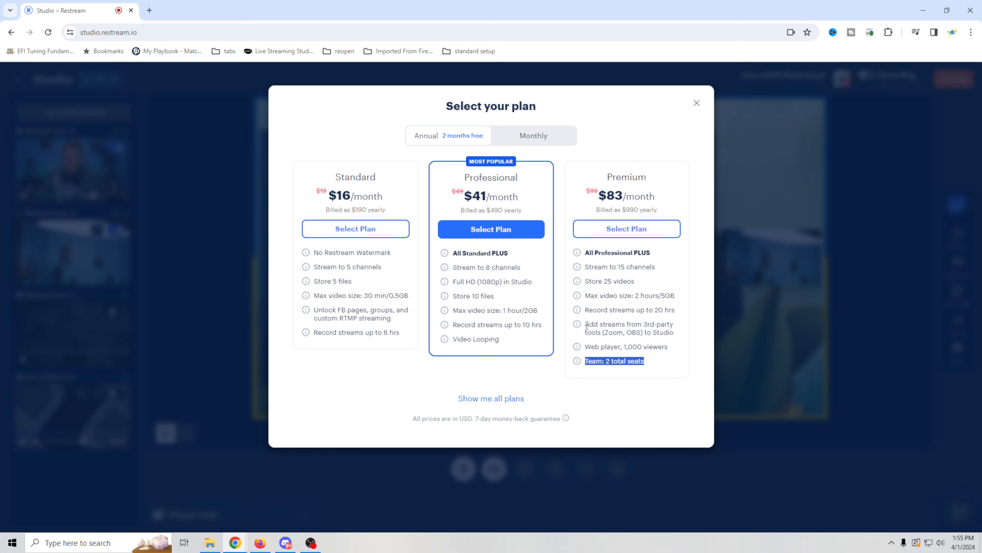
pyautogui.moveTo(587, 326); pyautogui.dragTo(675, 333)
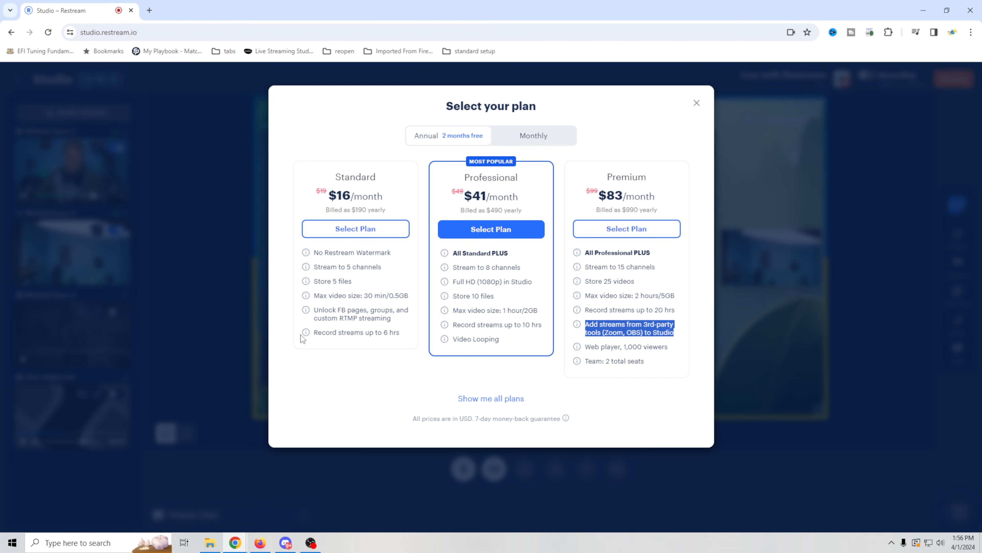
pyautogui.click(697, 102)
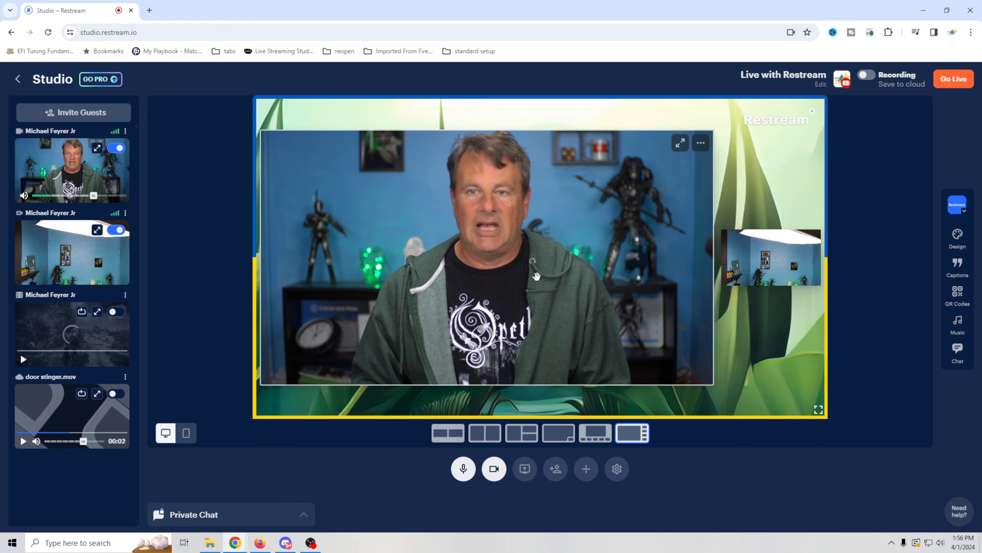